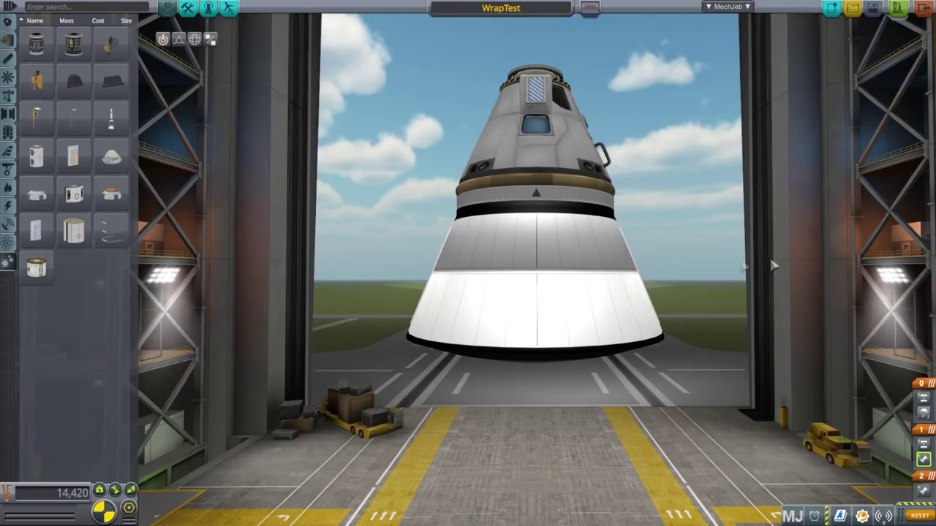
Examine the craft's exterior from several angles and open the properties of the wraparound service module.
left_click_drag(688, 256, 841, 214)
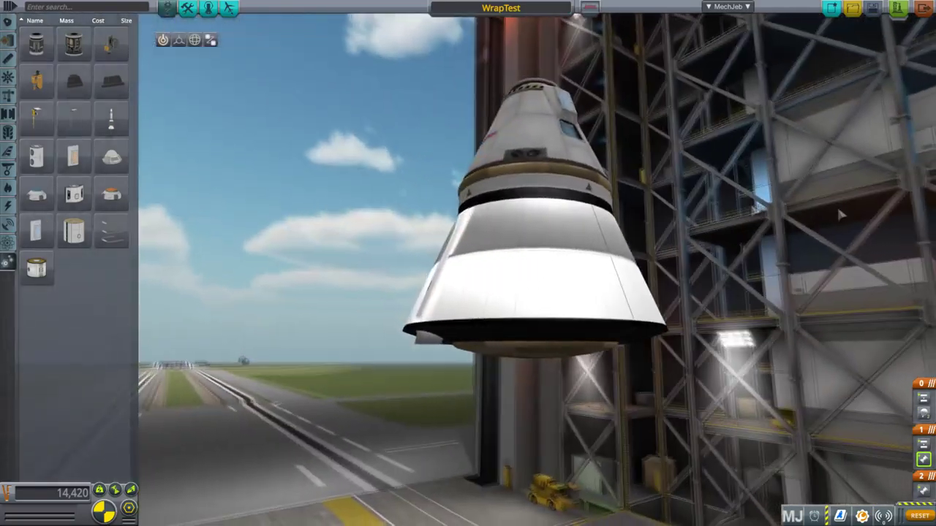
right_click(543, 257)
left_click_drag(768, 209, 740, 299)
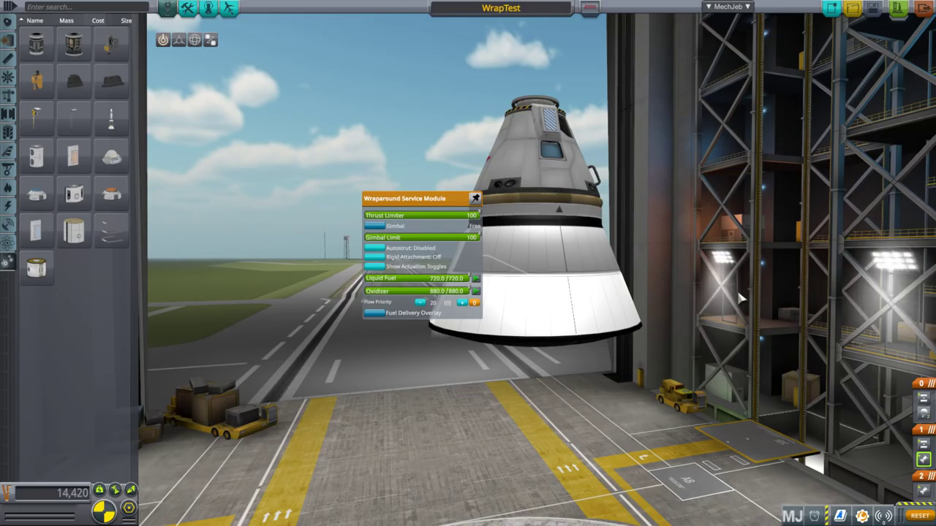
left_click_drag(741, 298, 527, 295)
left_click_drag(649, 281, 729, 188)
scroll(706, 231, "up", 3)
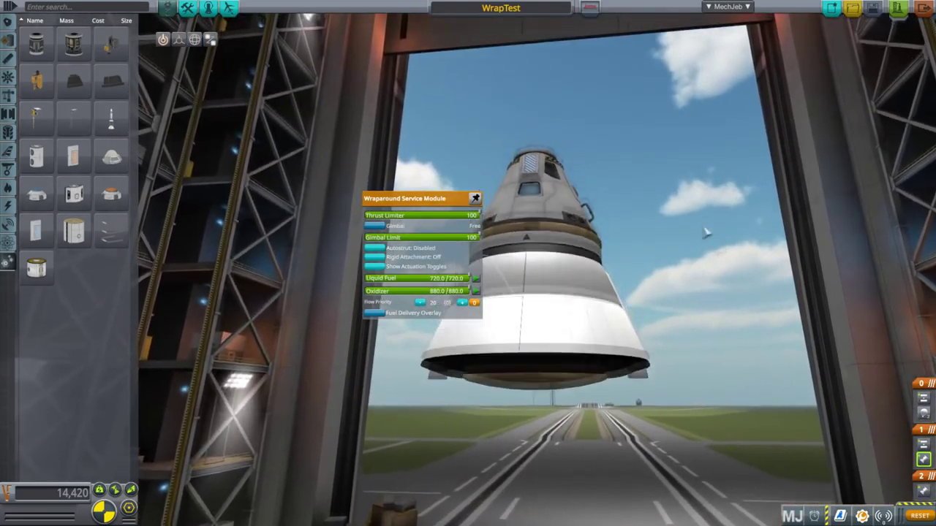
left_click_drag(694, 235, 710, 228)
Move the heat-shielded payload with the round tanks from inside the service module onto the capsule's nose.
left_click_drag(643, 307, 526, 233)
left_click_drag(541, 324, 459, 299)
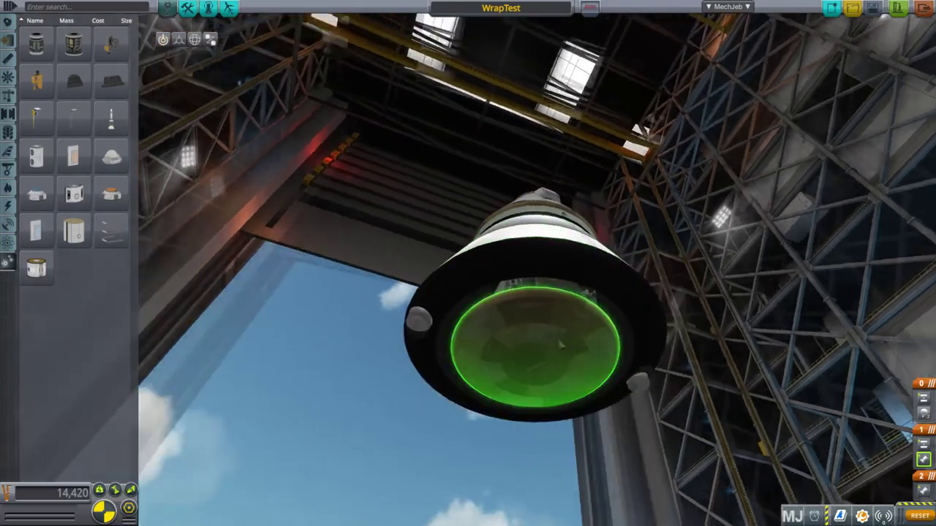
left_click_drag(560, 343, 504, 351)
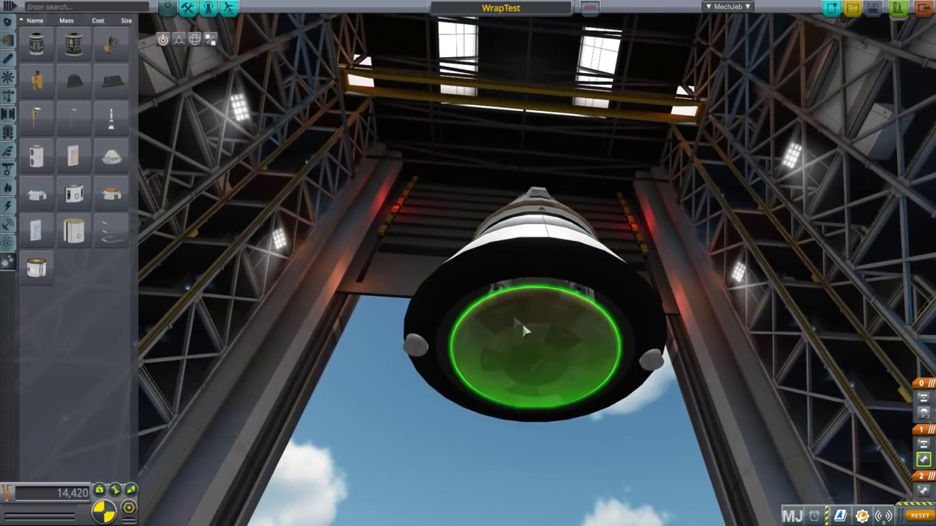
left_click_drag(440, 353, 562, 337)
left_click_drag(678, 264, 497, 291)
left_click(518, 288)
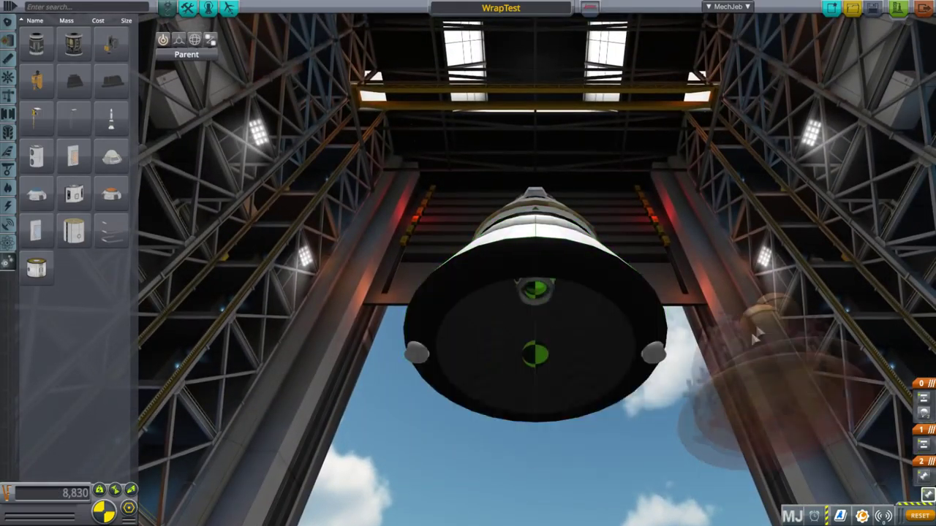
left_click_drag(757, 322, 687, 146)
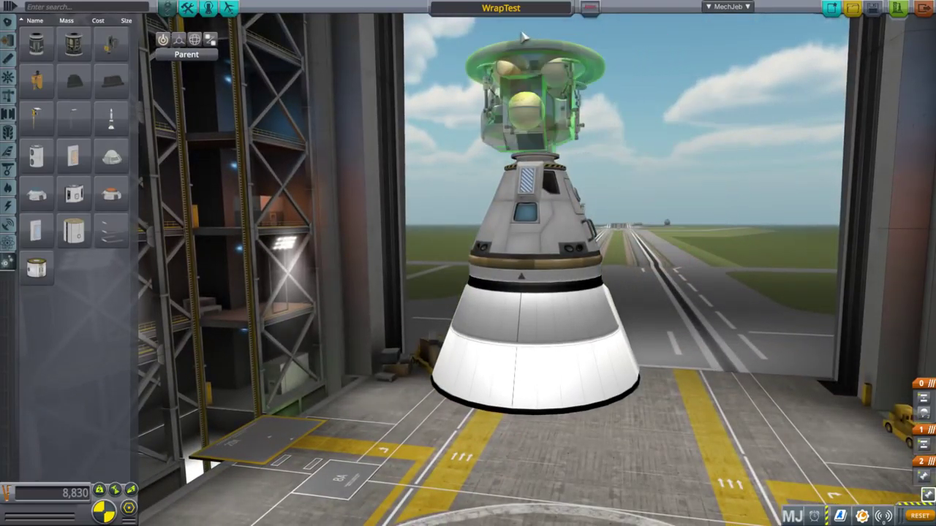
left_click(522, 37)
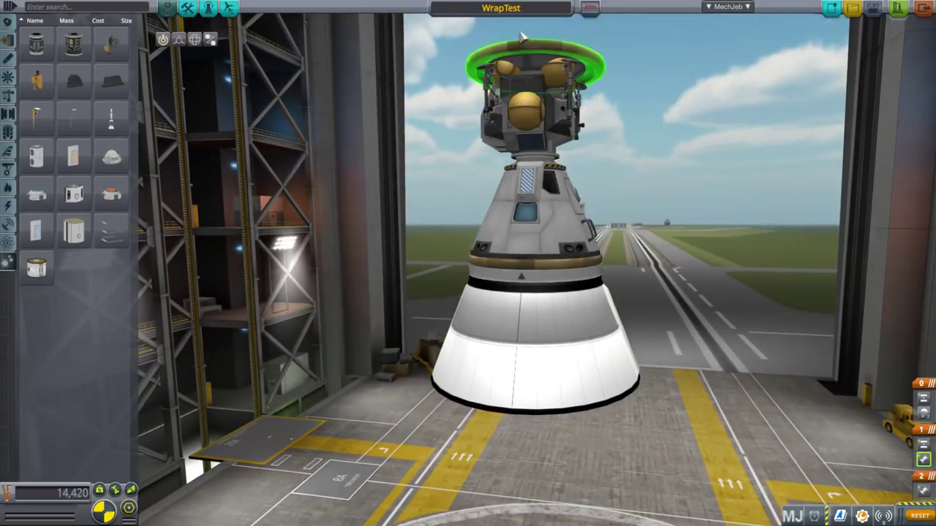
Detach the wraparound service module from the capsule and reattach it in the same place.
left_click(541, 278)
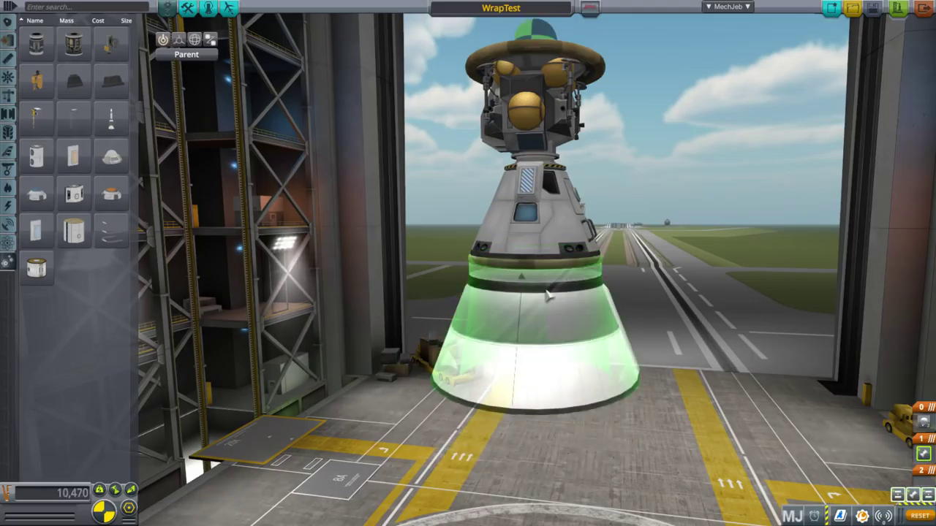
left_click(558, 299)
left_click_drag(608, 212, 647, 150)
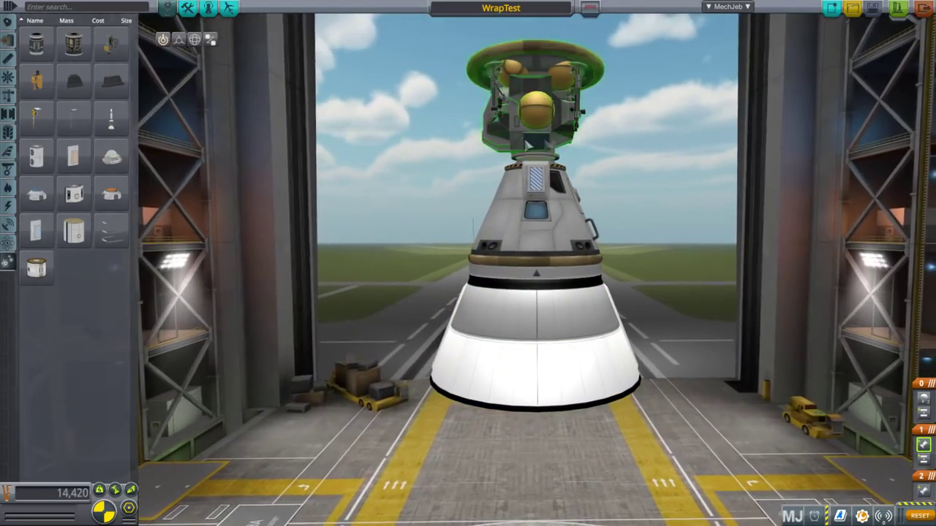
Move the payload from the capsule's nose back inside the service module, with its heat shield facing down.
left_click(522, 142)
left_click_drag(708, 294, 736, 184)
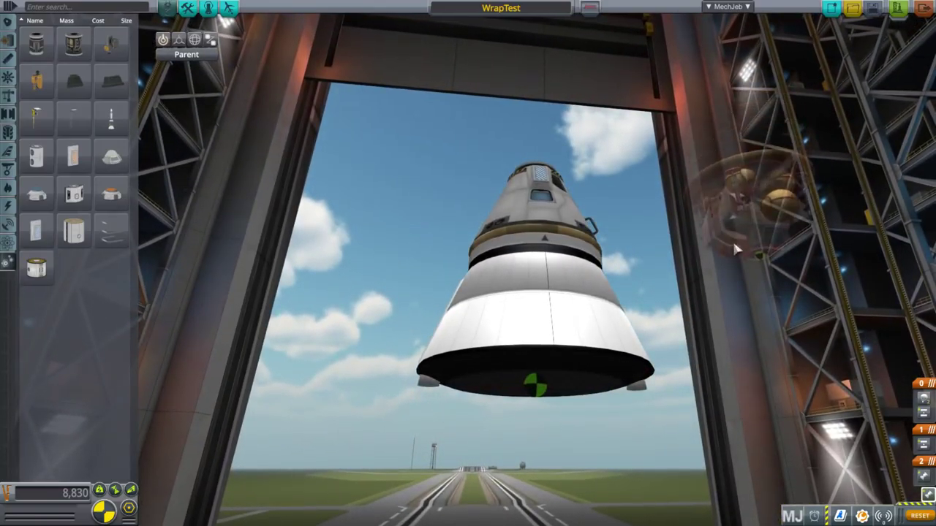
scroll(708, 349, "down", 5)
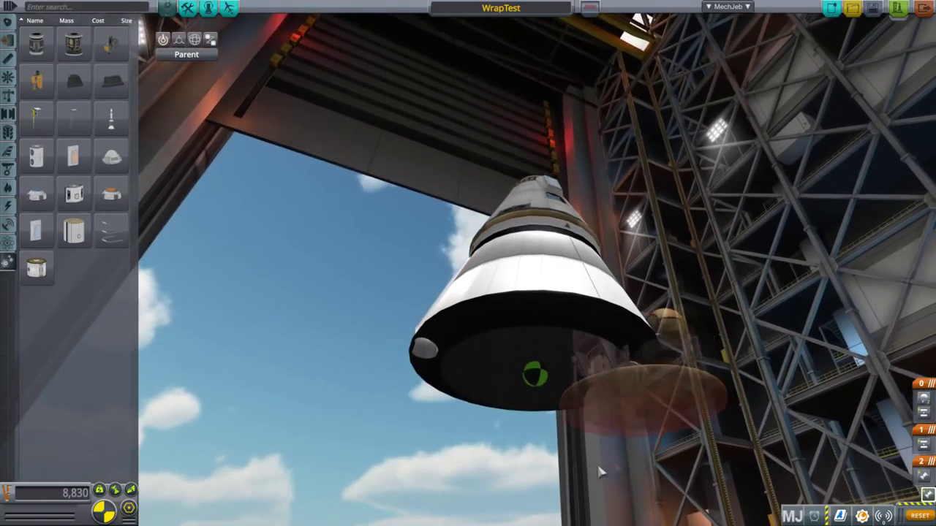
left_click(517, 440)
scroll(517, 440, "down", 5)
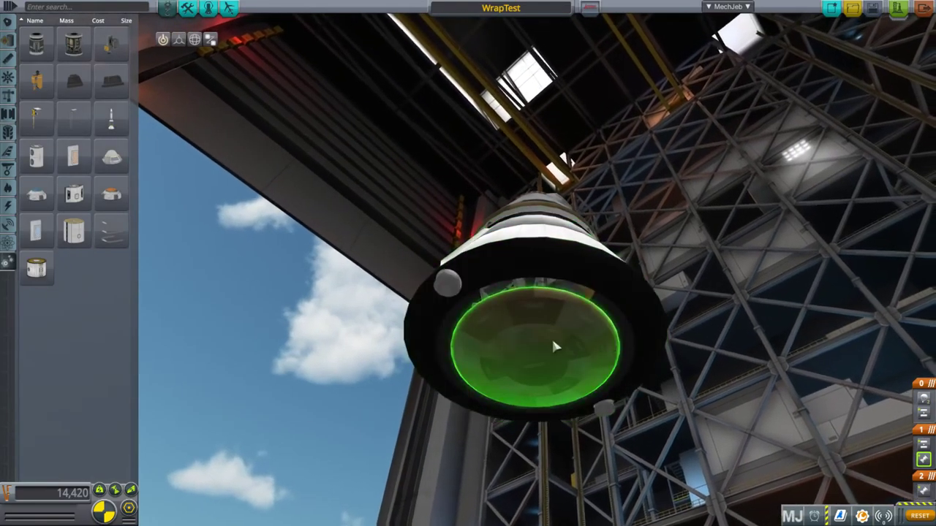
Check the wraparound service module's thrust, gimbal and propellant properties and view its underside.
left_click_drag(578, 341, 620, 300)
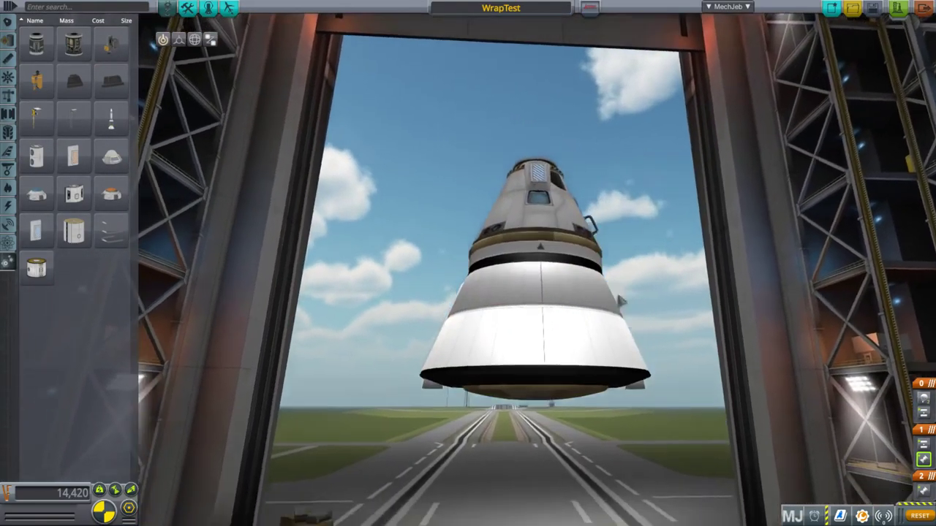
right_click(444, 354)
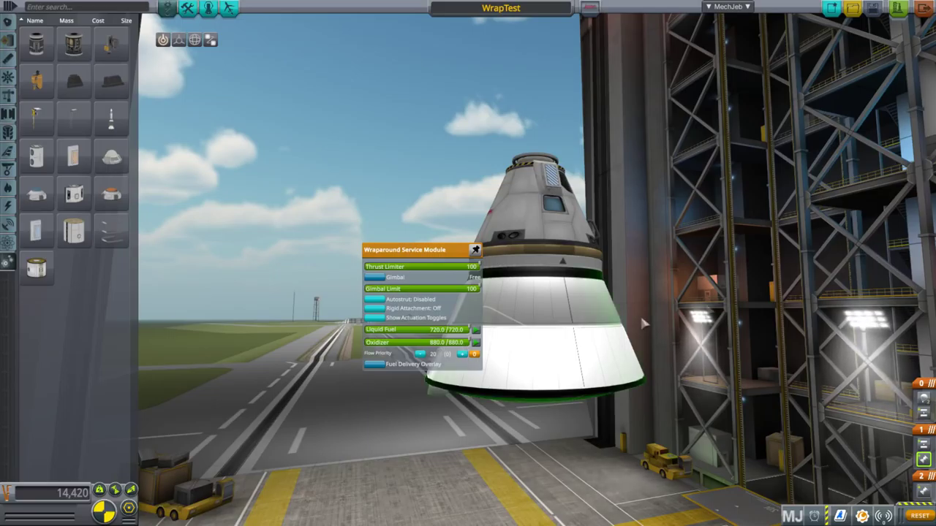
left_click_drag(748, 288, 724, 191)
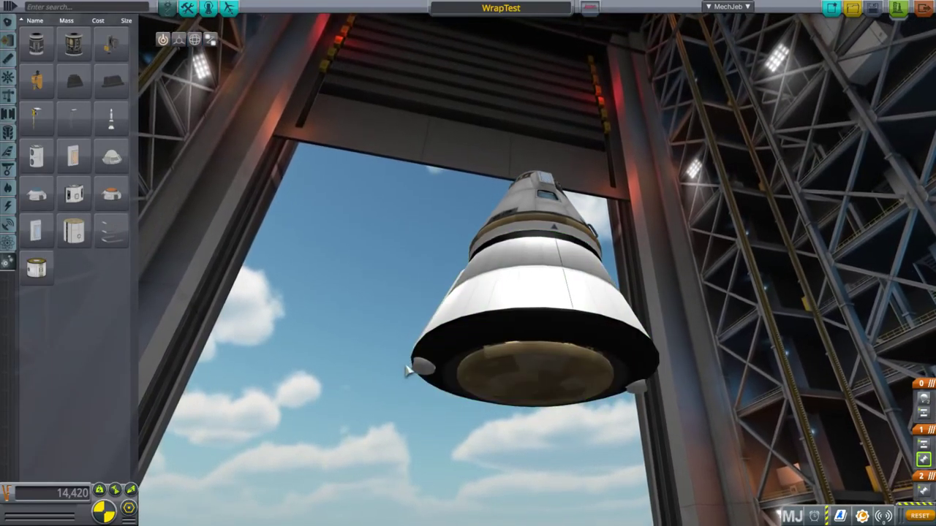
Compare the Wraparound Service Module's engine specifications with those of the LV-909 "Terrier" among the engine parts.
left_click(8, 59)
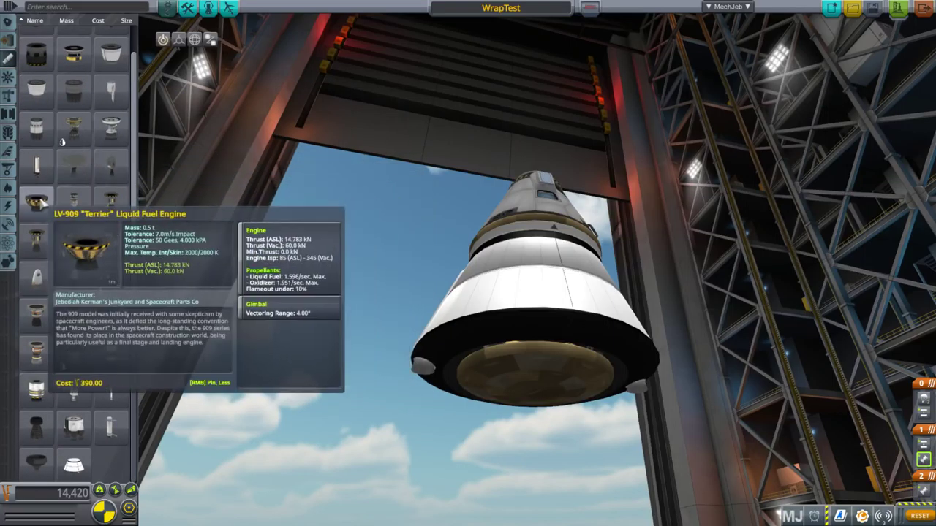
left_click_drag(277, 245, 255, 248)
scroll(255, 249, "down", 3)
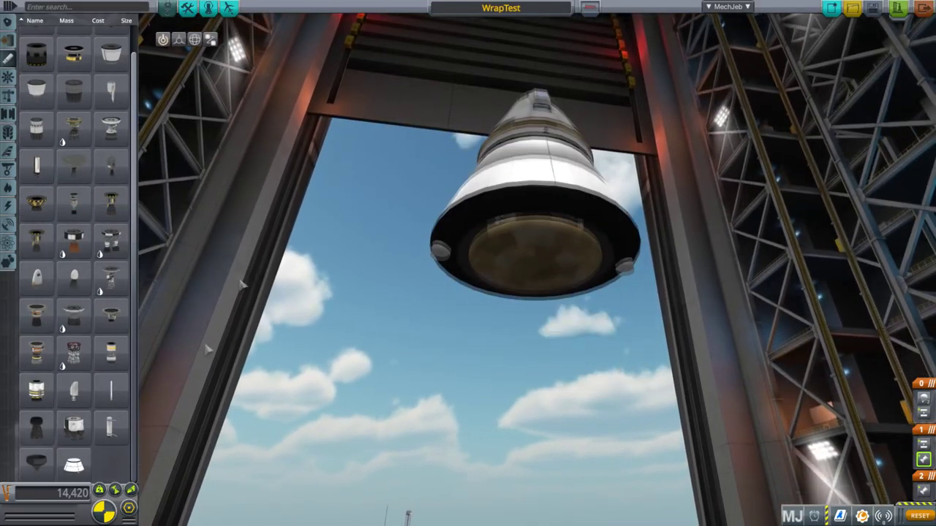
mouse_move(83, 465)
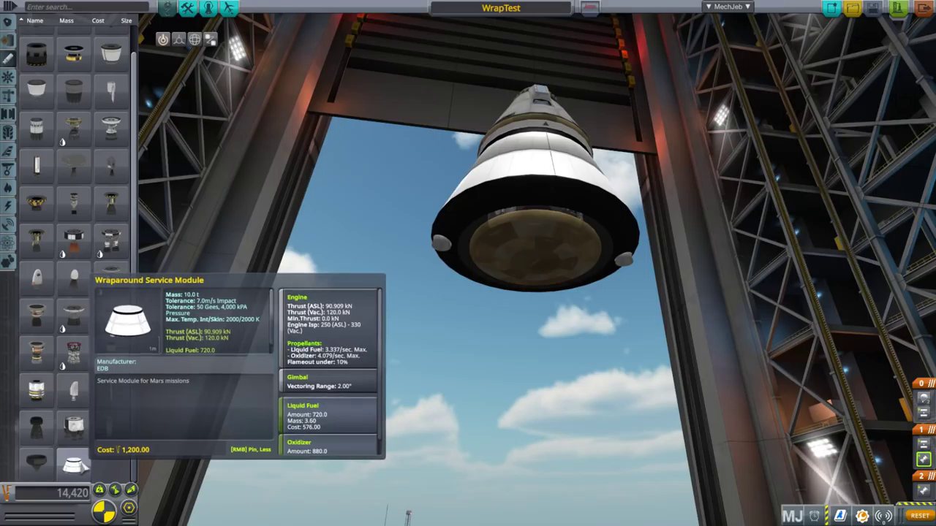
mouse_move(38, 207)
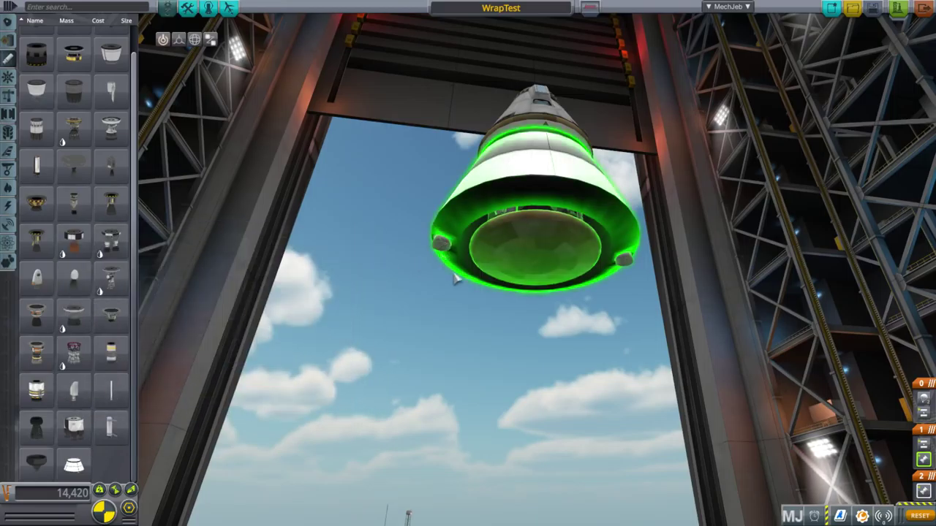
left_click_drag(636, 273, 627, 352)
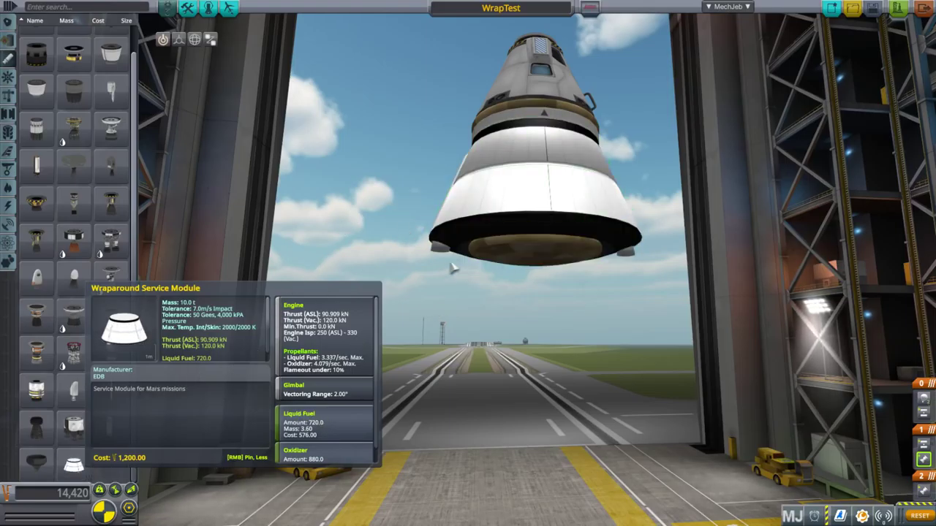
left_click_drag(563, 330, 547, 373)
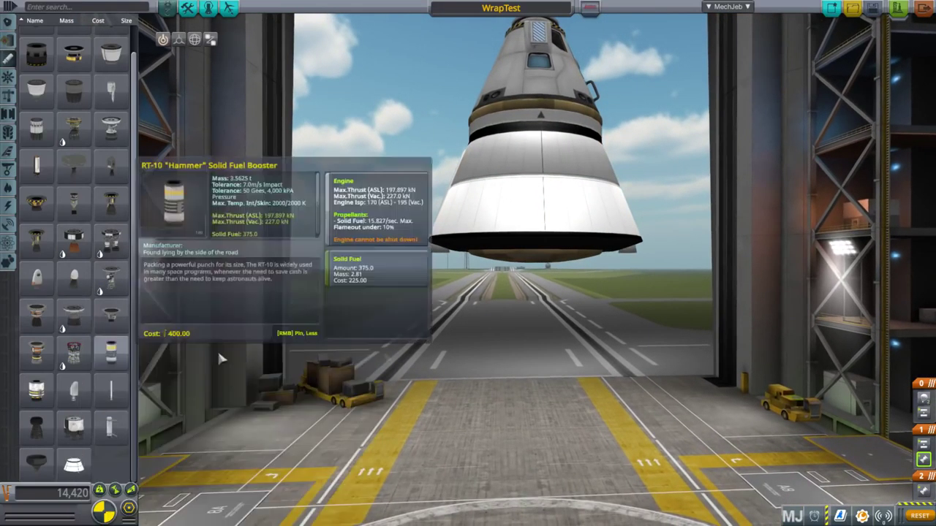
Open the Delta-V Stats window and move it so it sits clear of the craft.
left_click_drag(538, 307, 524, 248)
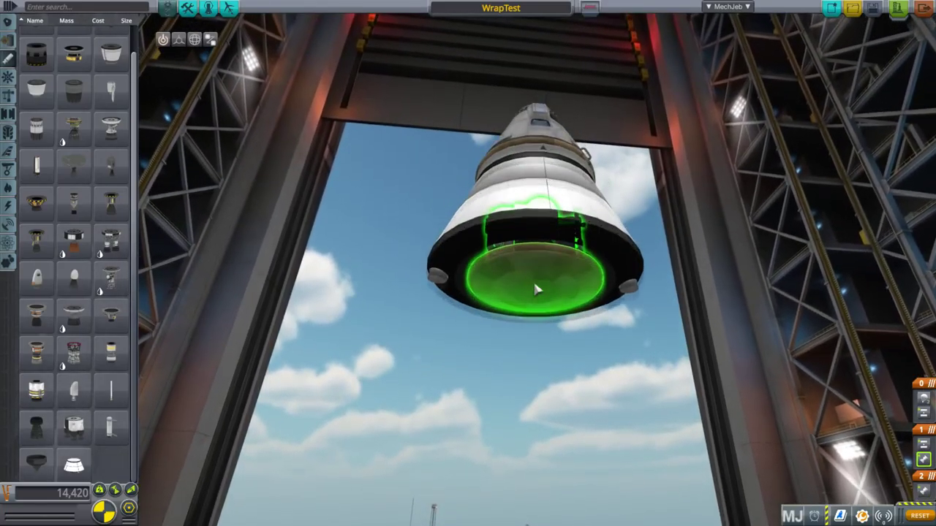
left_click_drag(538, 291, 545, 260)
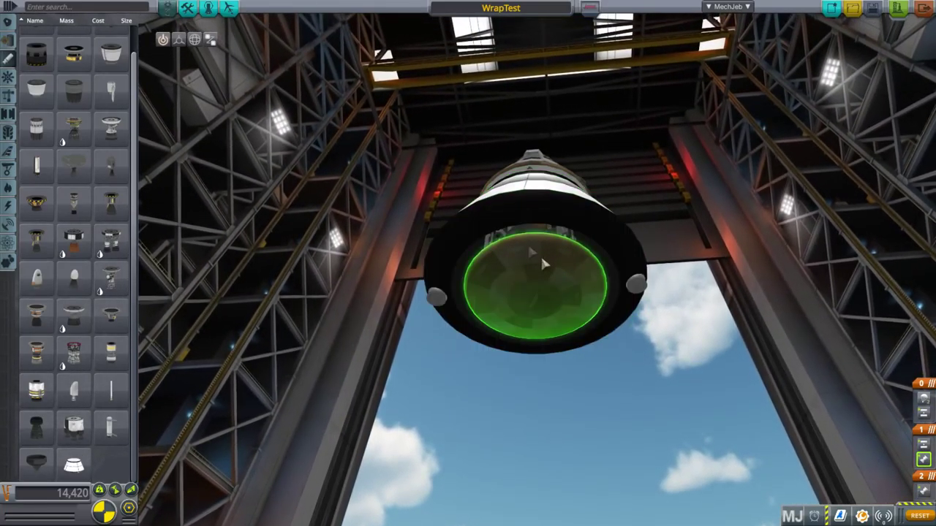
left_click_drag(694, 269, 731, 378)
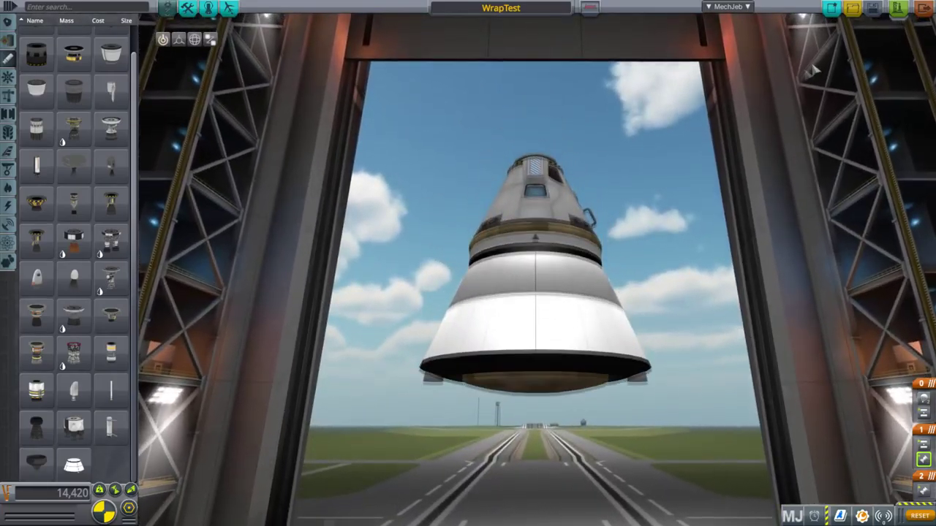
left_click(691, 40)
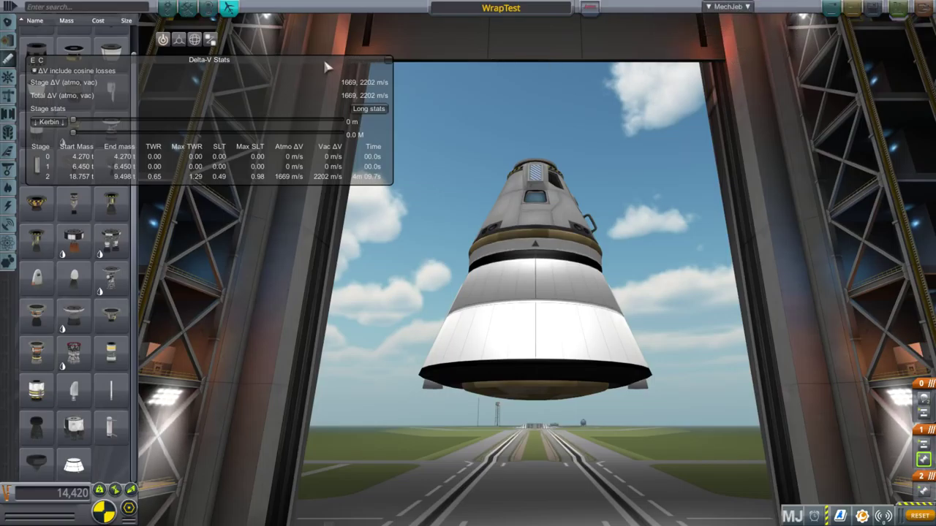
left_click_drag(326, 67, 416, 46)
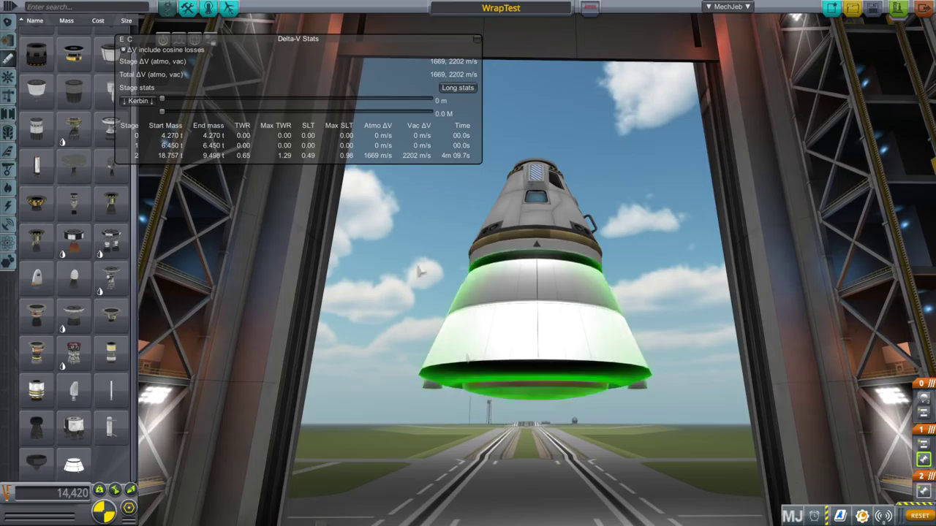
Disable liquid fuel and oxidizer flow in the payload's R-4 "Dumpling" tanks above the heat shield.
left_click_drag(696, 434, 635, 277)
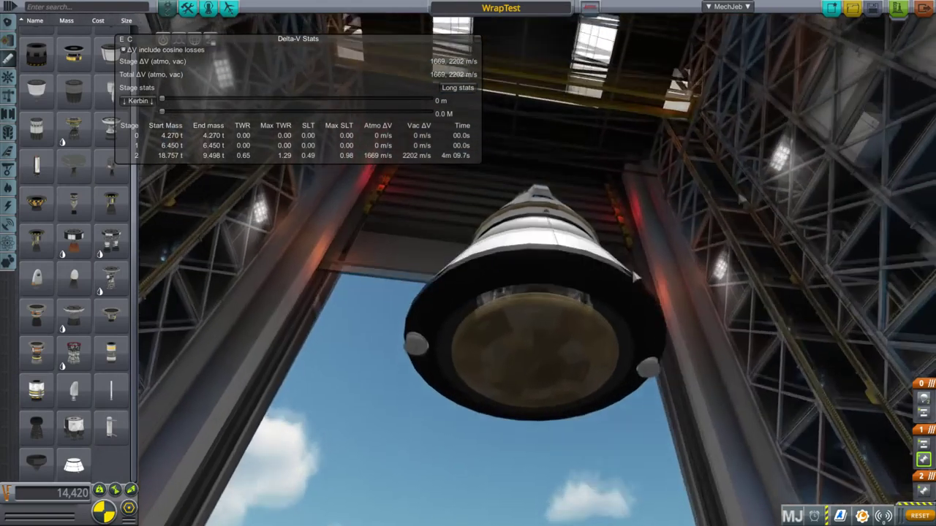
left_click_drag(546, 320, 569, 342)
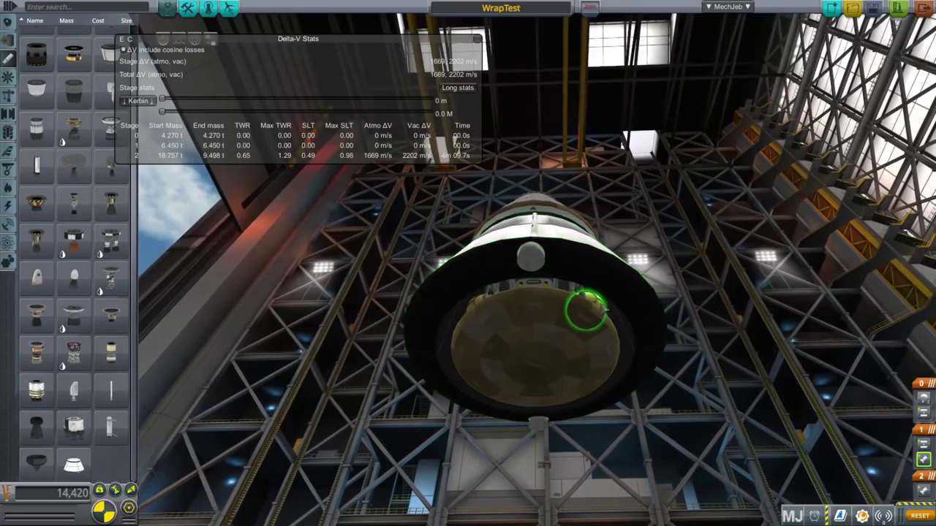
right_click(584, 310)
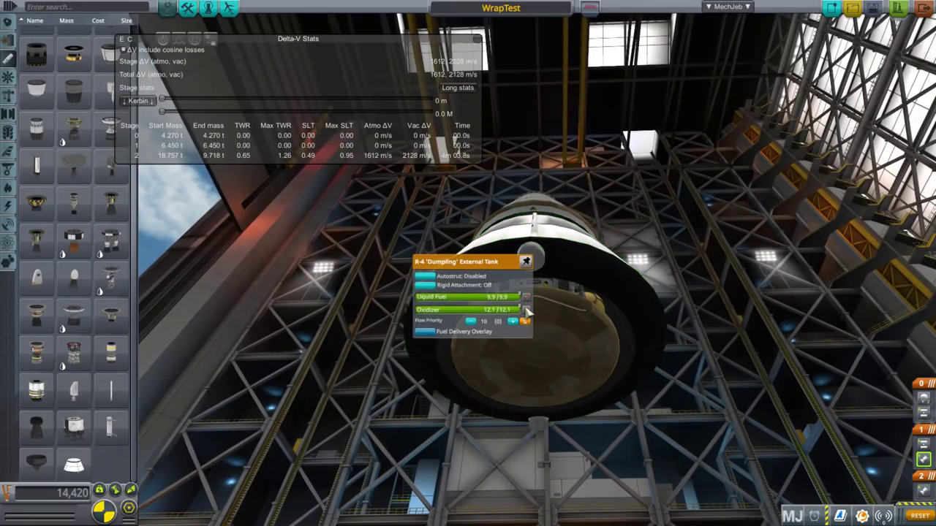
right_click(540, 286)
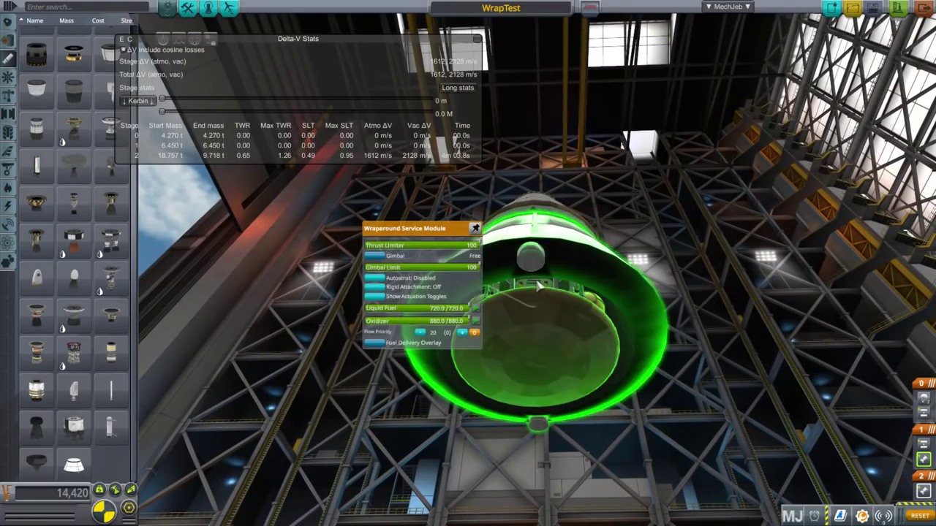
right_click(545, 290)
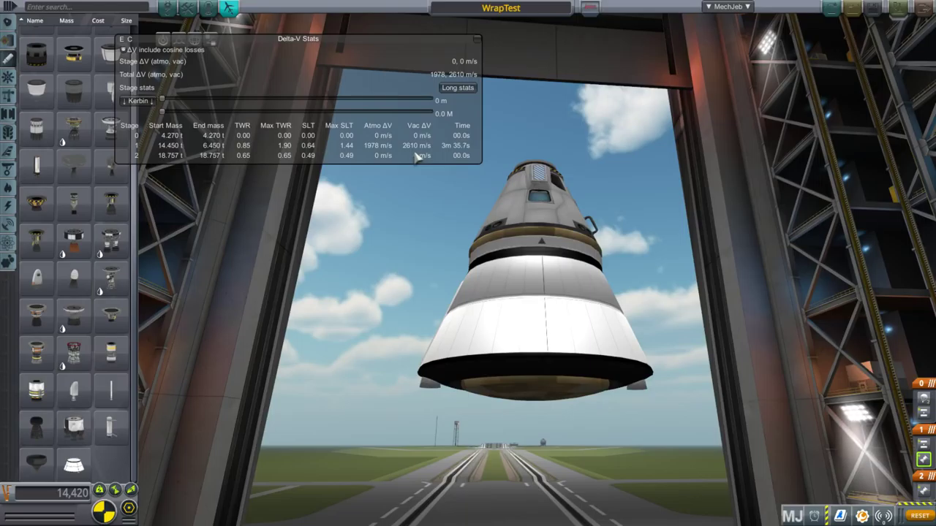
Set the heat shield aside below the craft and open the properties of the exposed "Dumpling" tanks and "Spark" engine.
left_click(532, 398)
left_click(572, 462)
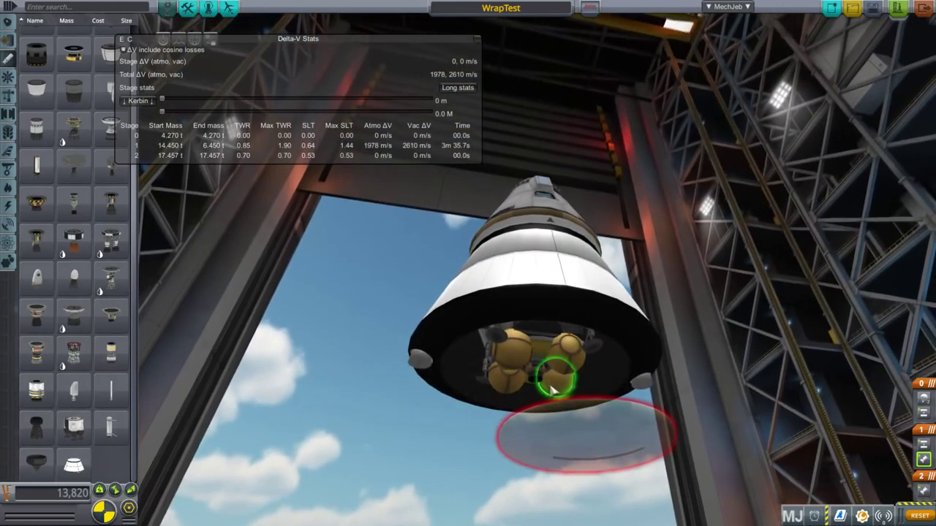
right_click(554, 389)
right_click(566, 354)
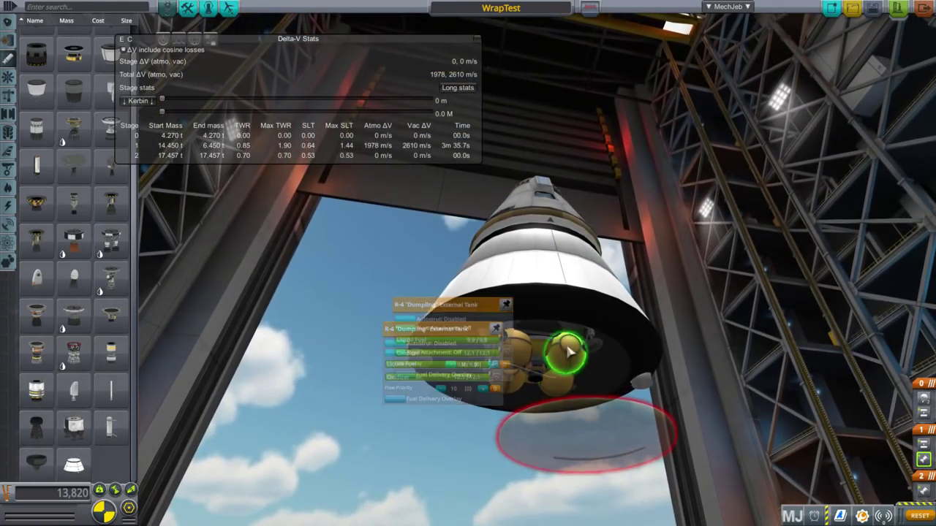
right_click(532, 384)
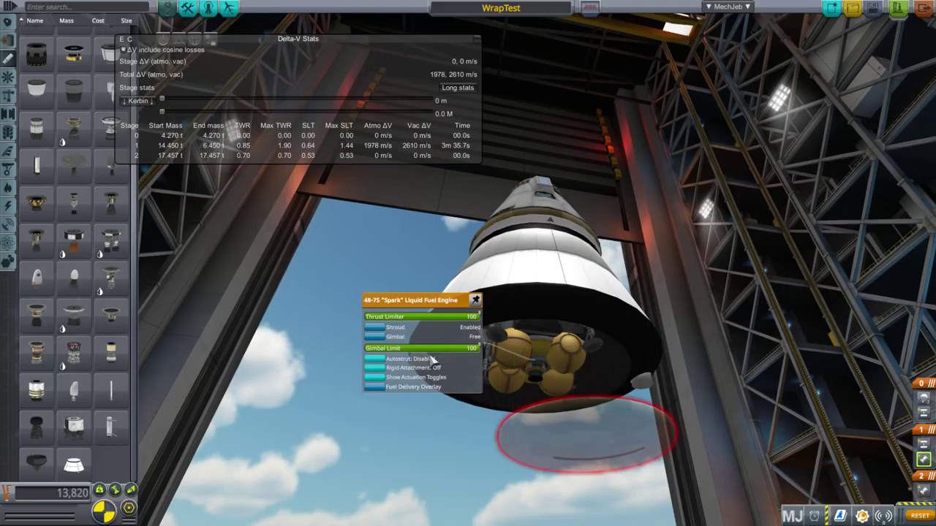
Check the resources and settings in the properties of the Munar Excursion Module payload.
right_click(560, 354)
right_click(543, 351)
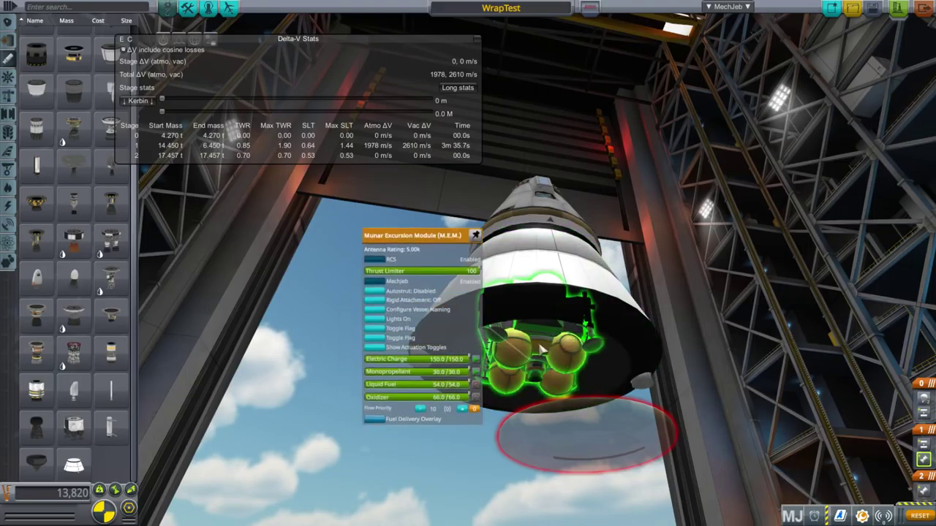
right_click(724, 330)
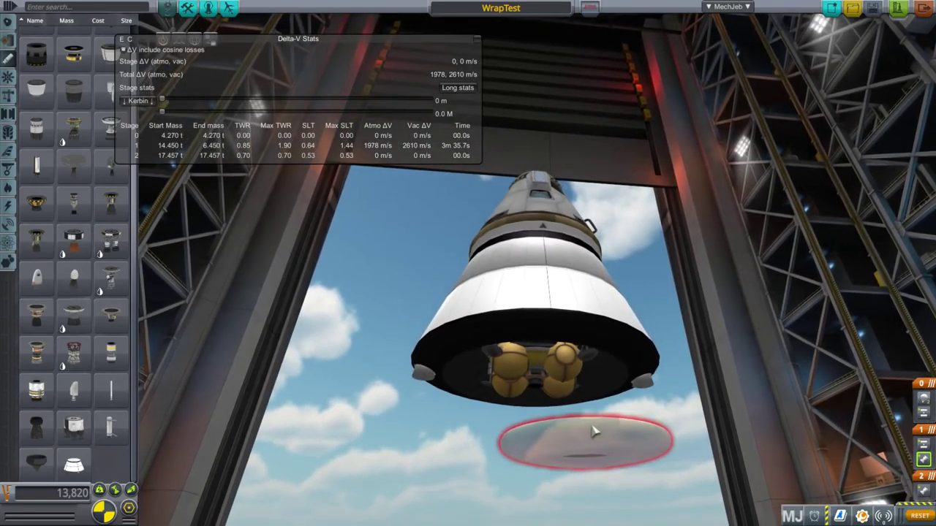
Reattach the 2.5m heat shield beneath the payload and inspect the Wraparound Service Module's liquid fuel and oxidizer.
left_click(593, 431)
left_click(536, 424)
right_click(527, 387)
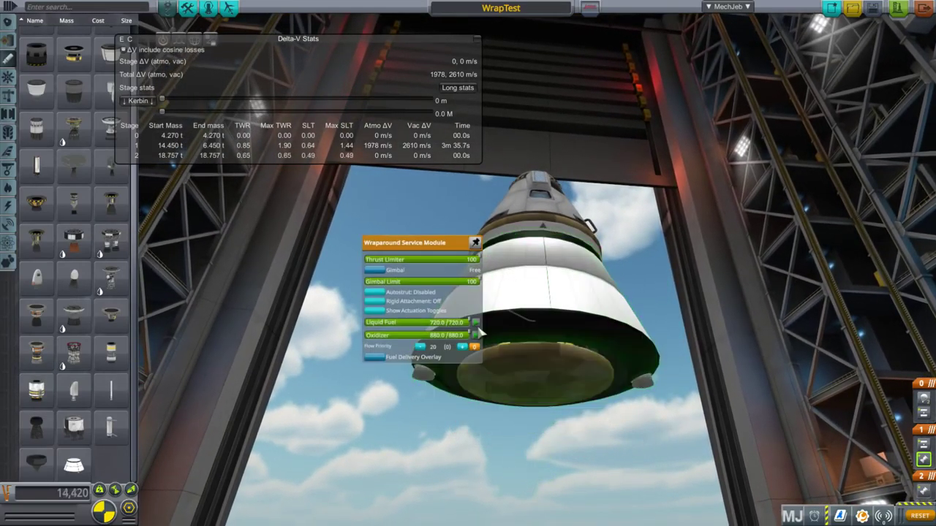
left_click_drag(702, 307, 701, 370)
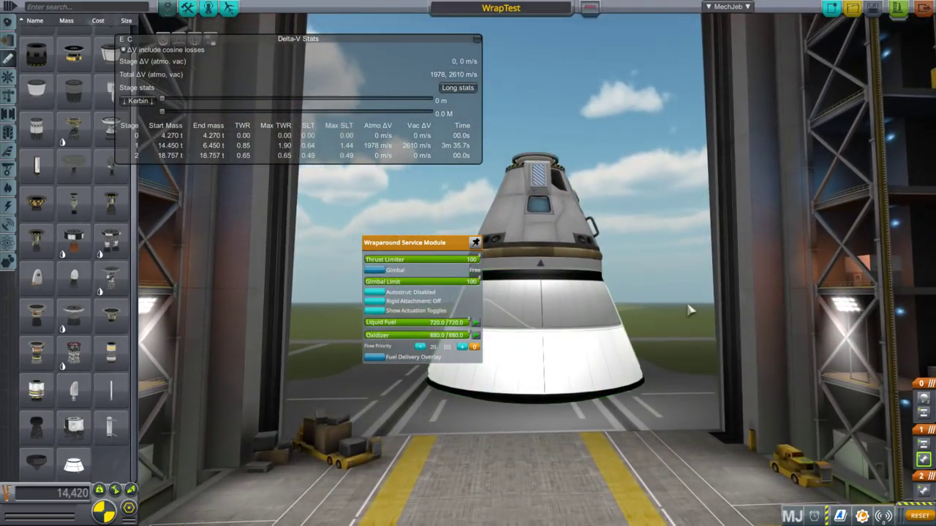
scroll(690, 308, "up", 1)
scroll(688, 312, "down", 3)
left_click_drag(625, 351, 625, 151)
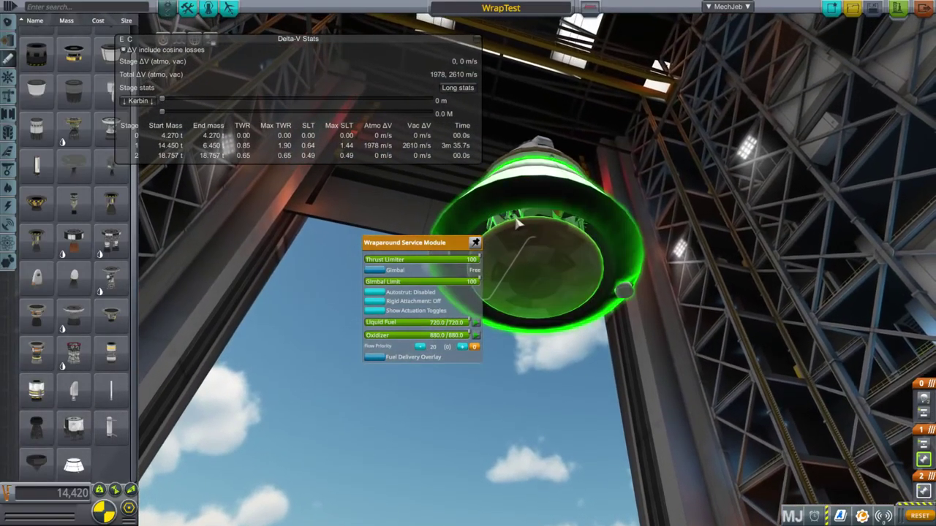
Detach the payload with its heat shield, set it aside from the craft, and inspect the service module's empty interior.
left_click(525, 219)
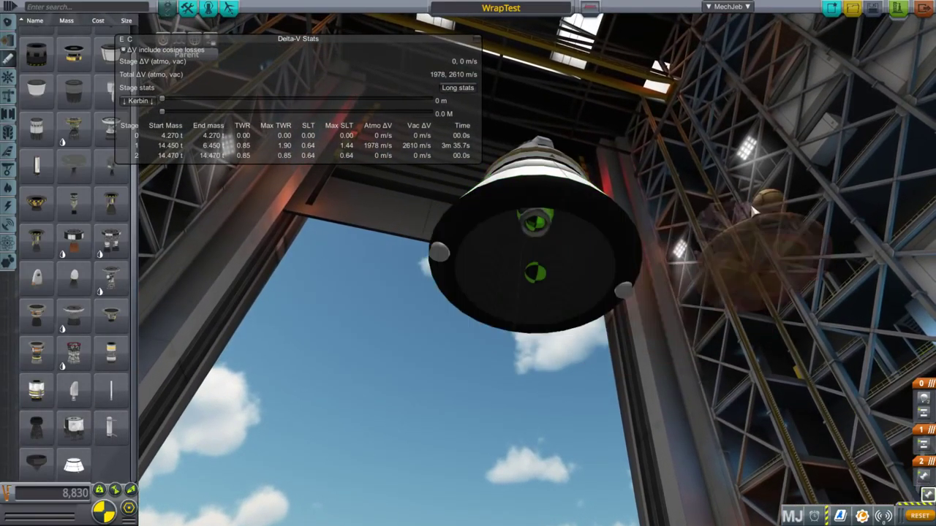
scroll(756, 210, "up", 5)
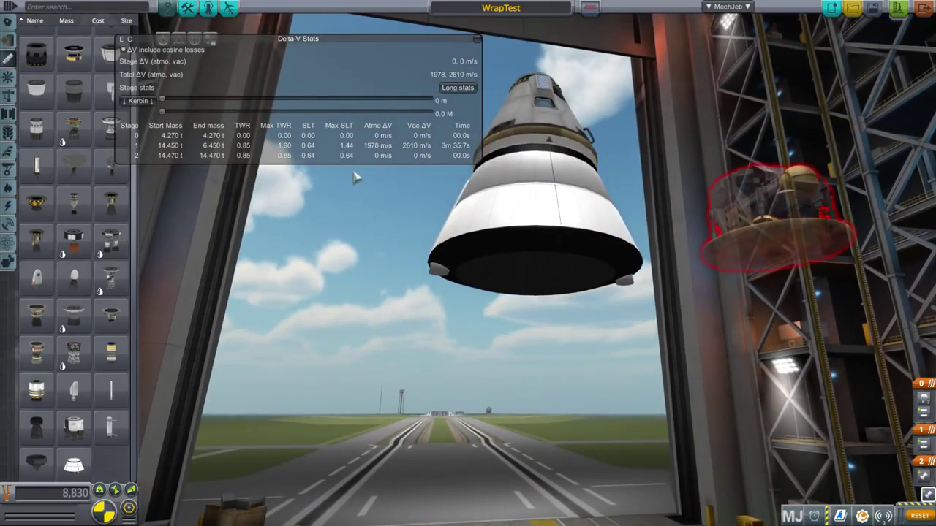
left_click_drag(562, 271, 568, 220)
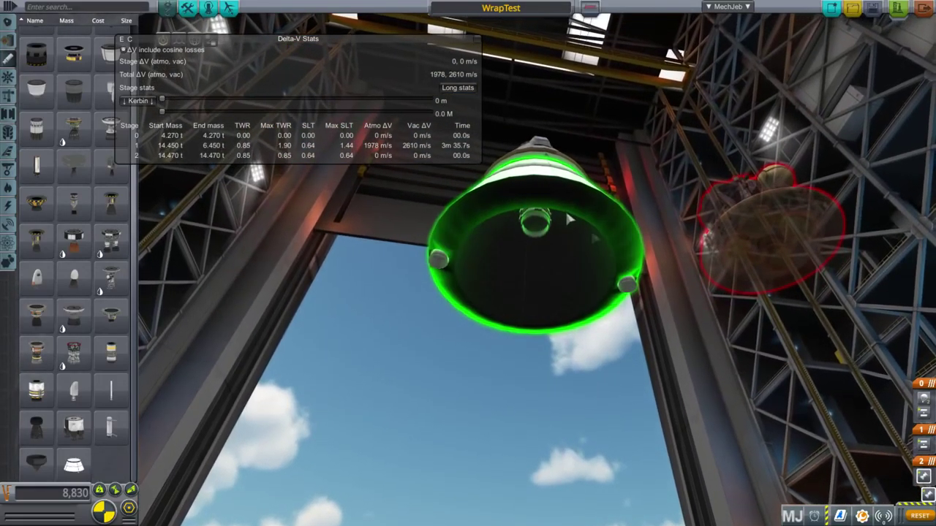
left_click_drag(621, 263, 652, 325)
scroll(651, 323, "up", 5)
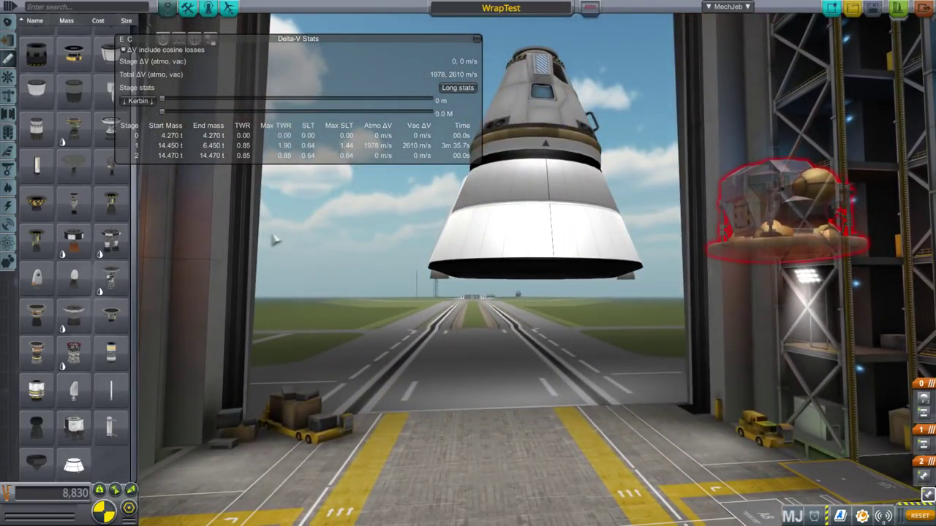
scroll(274, 239, "up", 3)
Find the Rockomax X200-16 Fuel Tank among the fuel tank parts and read its liquid fuel and oxidizer capacities.
left_click(8, 41)
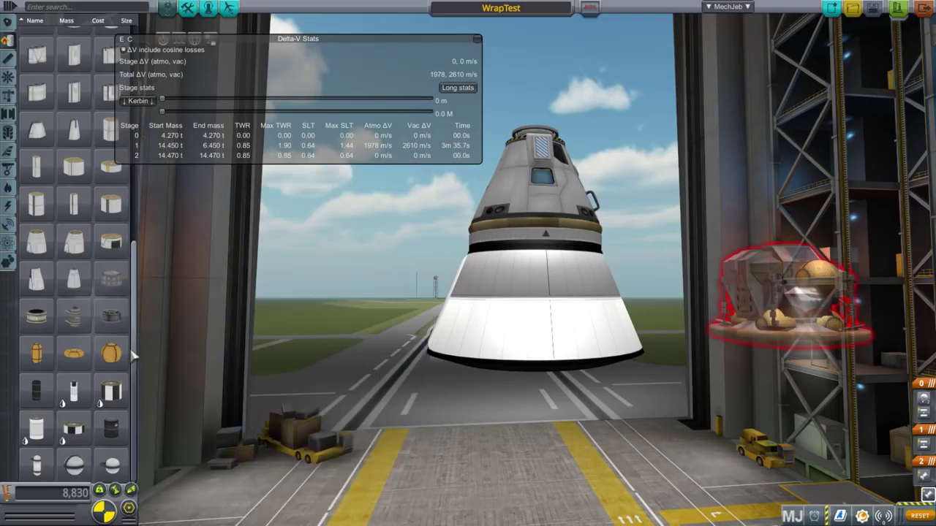
scroll(351, 246, "down", 5)
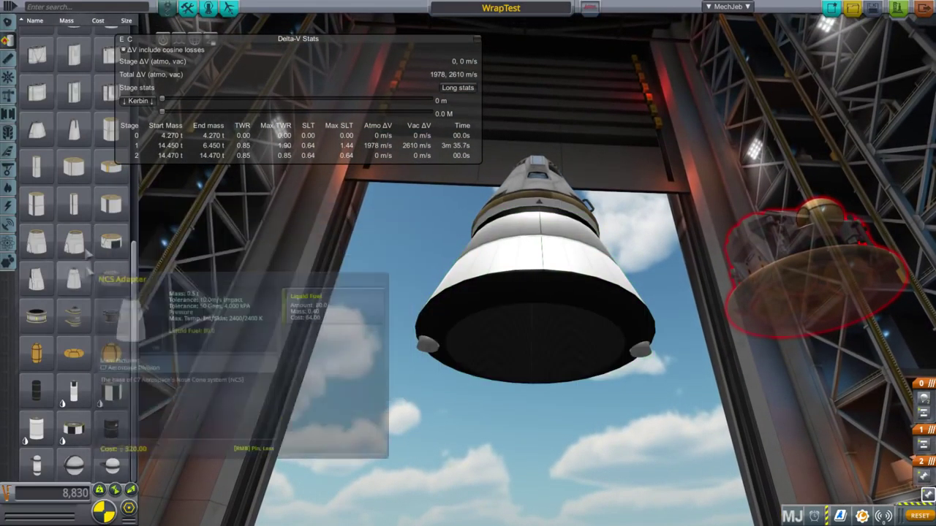
left_click_drag(135, 281, 139, 167)
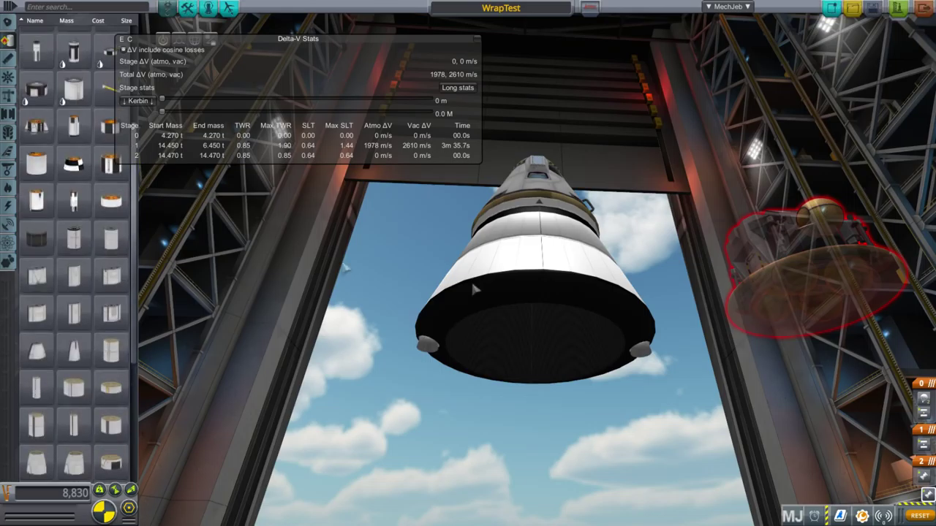
left_click_drag(519, 340, 518, 402)
left_click_drag(409, 296, 437, 364)
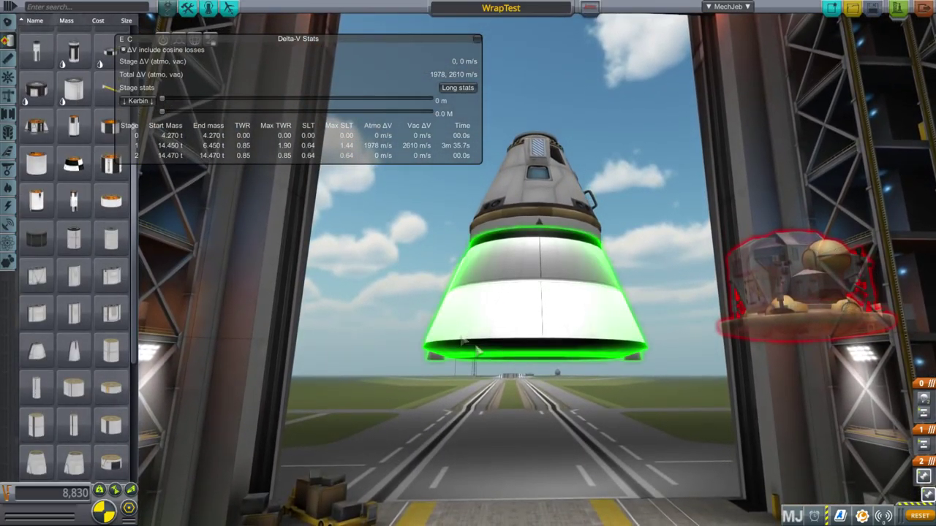
scroll(477, 351, "up", 3)
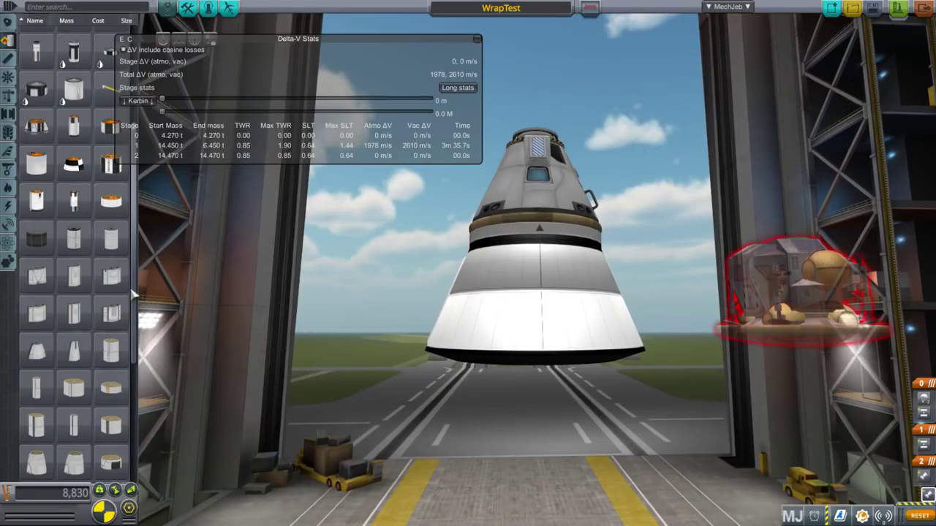
left_click_drag(134, 295, 141, 419)
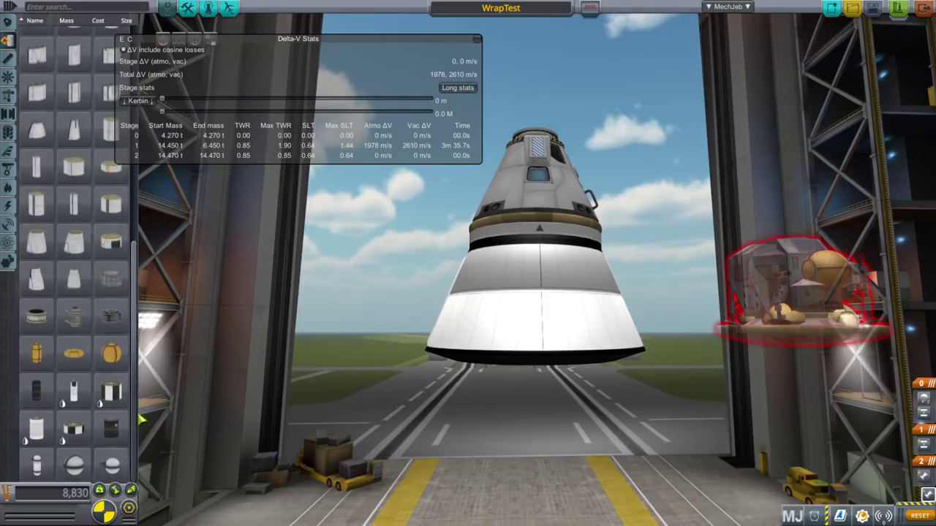
mouse_move(124, 389)
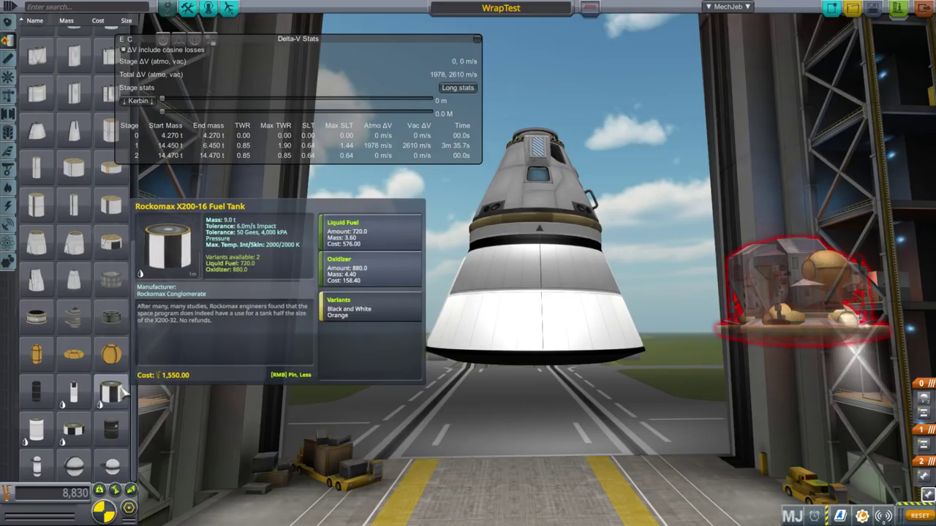
Place a Rockomax X200-16 Fuel Tank beside the craft to compare it with the service module, and delete it again.
left_click(123, 393)
left_click(339, 301)
left_click_drag(454, 351, 490, 388)
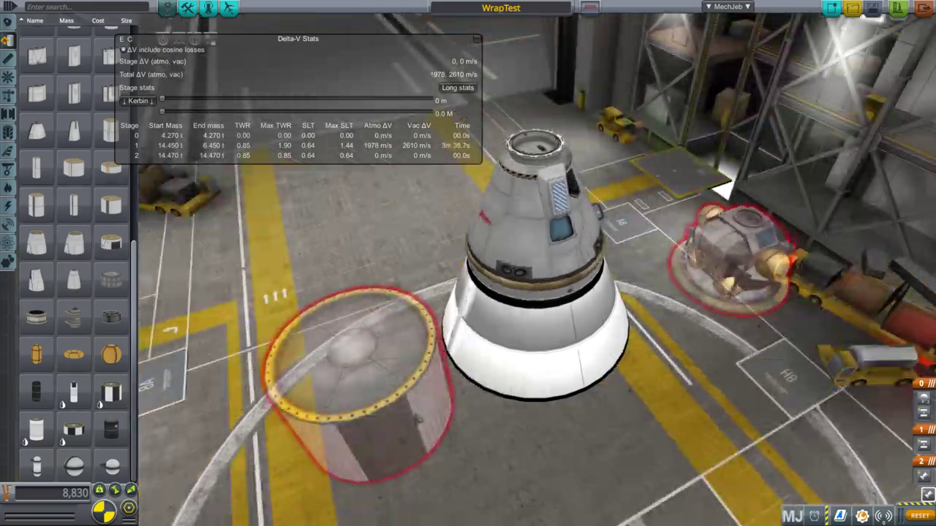
scroll(647, 235, "down", 8)
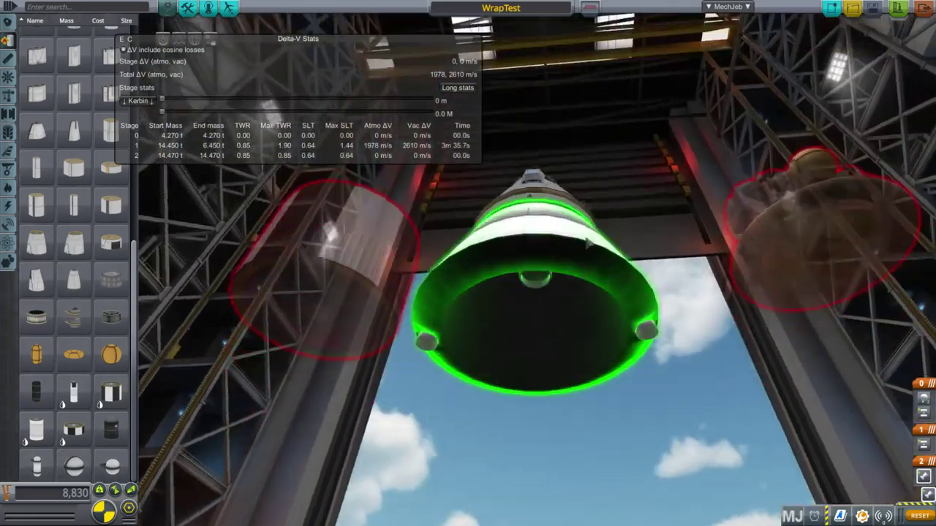
left_click_drag(589, 244, 502, 248)
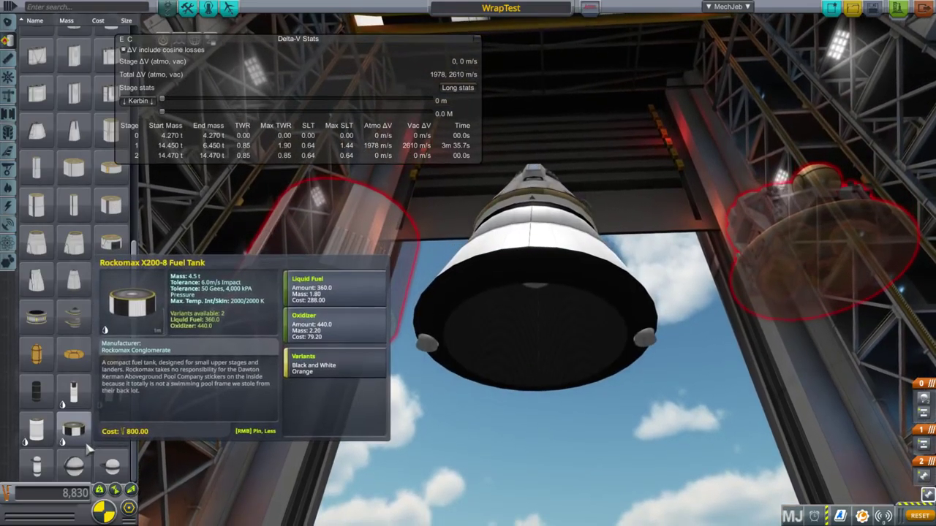
left_click_drag(351, 334, 386, 444)
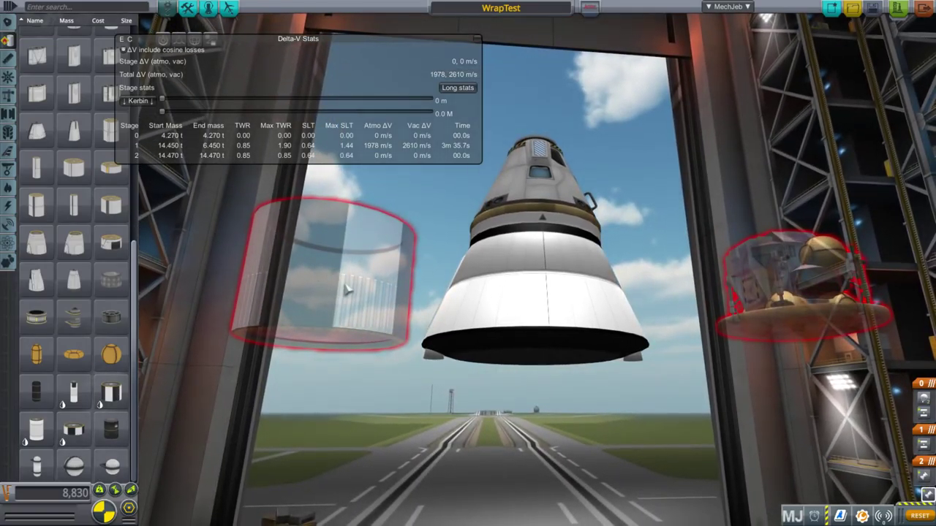
key("Delete")
Reattach the payload with its heat shield inside the Wraparound Service Module.
left_click_drag(409, 329, 606, 269)
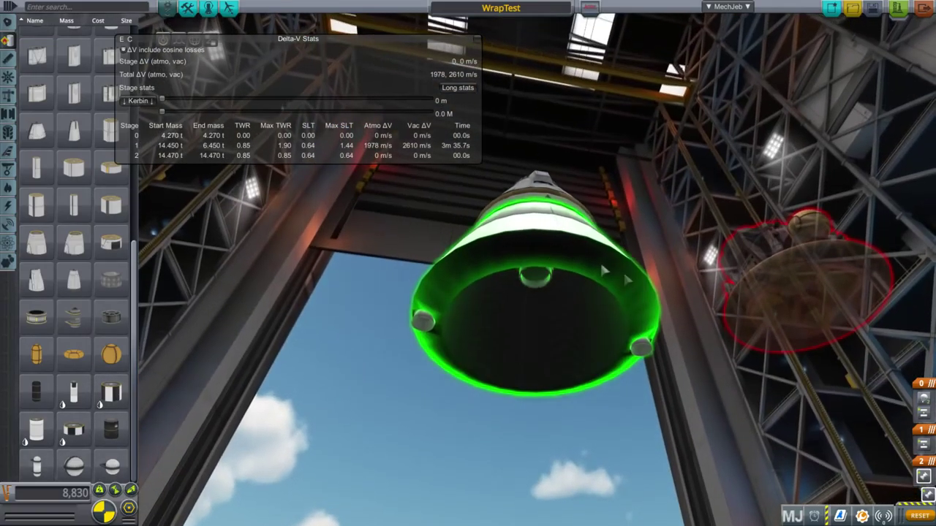
left_click_drag(550, 312, 574, 359)
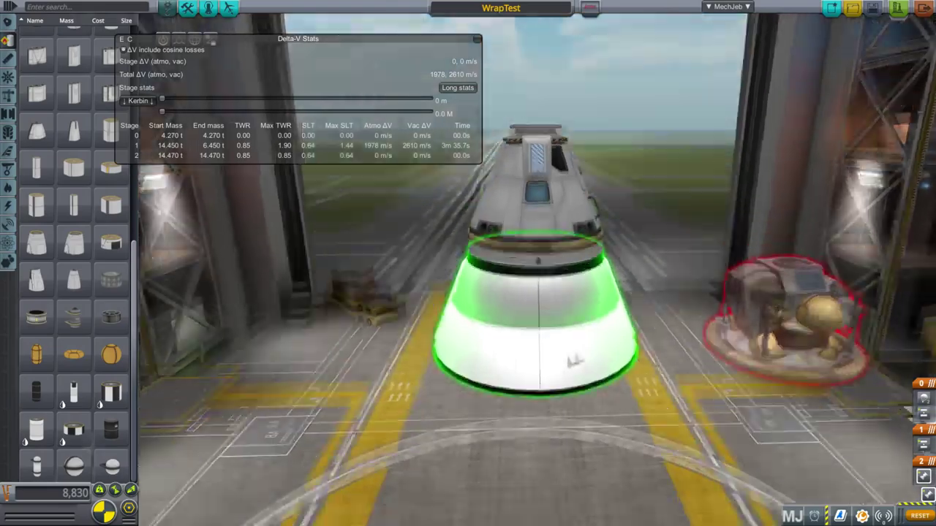
right_click(575, 307)
left_click_drag(561, 301, 608, 235)
left_click_drag(555, 344, 531, 391)
left_click(543, 284)
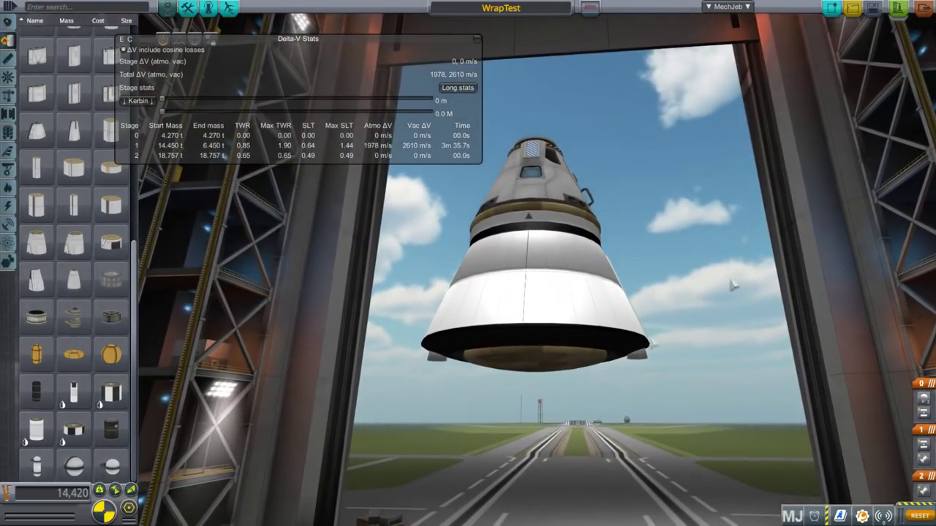
Examine the assembled craft from above, below and the side, and check the properties of the 2.5m heat shield.
left_click_drag(767, 221, 819, 286)
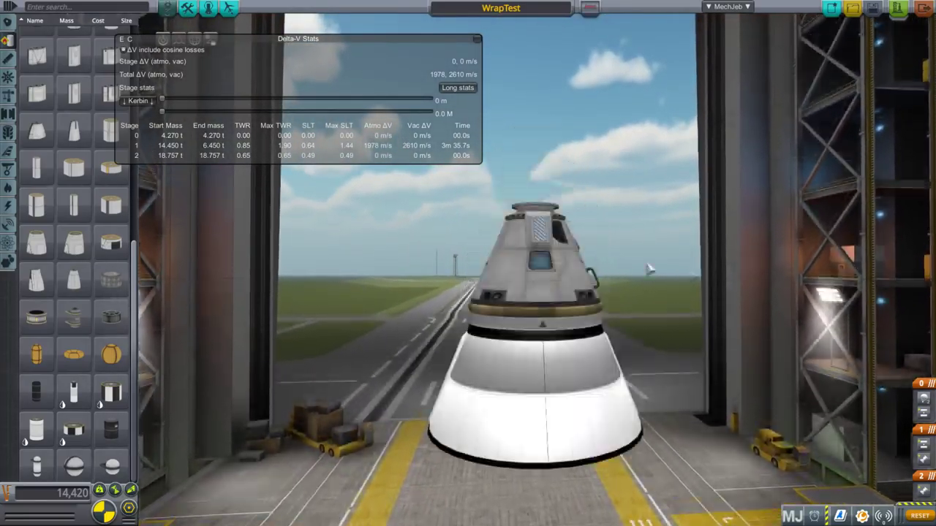
left_click_drag(648, 269, 492, 276)
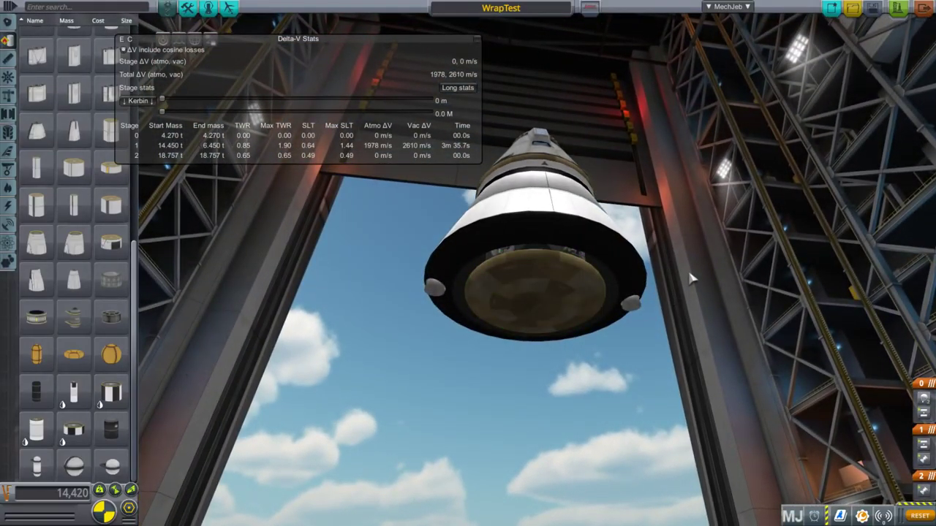
left_click_drag(695, 275, 702, 286)
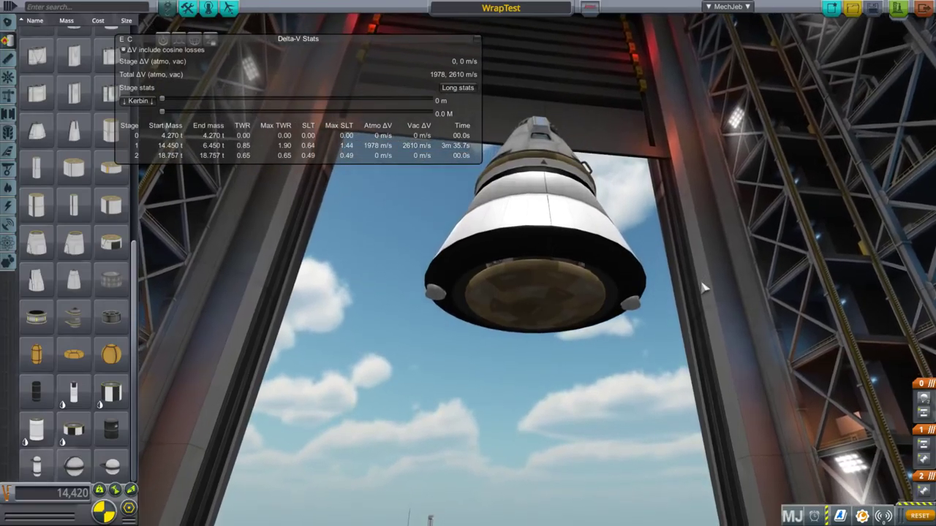
scroll(698, 278, "up", 4)
scroll(682, 316, "up", 3)
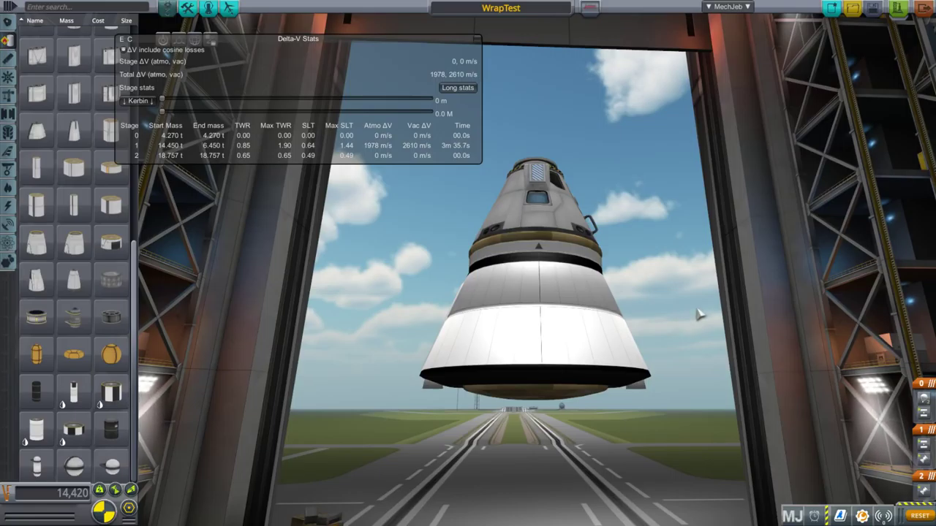
scroll(695, 315, "up", 5)
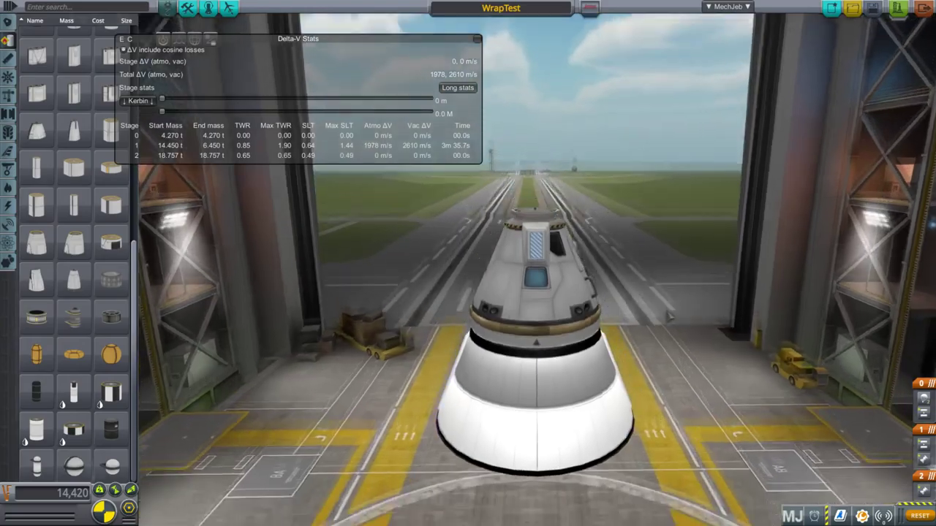
scroll(669, 316, "down", 10)
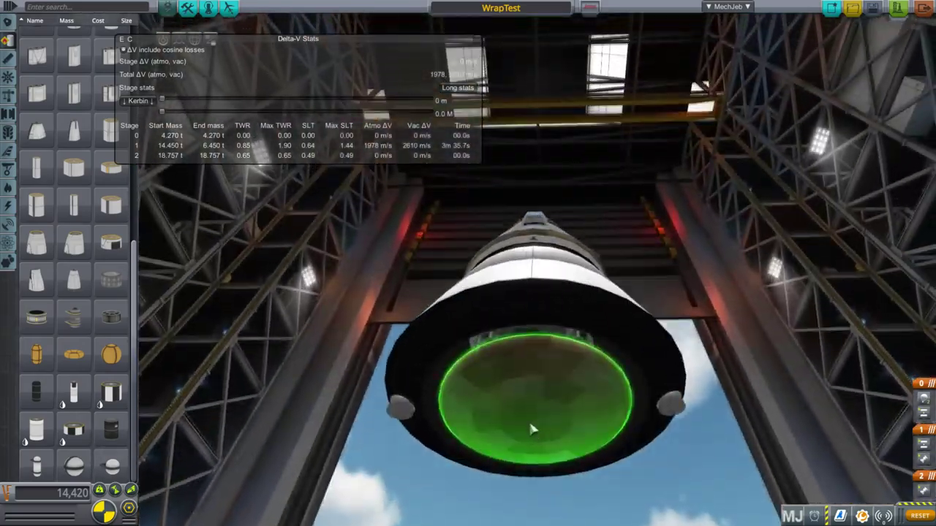
right_click(532, 432)
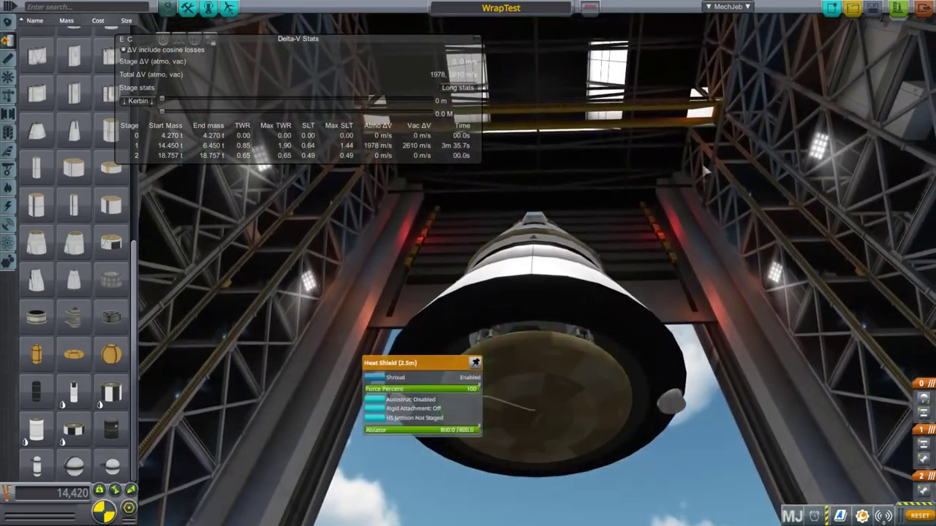
scroll(703, 170, "up", 6)
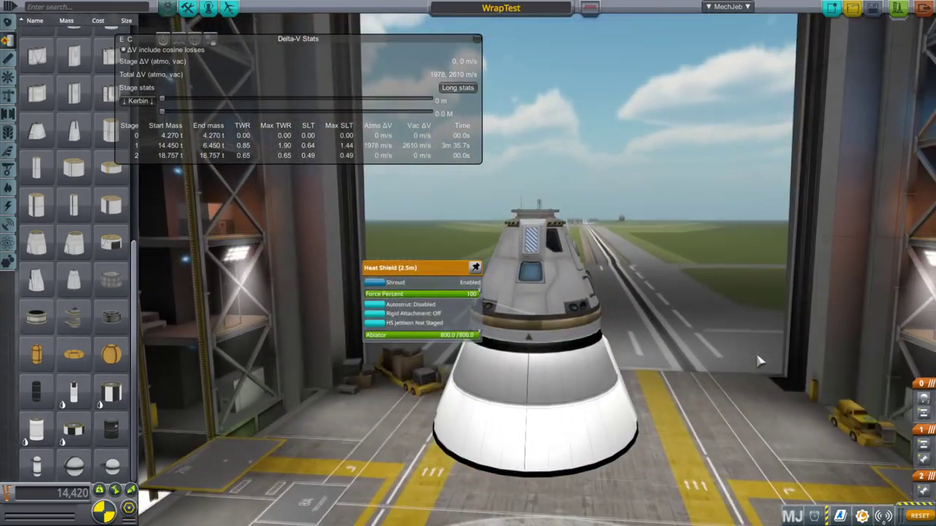
left_click_drag(760, 360, 586, 391)
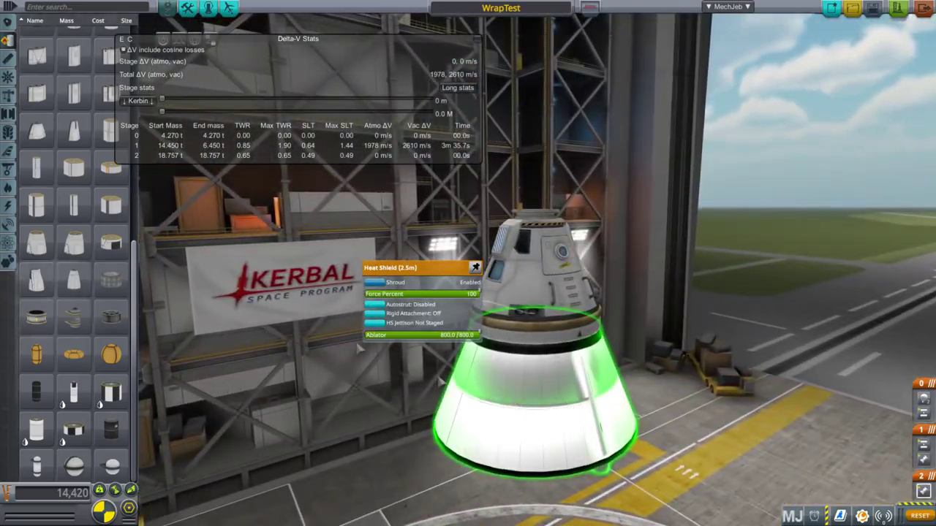
Attach a mirrored pair of launch clamps to opposite sides of the Wraparound Service Module.
left_click(7, 95)
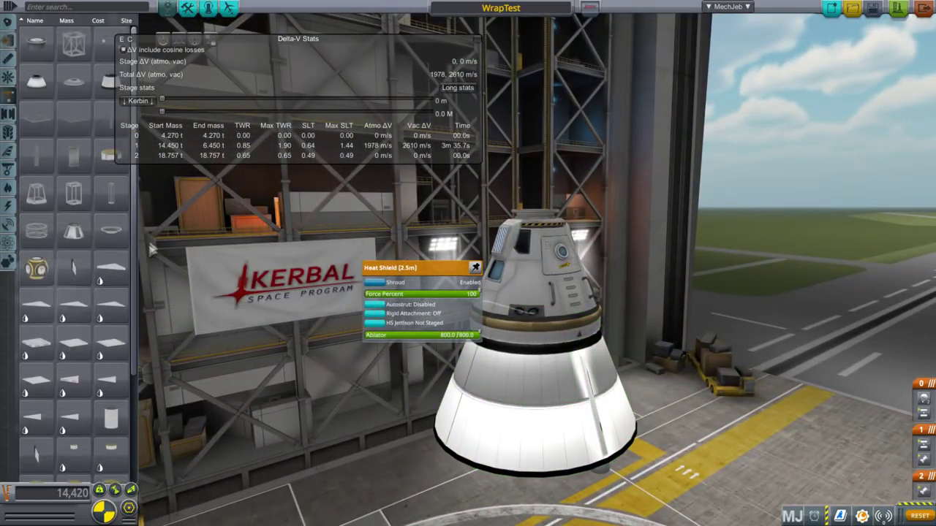
left_click_drag(135, 267, 145, 413)
left_click(75, 388)
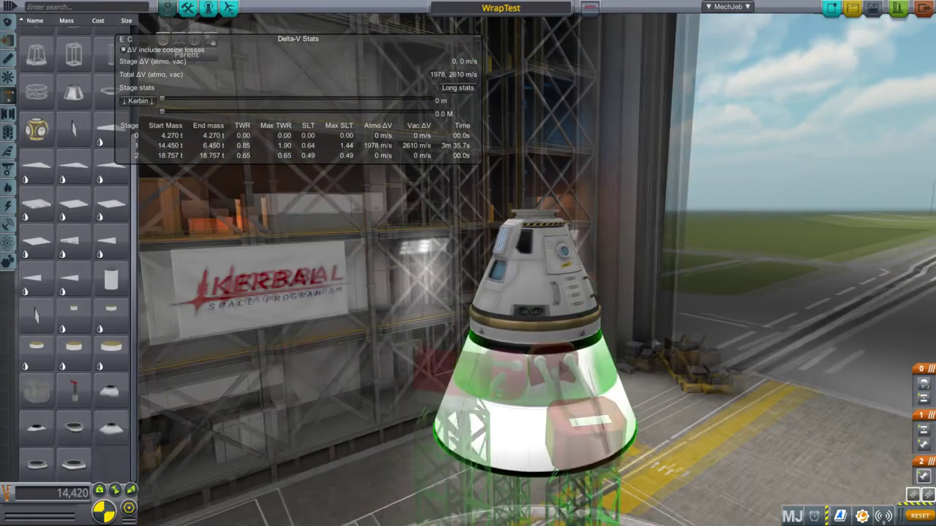
left_click_drag(523, 380, 694, 335)
scroll(695, 335, "down", 3)
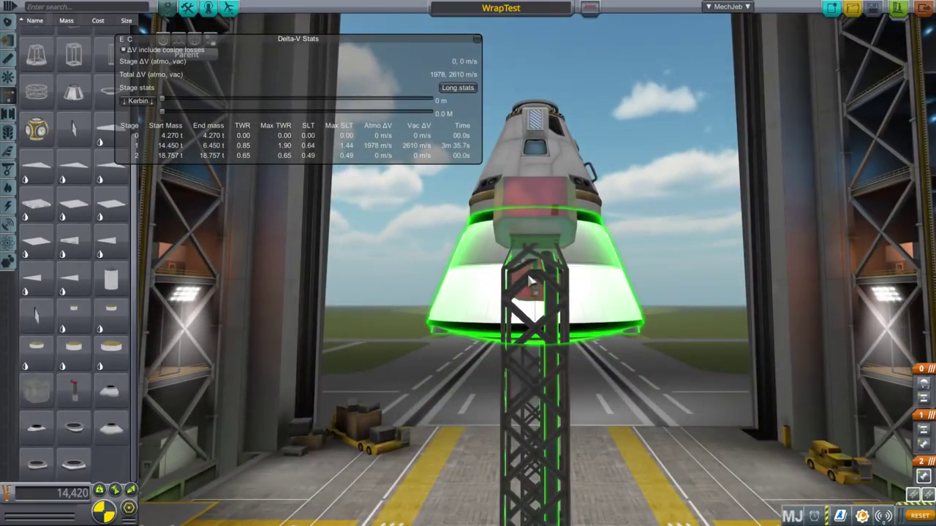
left_click(531, 280)
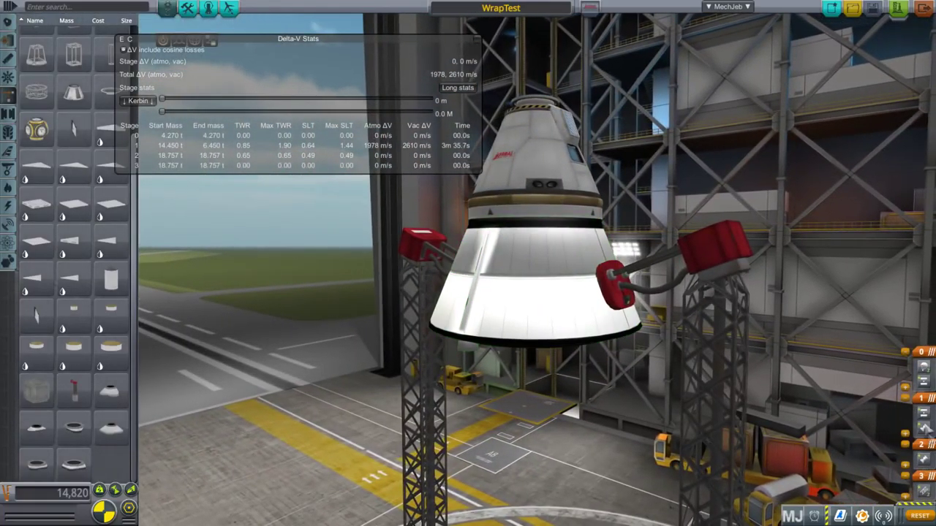
Add an extra stage to the staging sequence and move the payload decoupler into stage 3.
left_click_drag(892, 419, 920, 415)
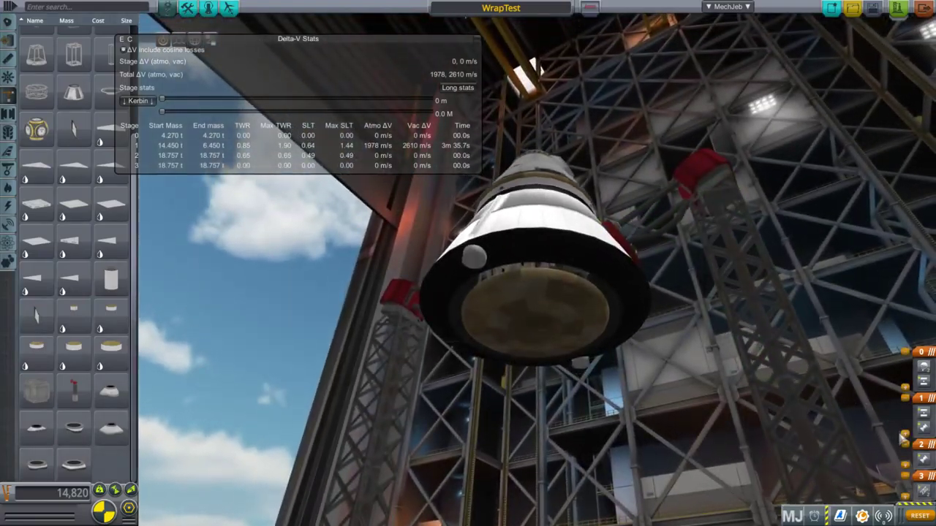
left_click(906, 466)
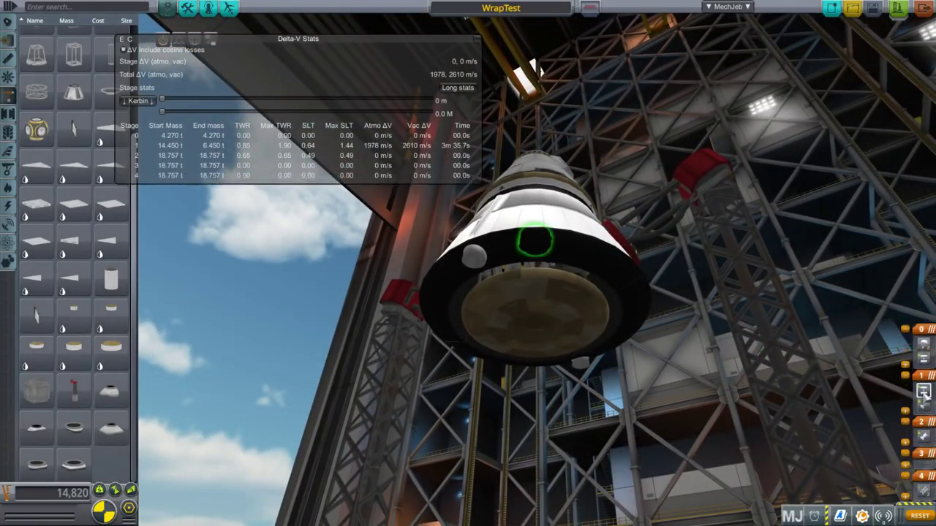
left_click_drag(927, 465, 927, 463)
left_click_drag(738, 365, 622, 322)
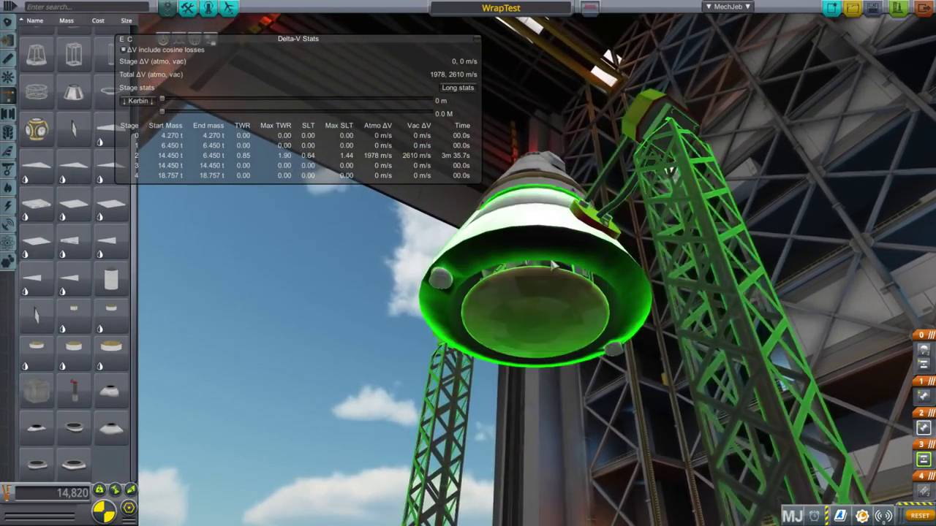
Inspect the craft's underside and clamps, and move the payload decoupler to stage 4 so it fires before the engines.
left_click_drag(501, 308, 549, 292)
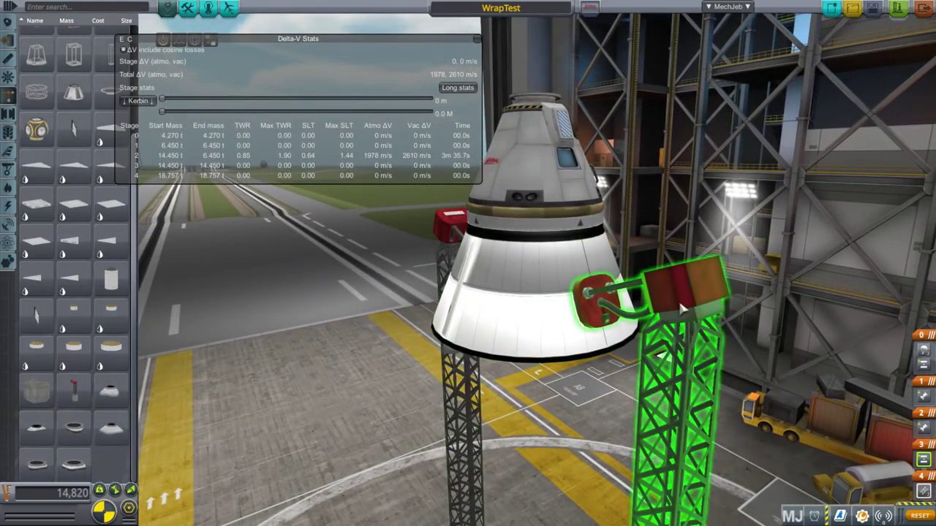
left_click_drag(680, 304, 458, 267)
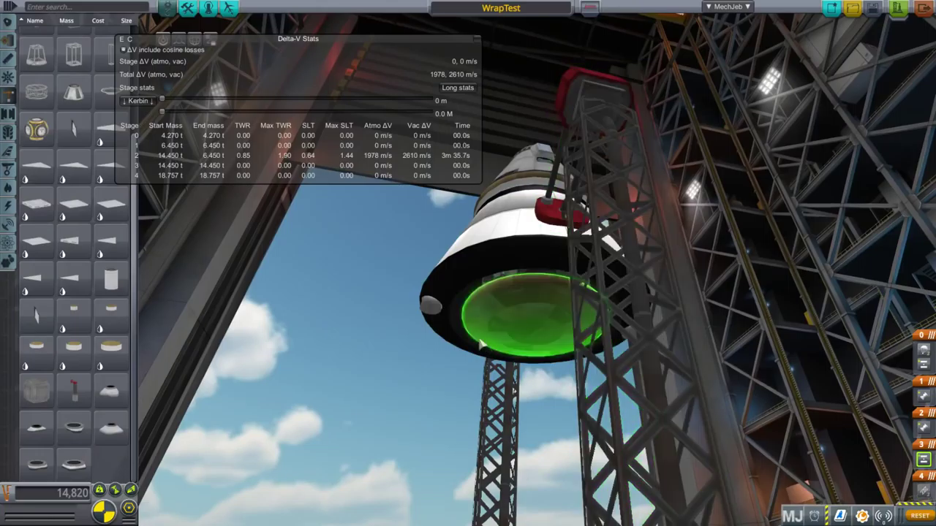
left_click_drag(480, 344, 484, 260)
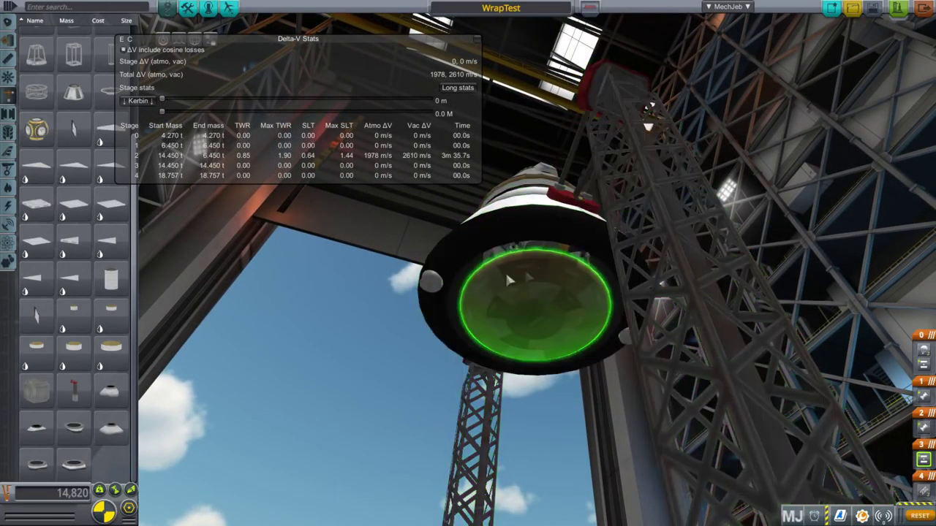
left_click_drag(508, 278, 510, 372)
left_click_drag(921, 475, 919, 420)
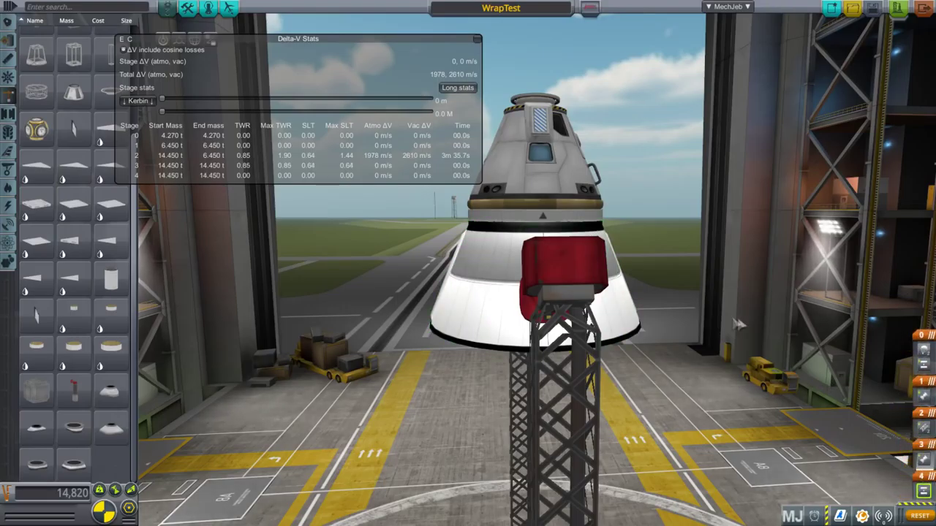
left_click_drag(720, 154, 827, 150)
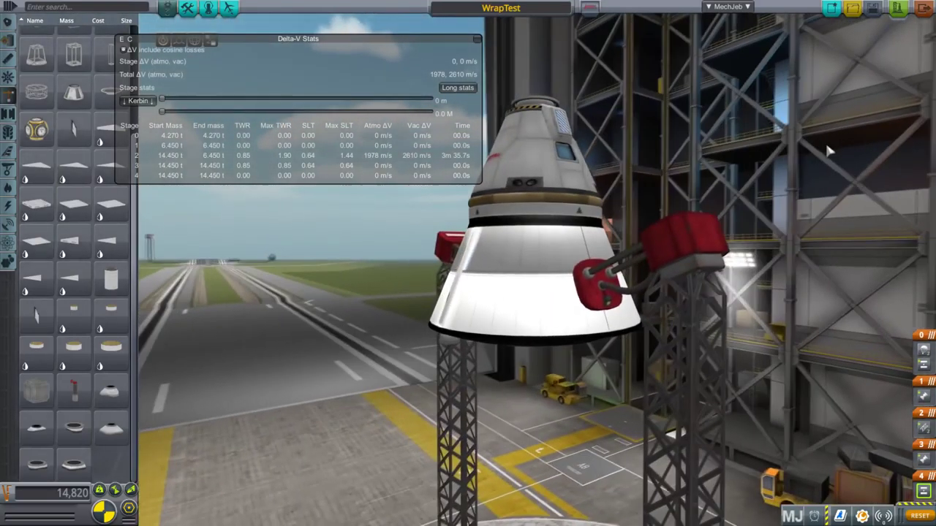
Launch the WrapTest craft to the pad and view the clamped craft from the side, above and below.
left_click(896, 10)
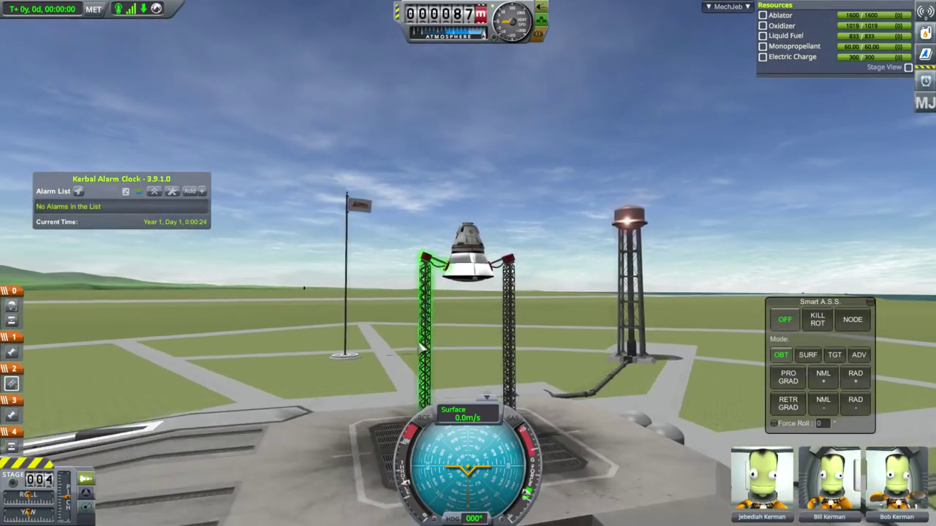
left_click_drag(421, 349, 356, 383)
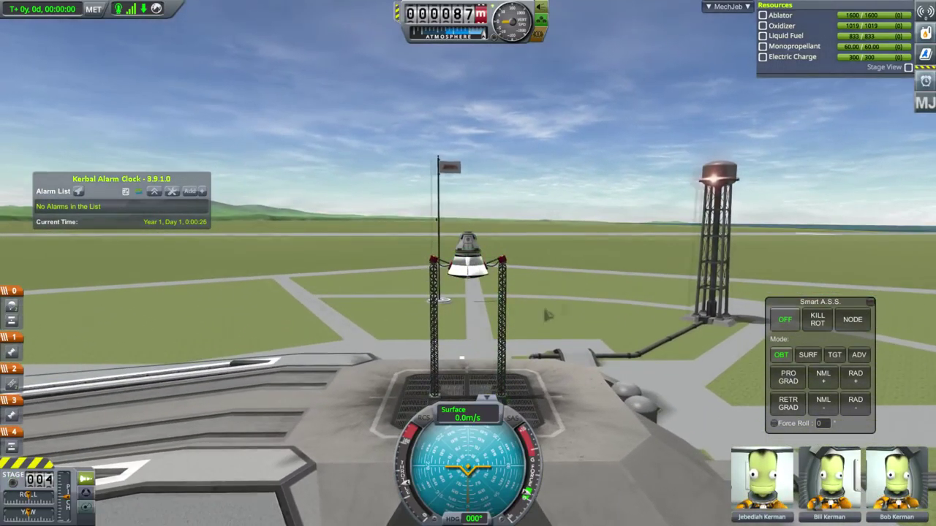
left_click_drag(545, 312, 593, 289)
scroll(569, 294, "up", 4)
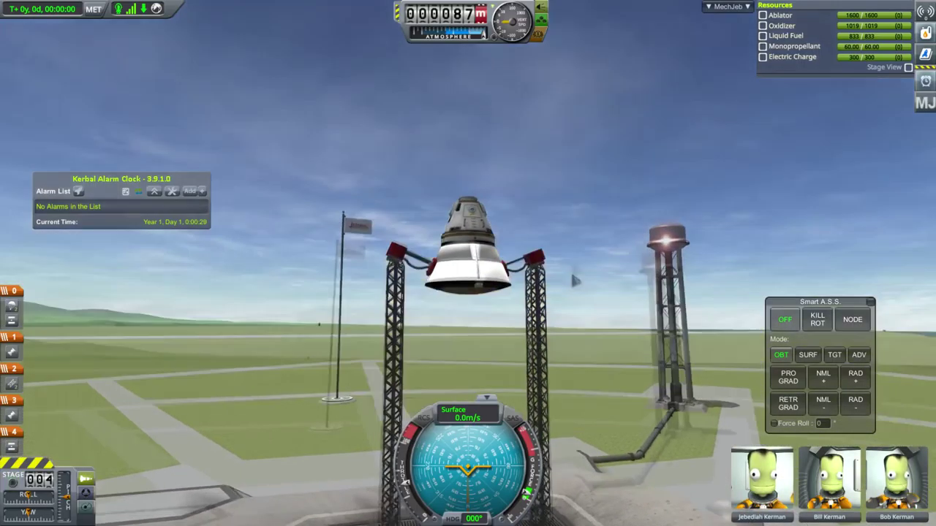
left_click_drag(575, 281, 575, 222)
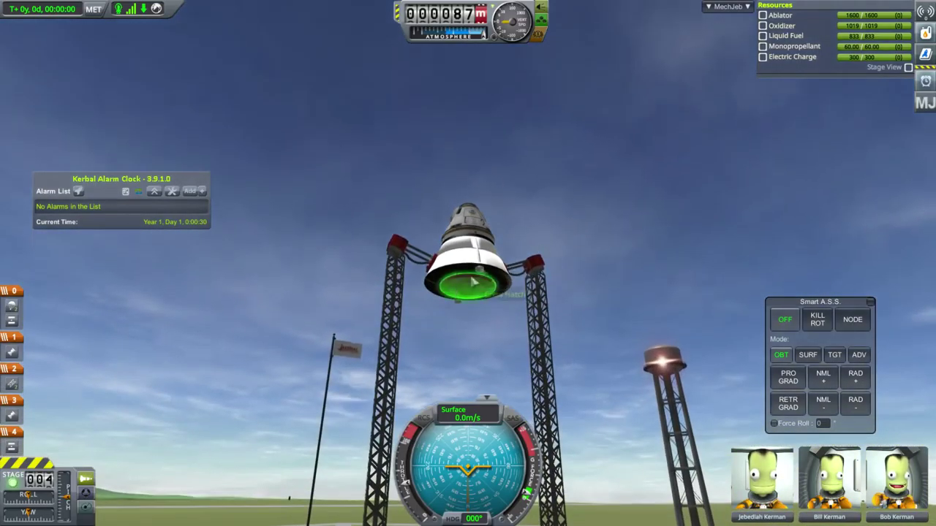
left_click_drag(621, 280, 580, 411)
Fire stage 4 to drop the payload out of the service module, and inspect the emptied interior from below.
key("space")
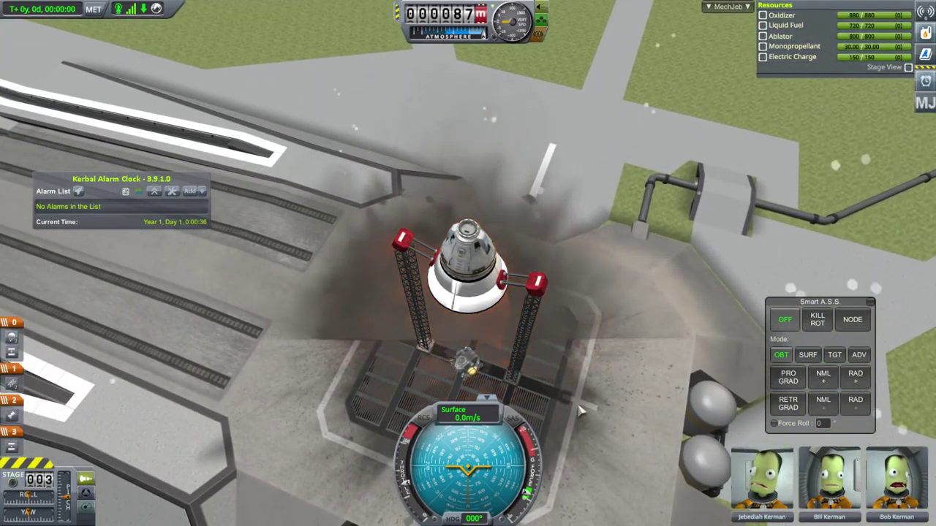
left_click_drag(580, 412, 625, 241)
scroll(613, 363, "up", 5)
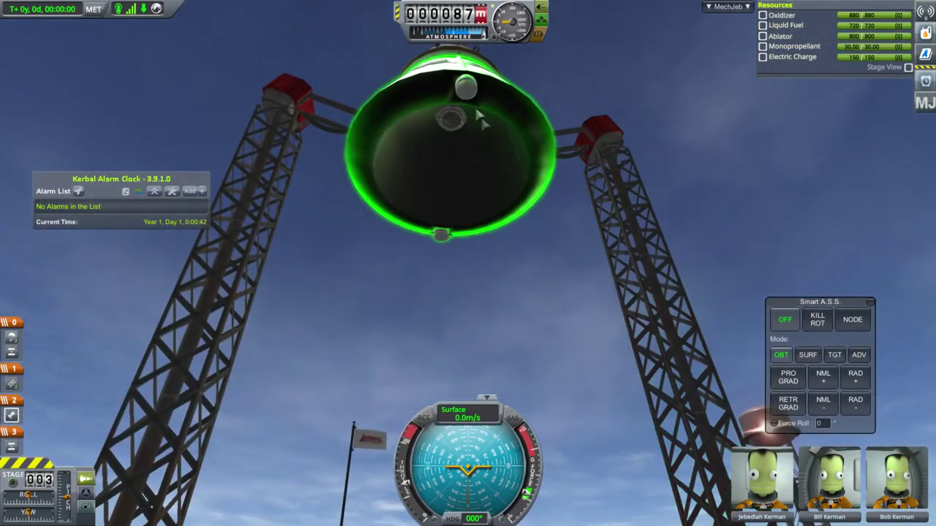
Reorder the stages so the engines come before the remaining decoupler, ignite them, and view the burn from the side.
left_click_drag(539, 148, 545, 303)
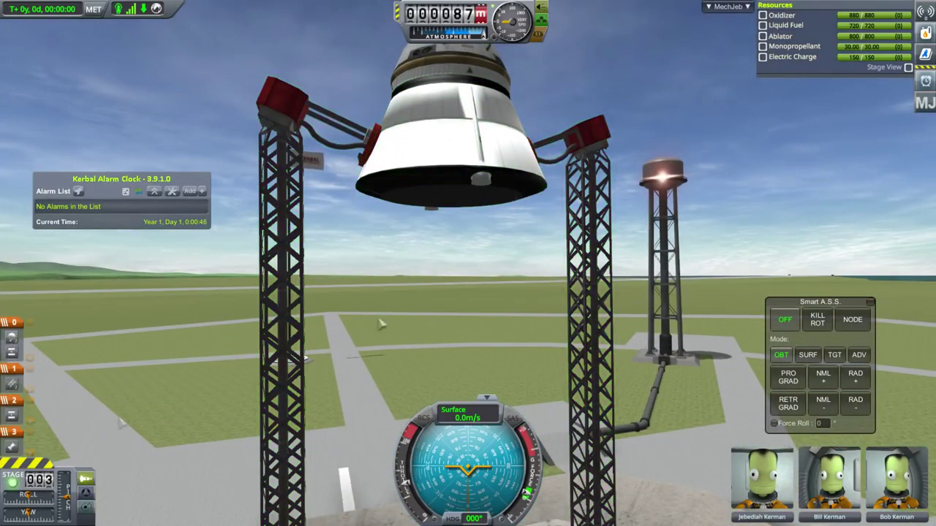
left_click_drag(382, 323, 592, 281)
key("space")
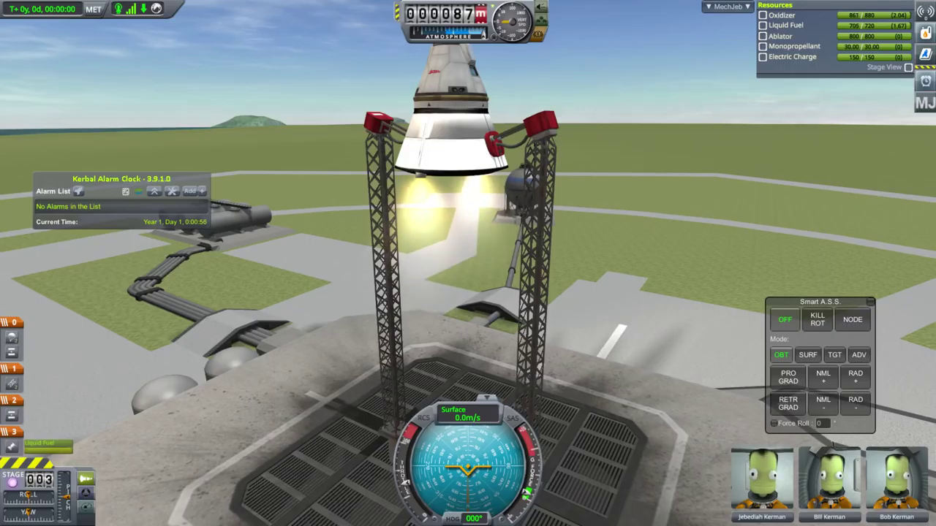
left_click_drag(340, 232, 438, 179)
left_click_drag(651, 187, 677, 192)
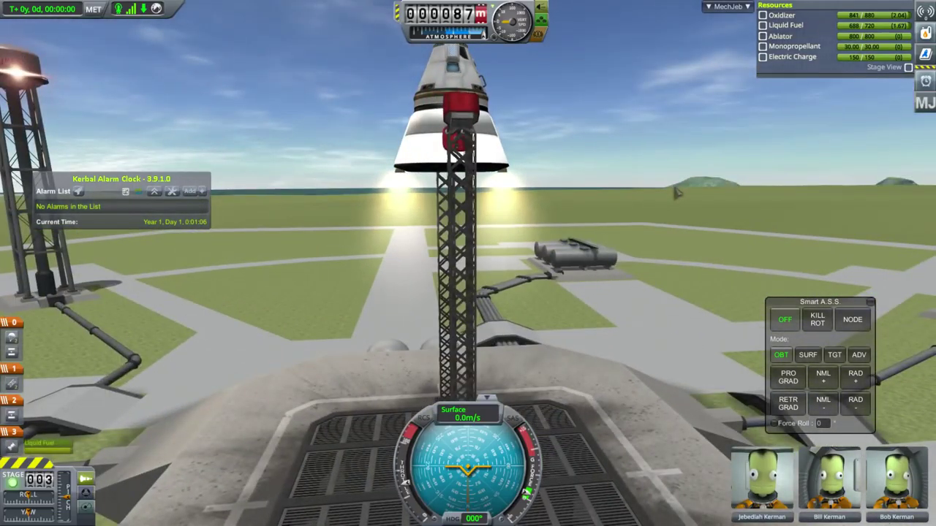
Show MechJeb's Delta-V Stats while the engines burn, read the burn values, and hide the window again.
left_click(734, 8)
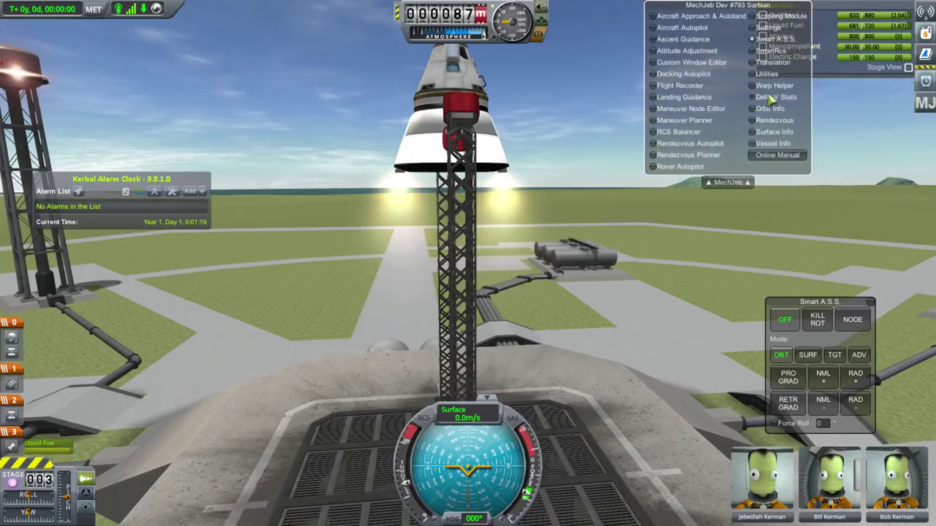
left_click(770, 99)
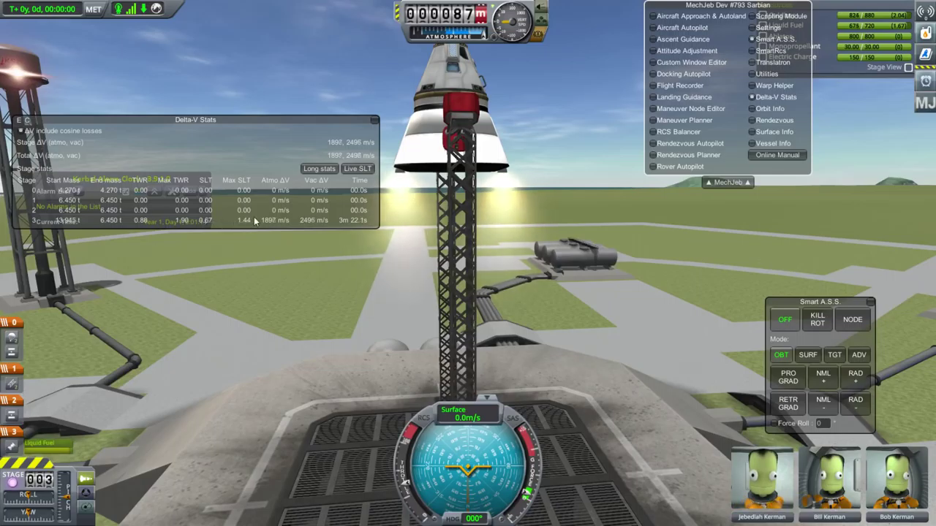
left_click(775, 96)
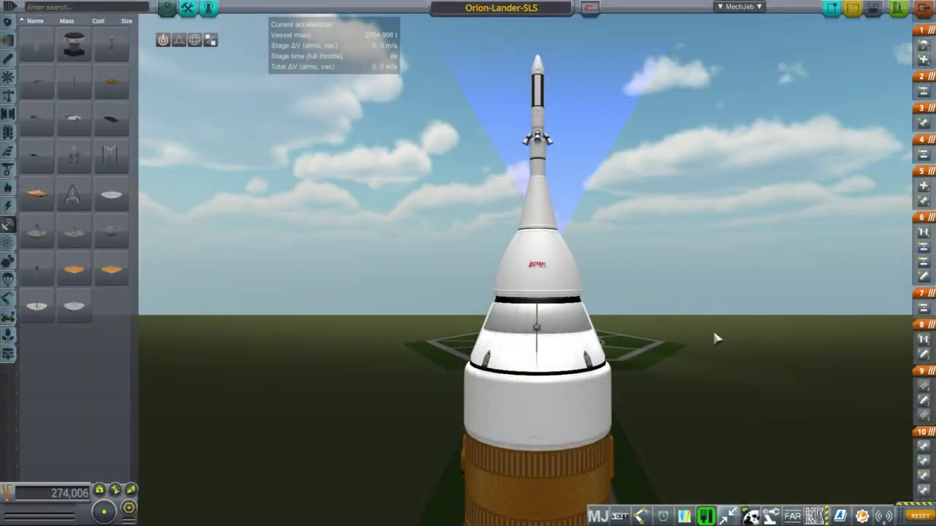
Examine the Orion-Lander-SLS rocket's escape tower, capsule and service module from several angles and distances.
scroll(713, 334, "down", 1)
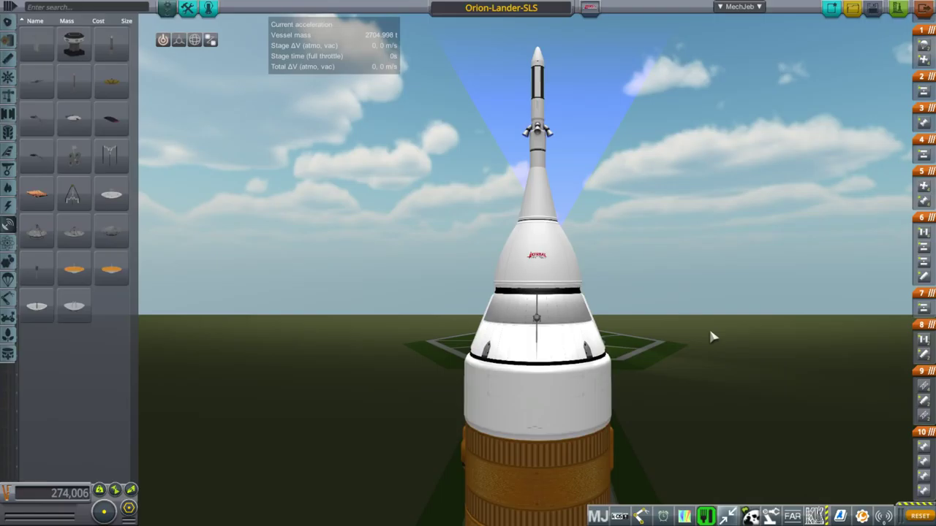
left_click_drag(708, 334, 693, 301)
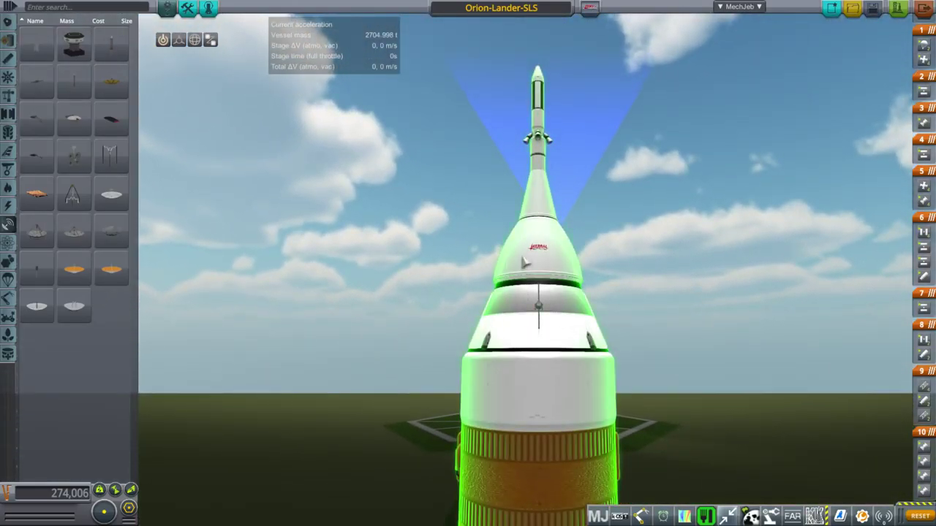
left_click_drag(664, 314, 710, 328)
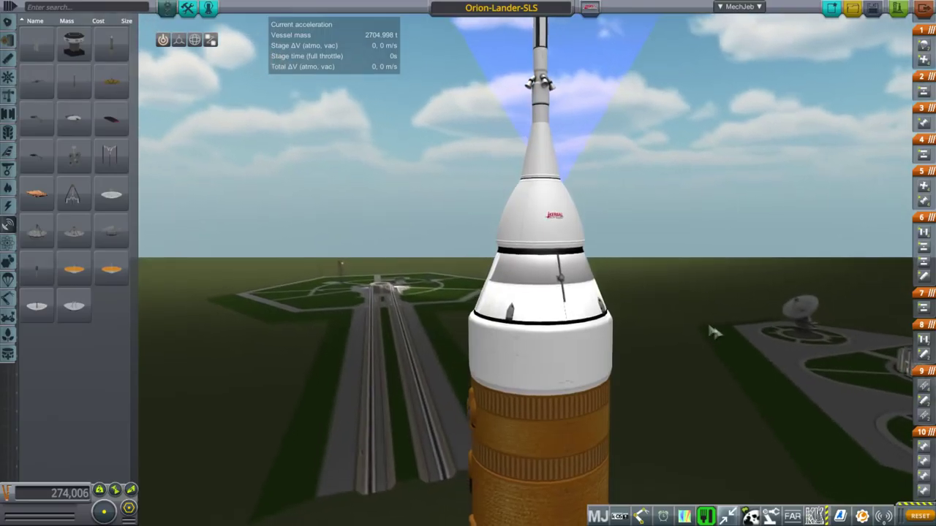
scroll(689, 317, "down", 1)
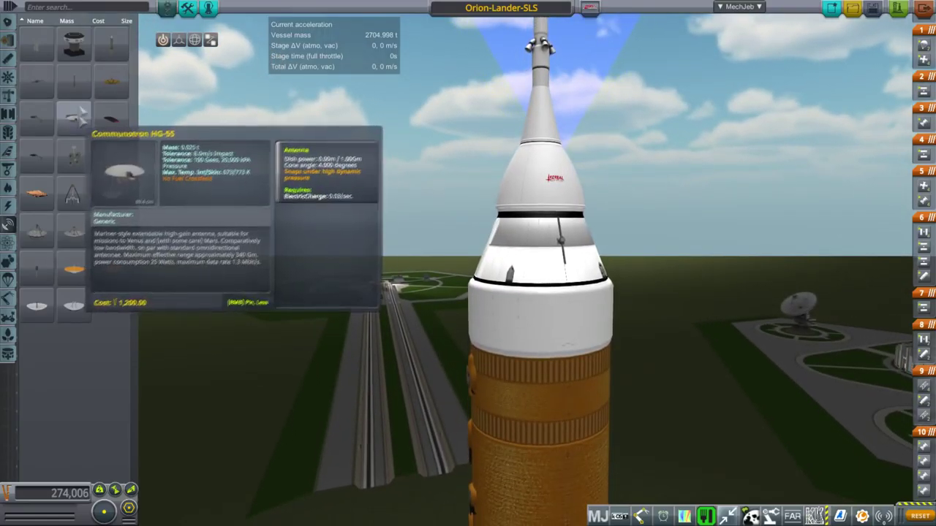
left_click_drag(372, 245, 328, 226)
mouse_move(693, 282)
left_mouse_down()
mouse_move(727, 291)
mouse_move(704, 285)
left_mouse_up()
scroll(699, 284, "down", 1)
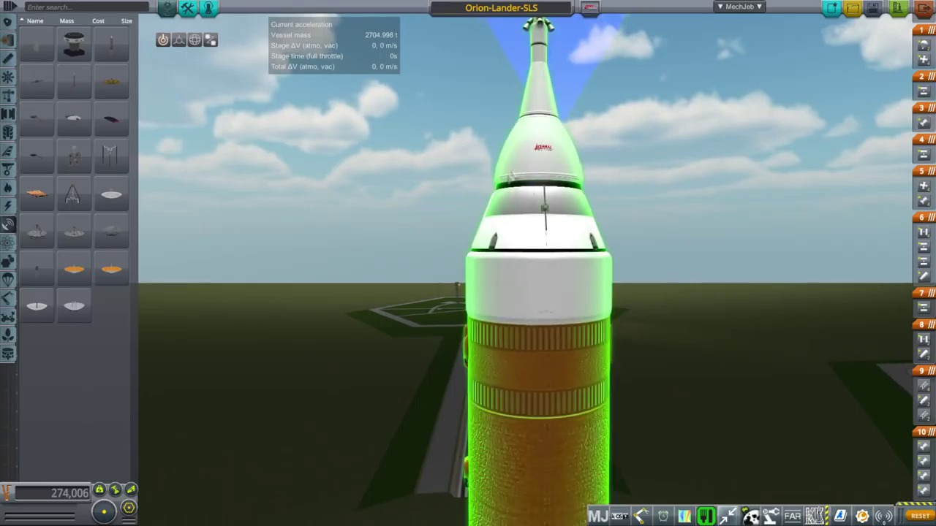
left_click_drag(441, 258, 673, 335)
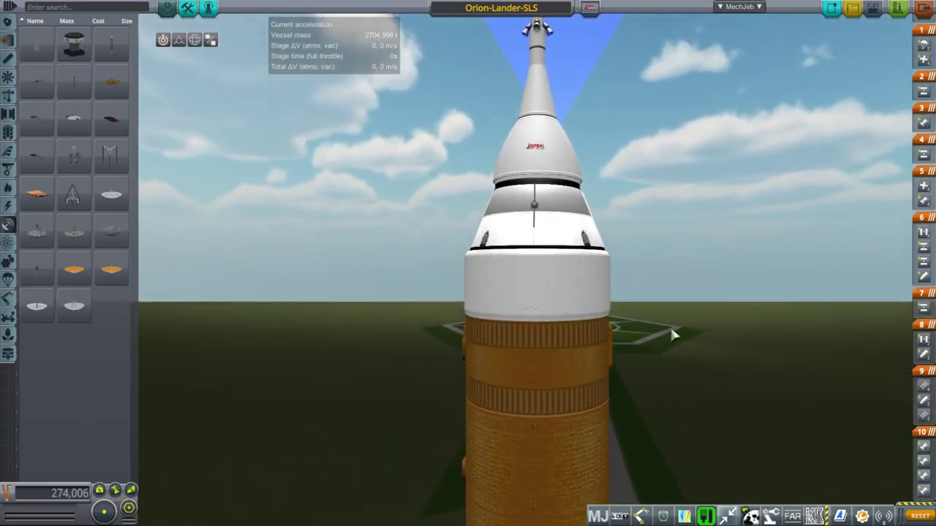
scroll(670, 328, "up", 2)
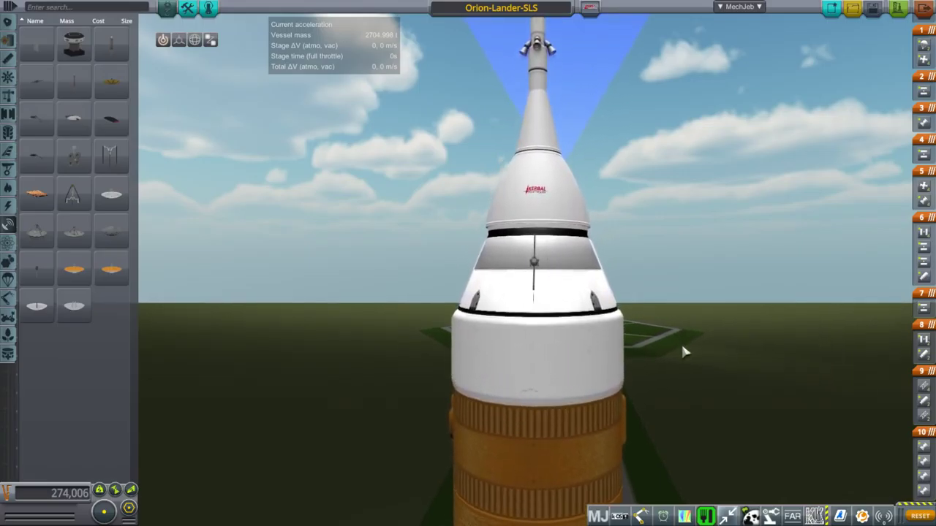
scroll(683, 347, "up", 1)
left_click_drag(719, 362, 694, 353)
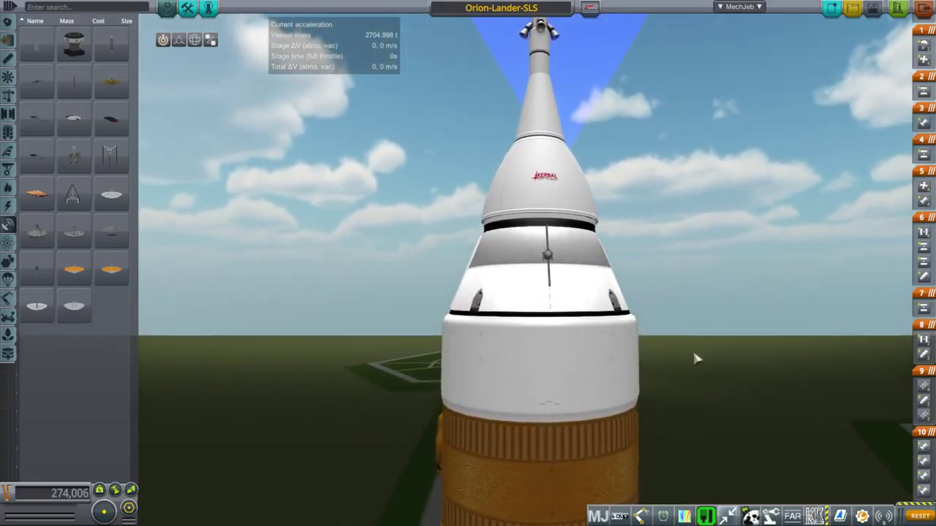
Detach the white fairing below the capsule, then the orange lower stage, setting both aside to expose the service module's underside.
left_click(630, 368)
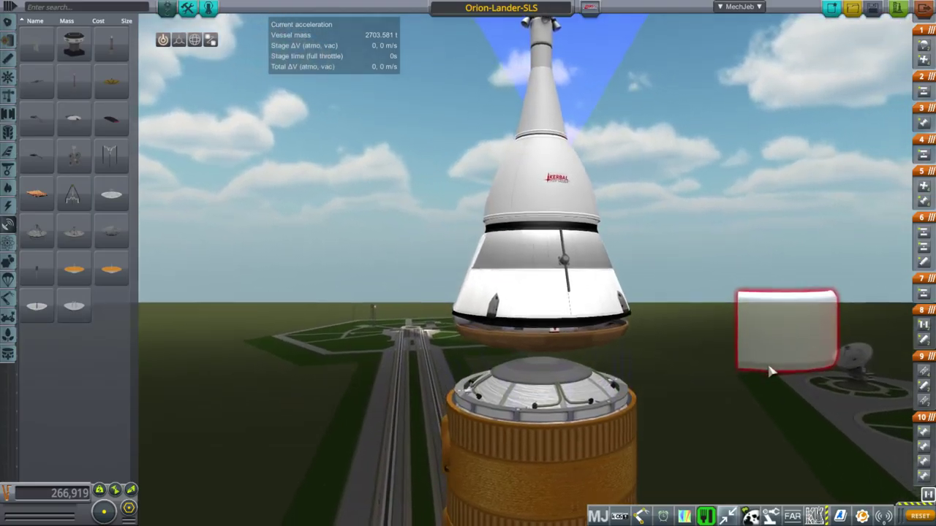
left_click(769, 371)
scroll(768, 370, "down", 2)
left_click_drag(749, 362, 678, 358)
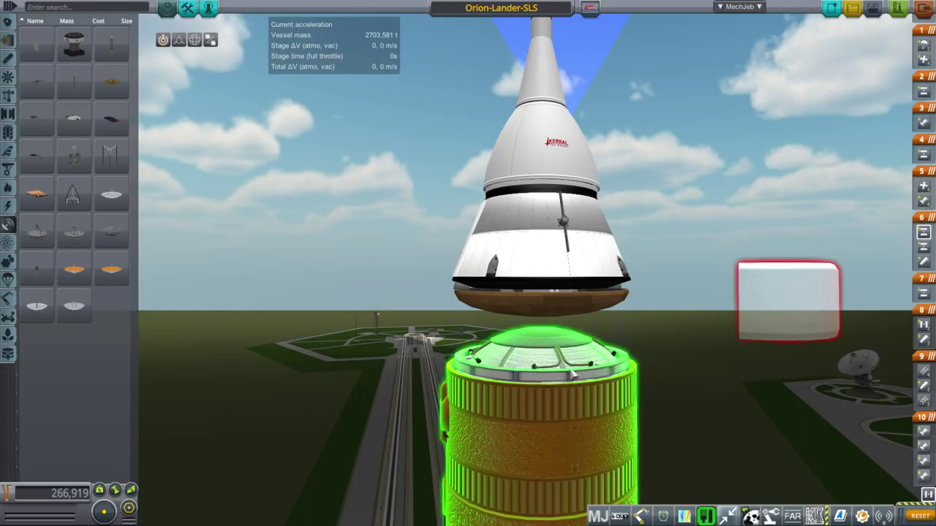
left_click(524, 376)
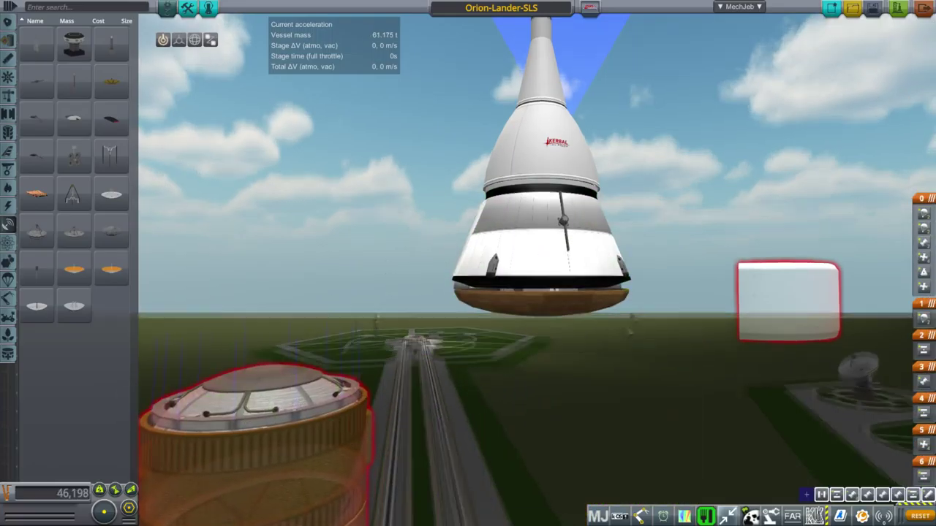
left_click_drag(630, 325, 637, 288)
Show MechJeb's Delta-V Stats for the separated upper section and read its mass, thrust and delta-v values.
left_click(750, 7)
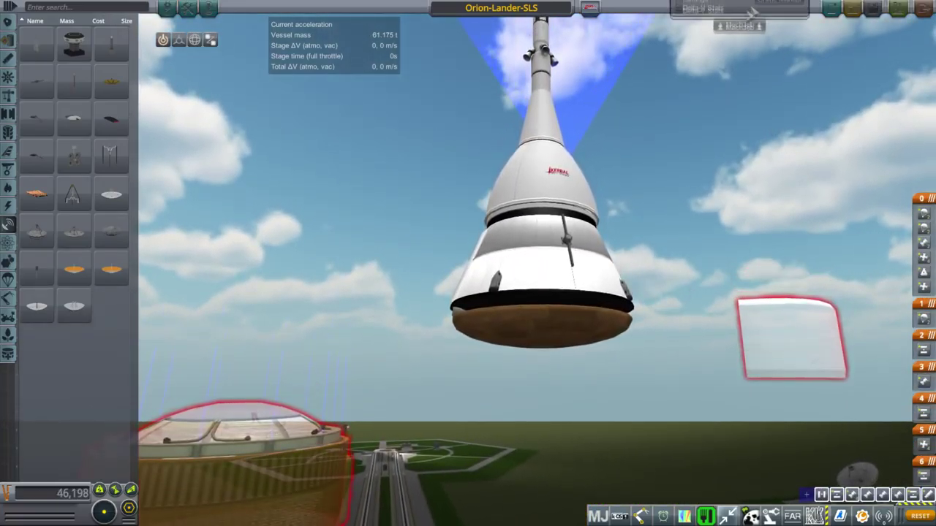
left_click(702, 39)
scroll(639, 220, "up", 3)
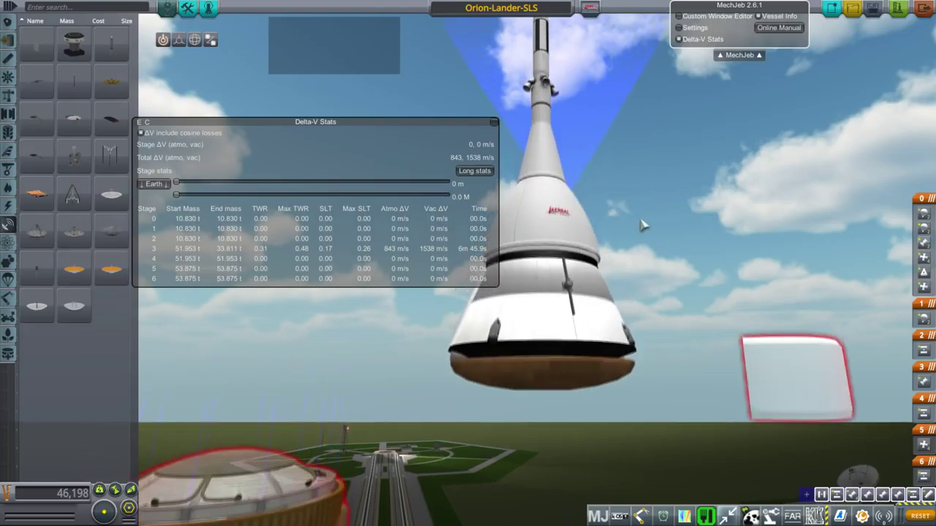
scroll(639, 219, "down", 2)
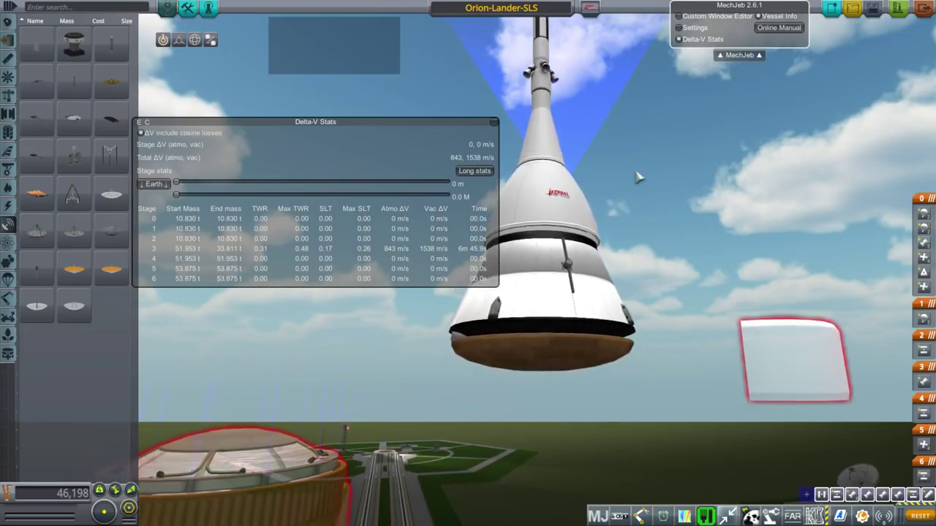
scroll(637, 173, "down", 1)
left_click_drag(636, 172, 663, 193)
scroll(663, 198, "up", 1)
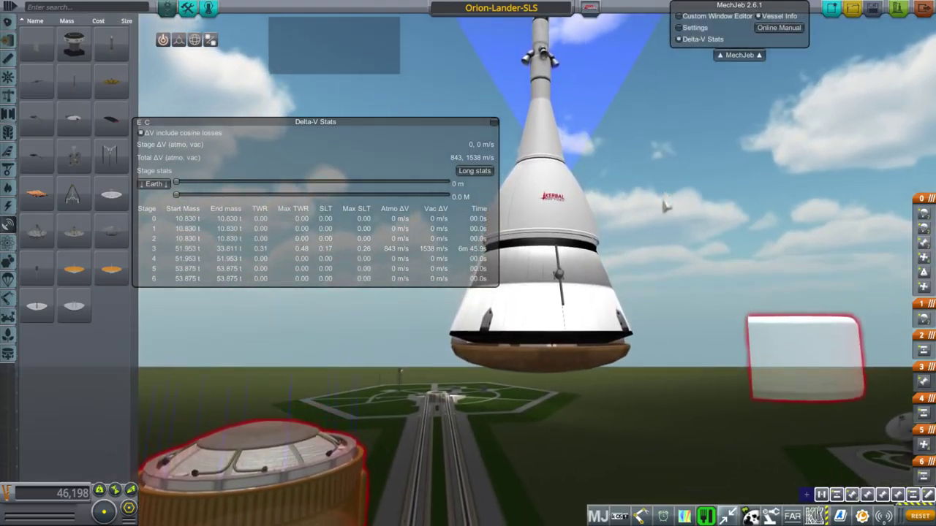
Detach the escape tower from the capsule, set it aside, and check the remaining craft's statistics in the Engineer's Report.
left_click(541, 146)
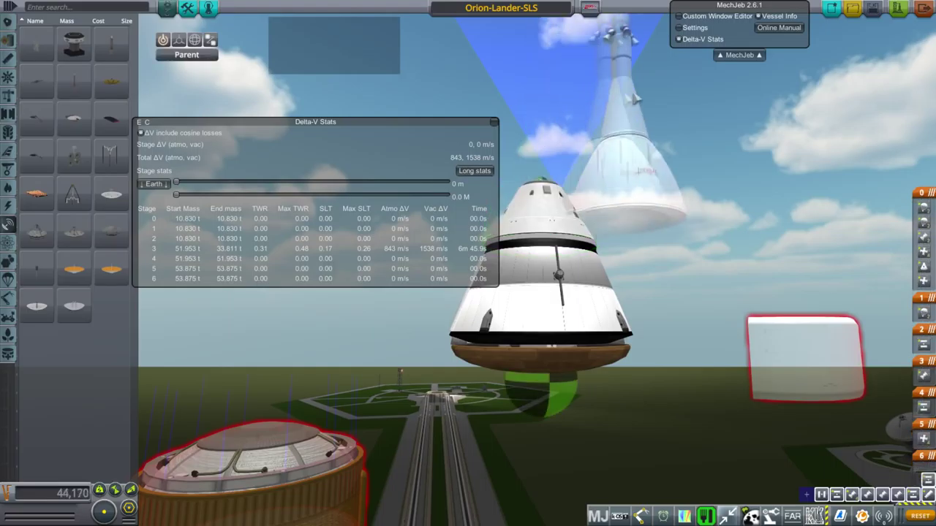
left_click_drag(688, 209, 675, 250)
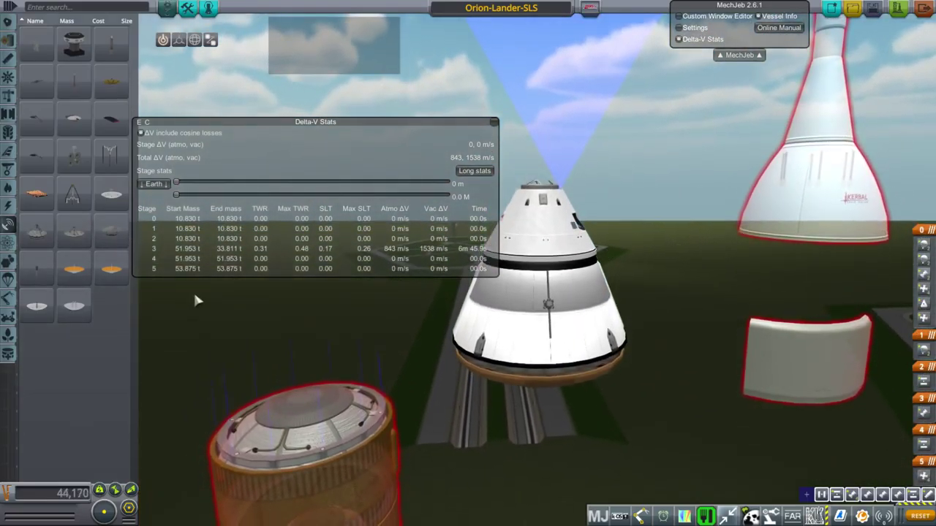
left_click_drag(380, 352, 395, 307)
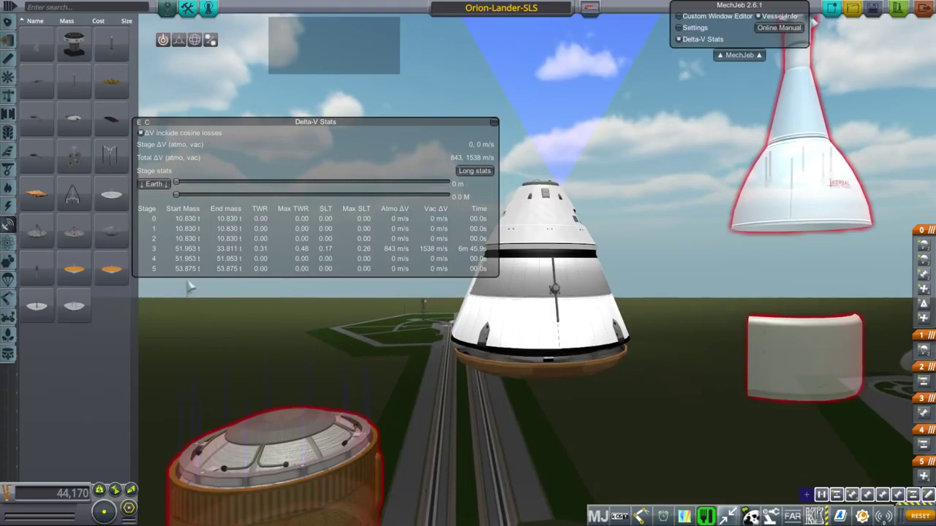
scroll(504, 373, "down", 2)
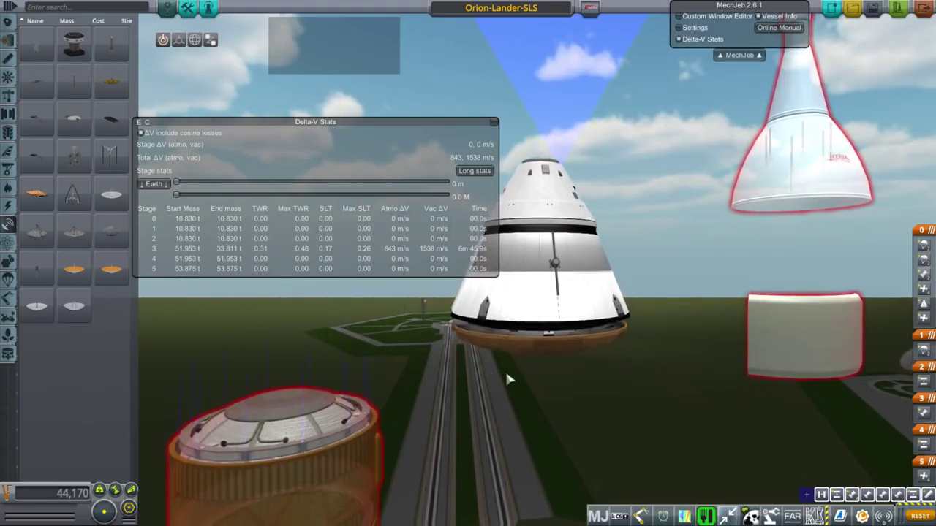
left_click_drag(505, 373, 660, 368)
scroll(540, 378, "up", 3)
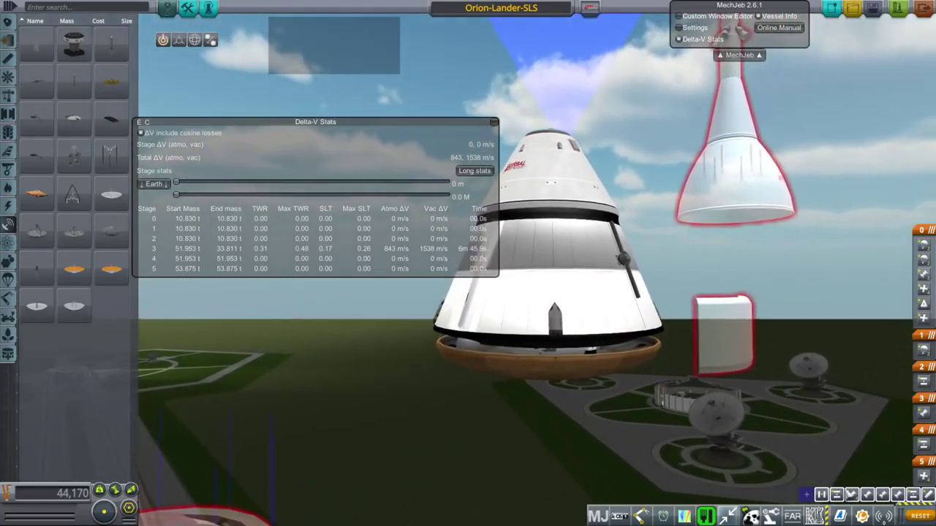
mouse_move(868, 515)
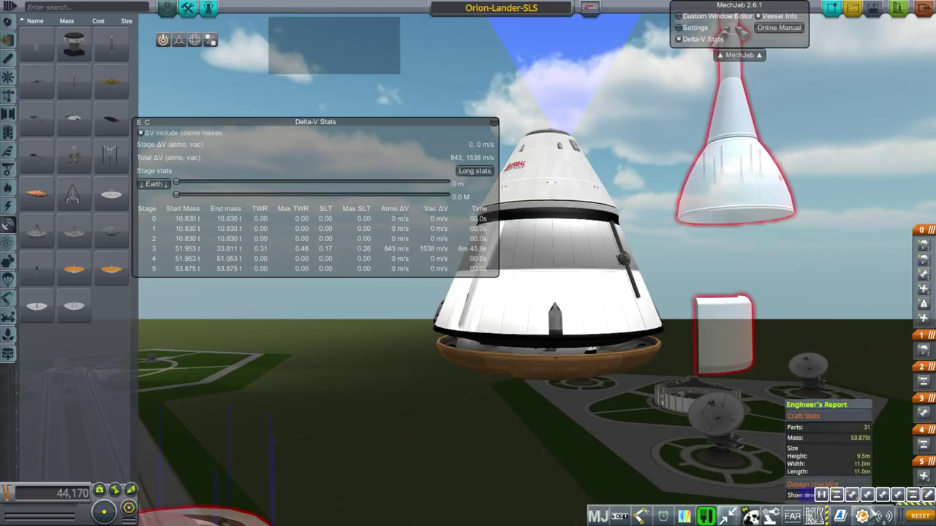
left_click_drag(593, 408, 543, 426)
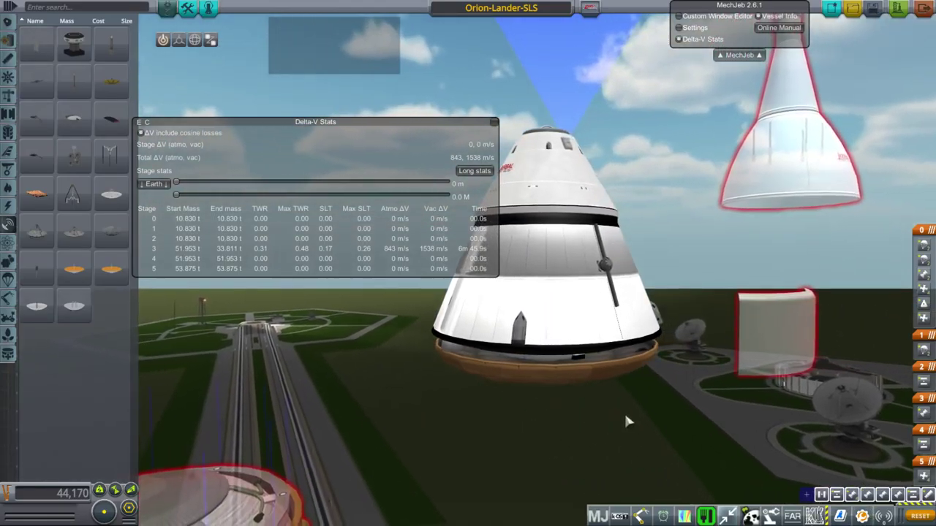
Show the options of an MK1 RCS Pod on the service module's rim and examine the pod from several angles.
right_click(521, 336)
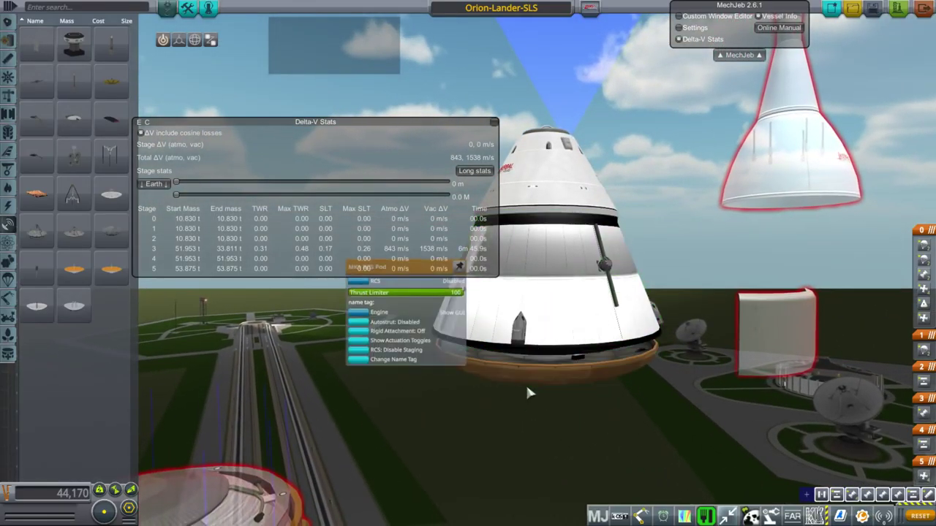
left_click_drag(527, 389, 559, 374)
right_click(547, 332)
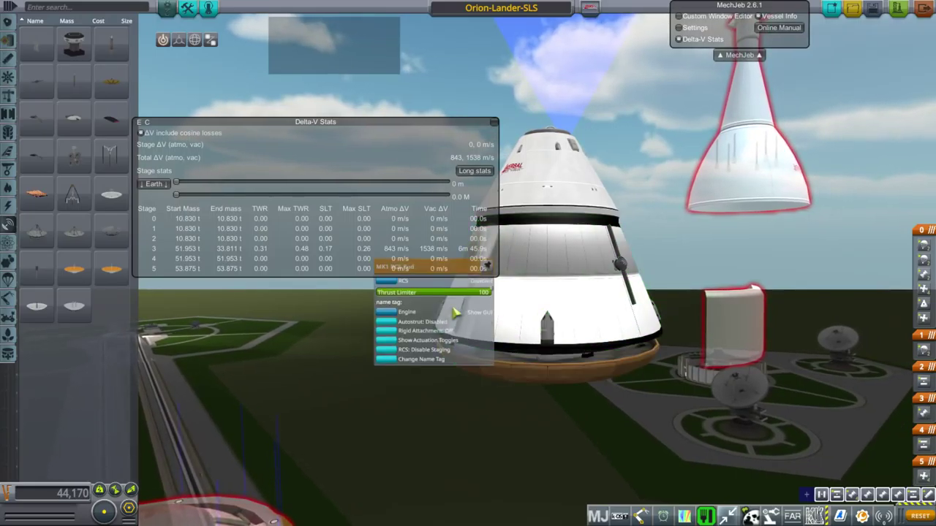
left_click_drag(455, 313, 328, 347)
left_click_drag(594, 396, 637, 391)
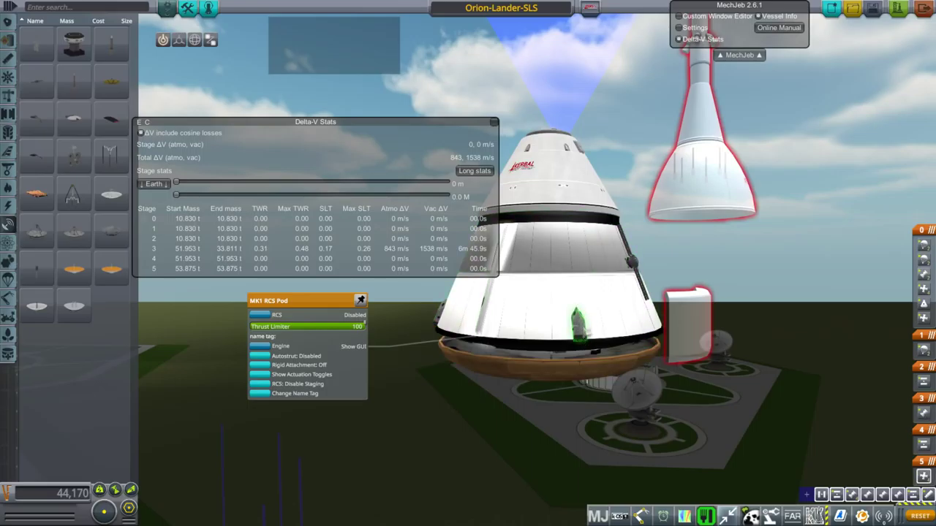
left_click_drag(613, 356, 649, 353)
scroll(649, 353, "up", 1)
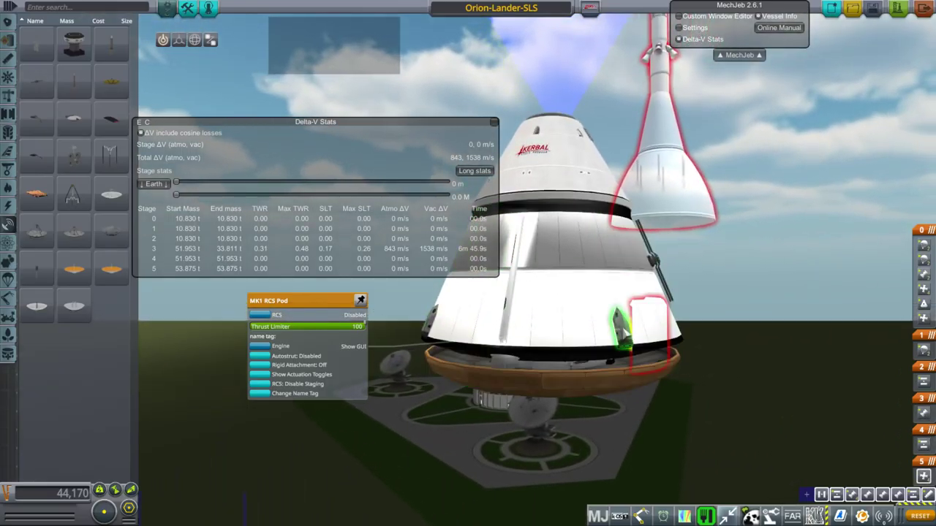
Examine the heat shield covering the module's underside from below and read its scale and ablator settings.
left_click_drag(680, 390, 520, 340)
left_click_drag(569, 380, 558, 355)
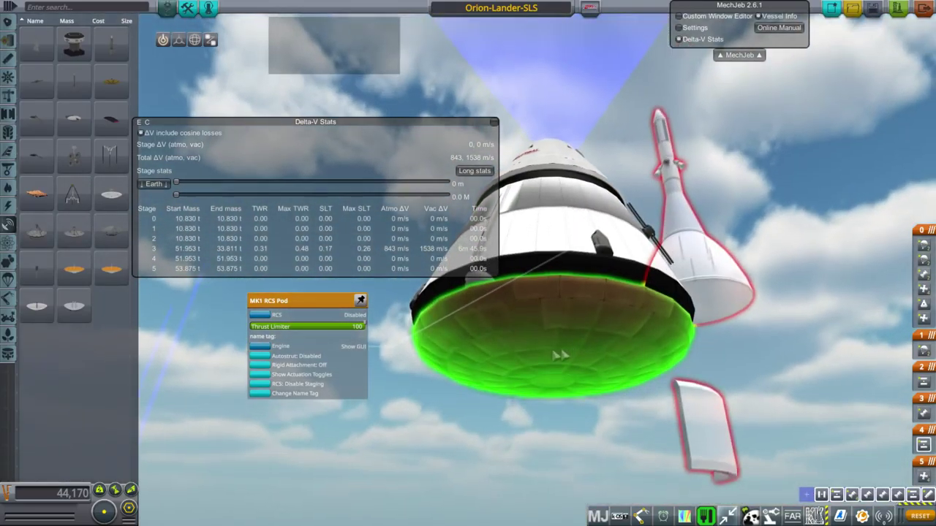
mouse_move(586, 285)
left_mouse_down()
mouse_move(562, 274)
mouse_move(583, 303)
left_mouse_up()
right_click(538, 354)
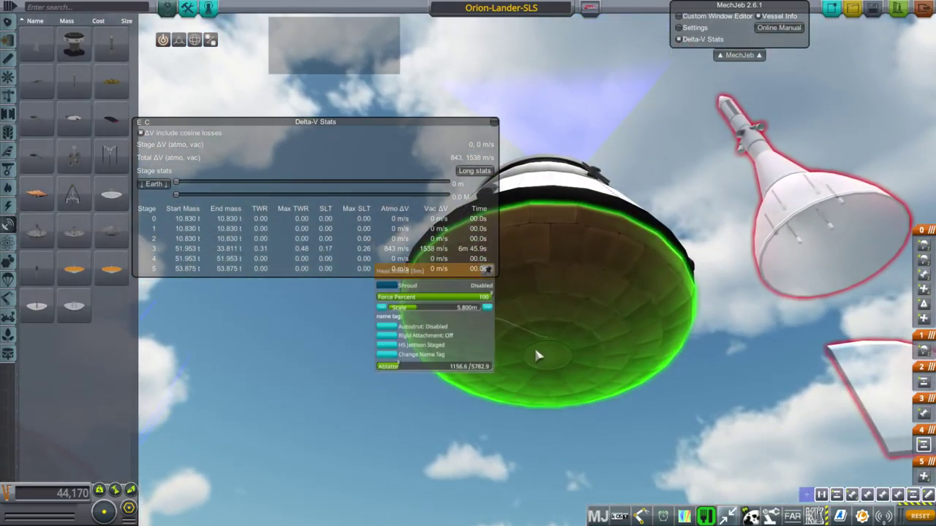
left_click_drag(576, 301, 716, 355)
left_click(716, 355)
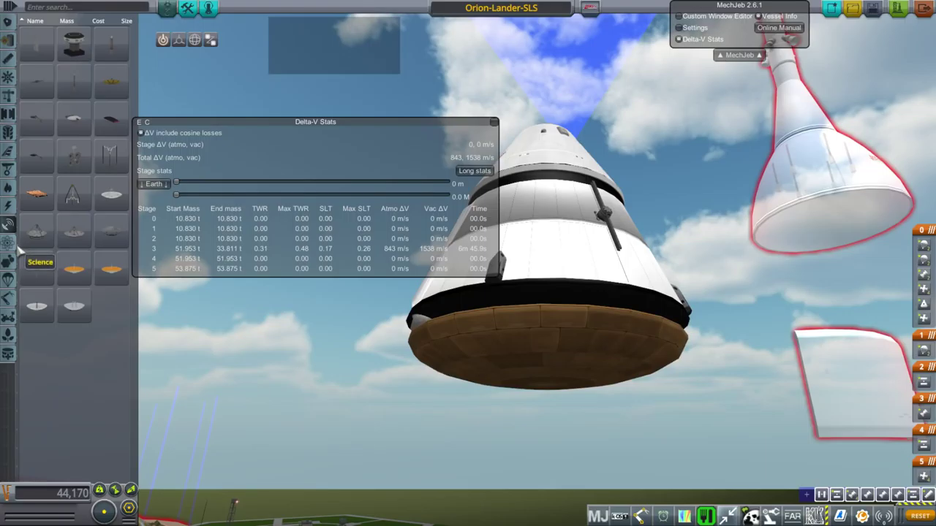
Replace the large heat shield with the non RO - Heat Shield (10m) beneath the enclosed payload and show its options.
left_click(9, 188)
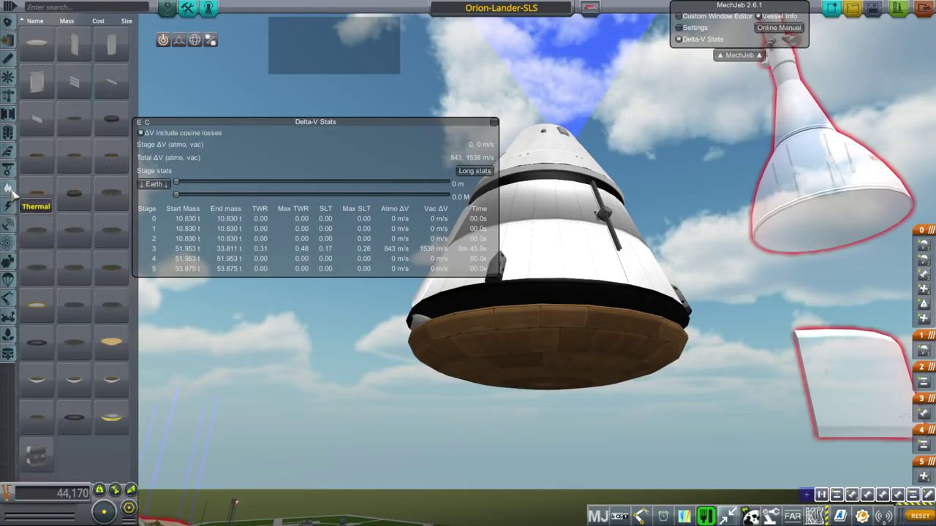
left_click(512, 384)
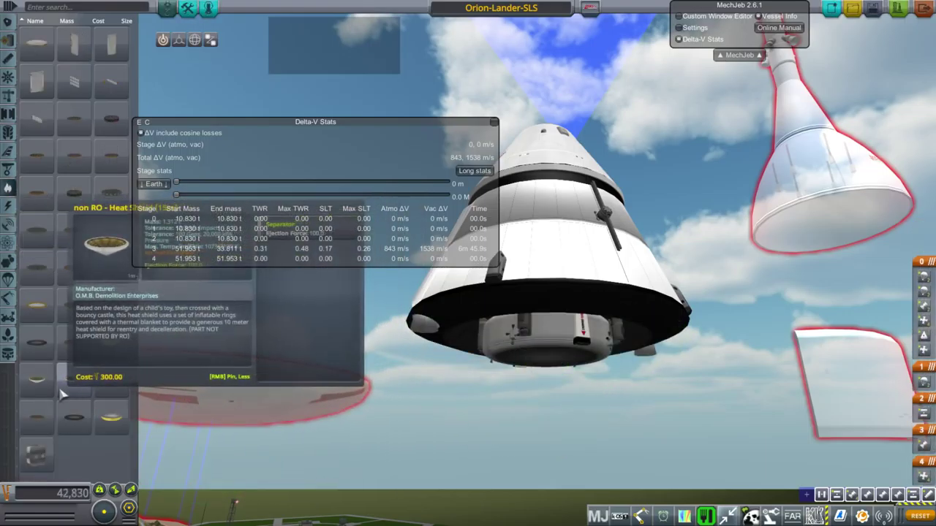
left_click(34, 391)
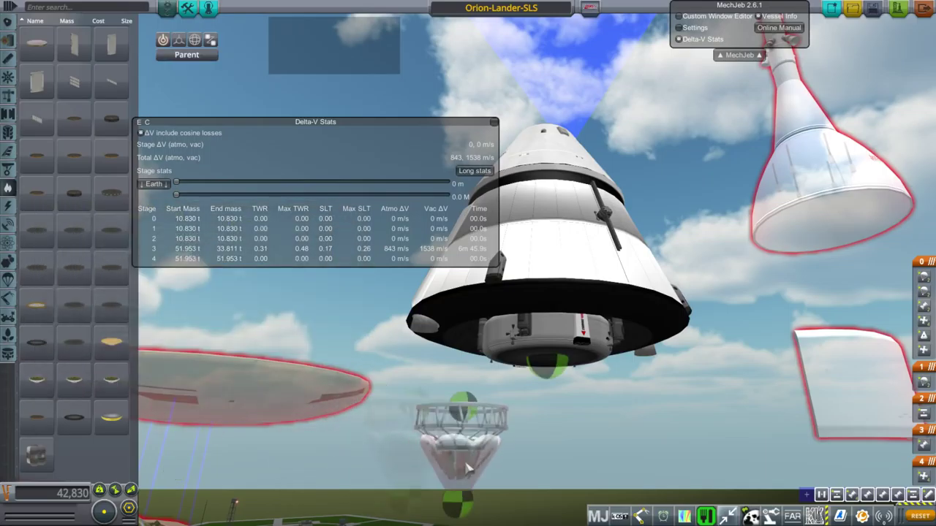
left_click(554, 413)
right_click(553, 413)
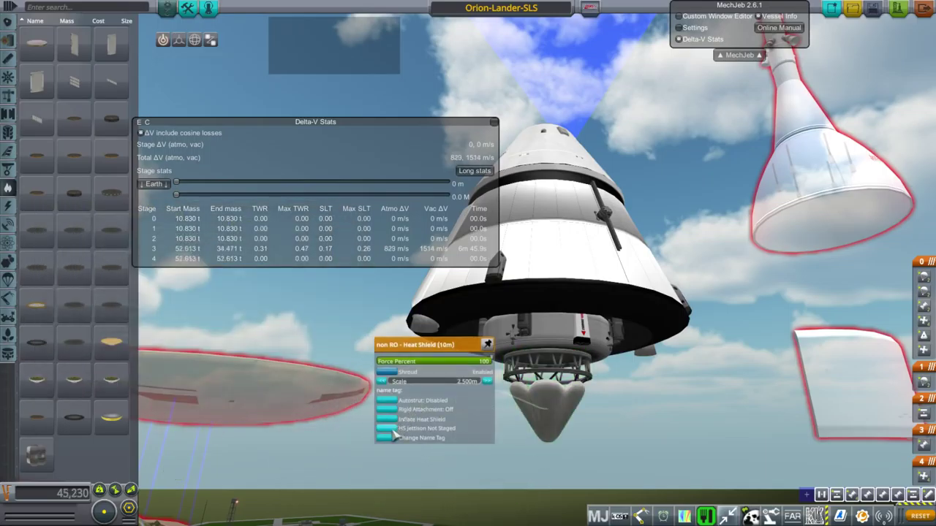
Inflate the 10 m heat shield, inspect its fit against the service module, and deflate it again.
left_click(390, 422)
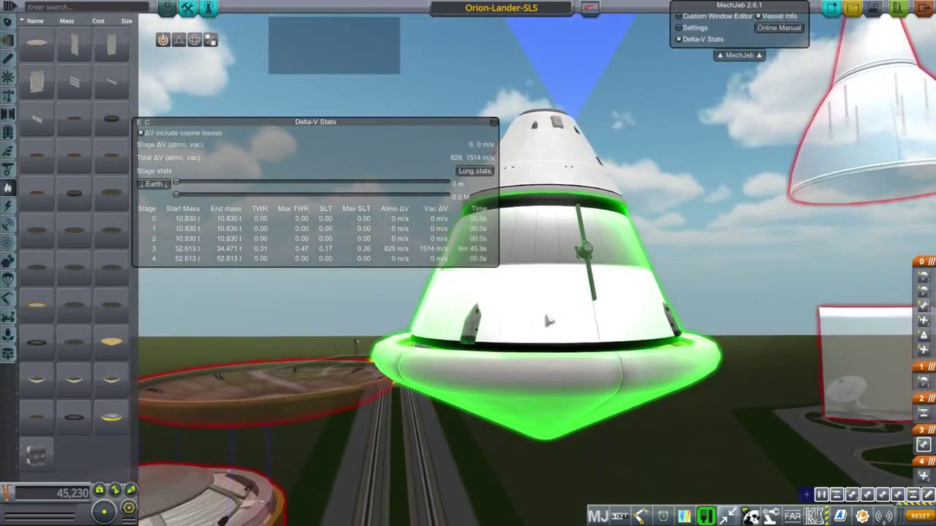
right_click(538, 337)
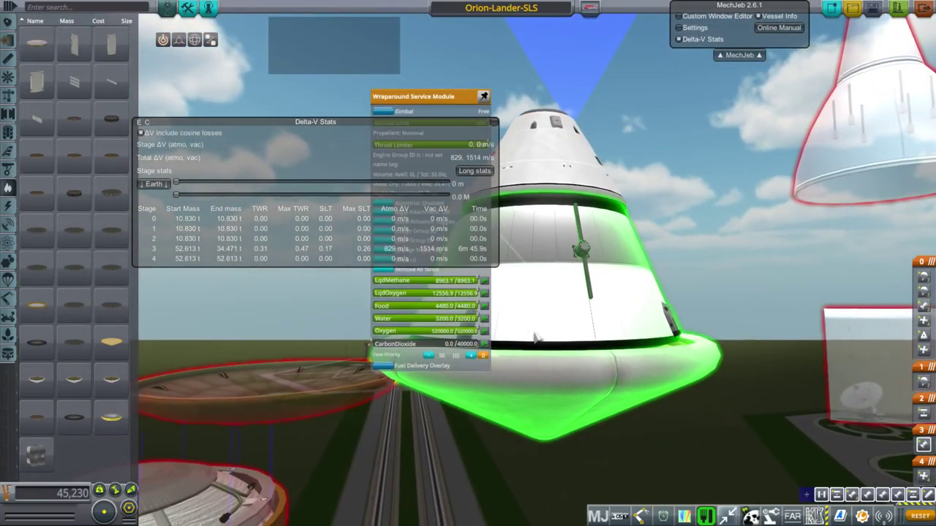
right_click(542, 386)
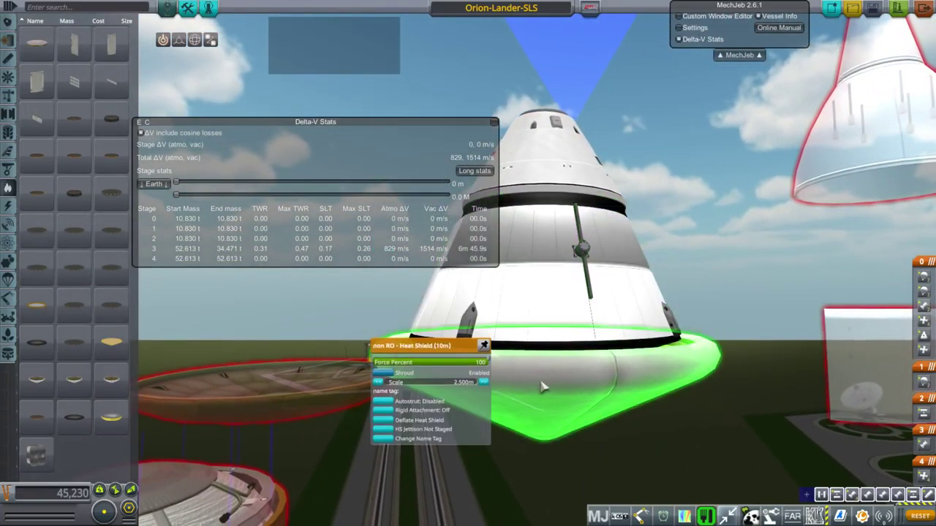
left_click(387, 425)
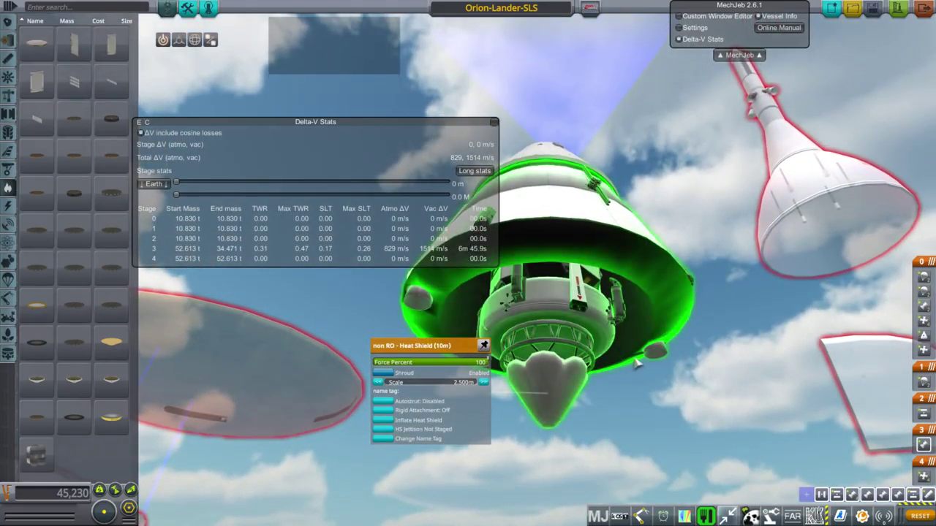
left_click(762, 355)
left_click_drag(763, 356, 685, 358)
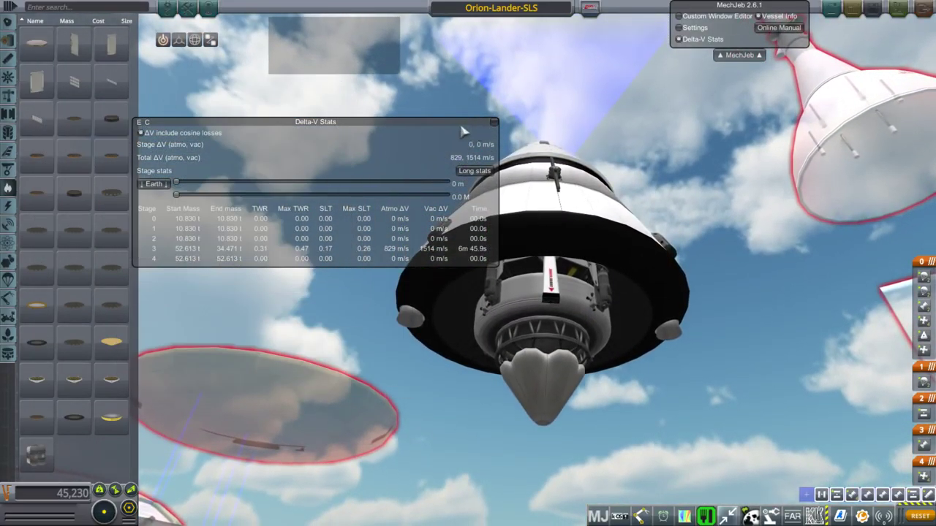
Locate the Wraparound Service Module among the engine parts and read its engine, propellant and cost details.
left_click_drag(461, 128, 529, 46)
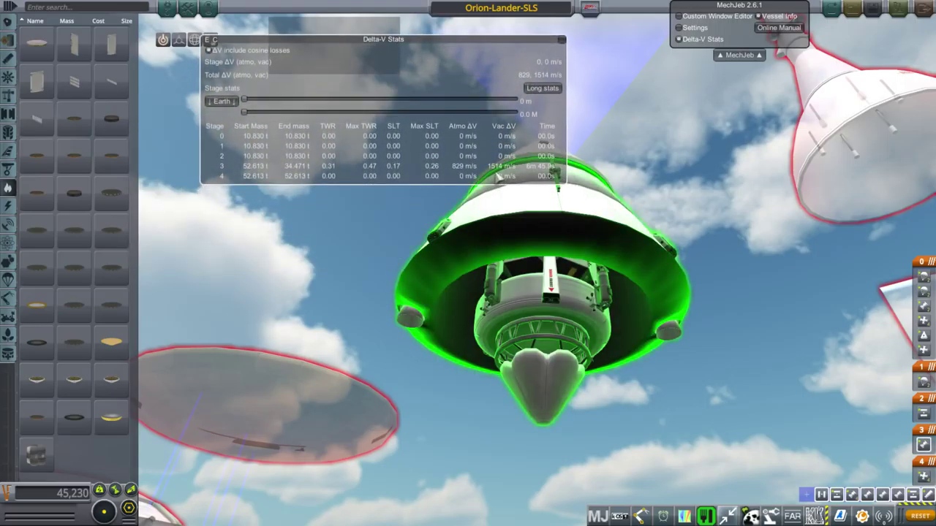
left_click(9, 42)
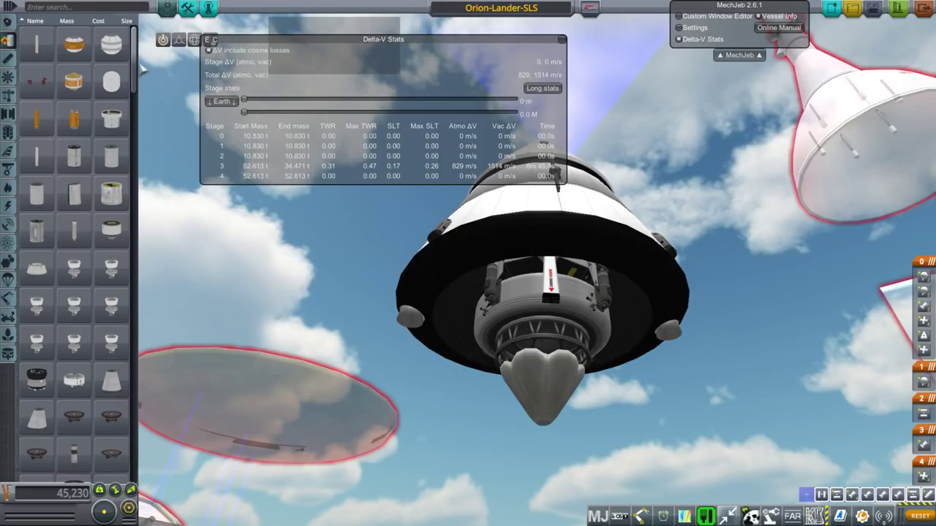
left_click(9, 59)
left_click_drag(134, 58, 133, 507)
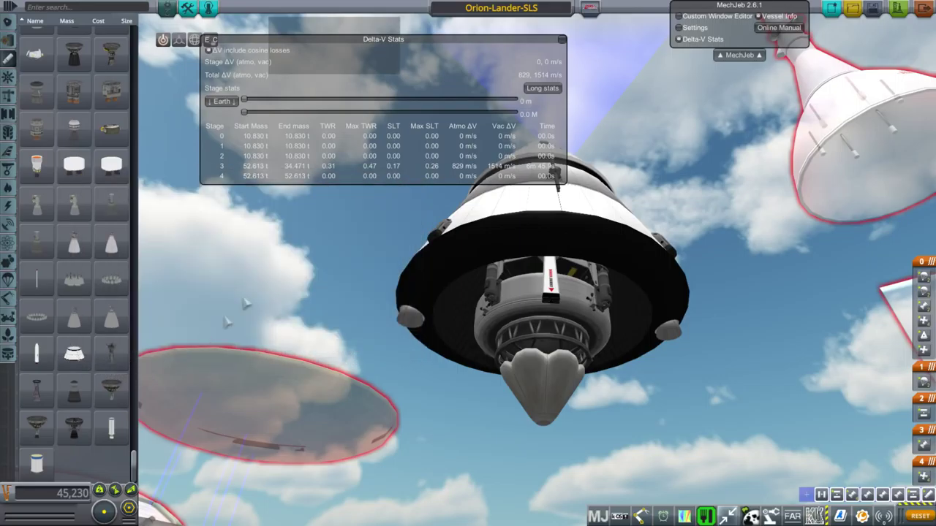
mouse_move(52, 359)
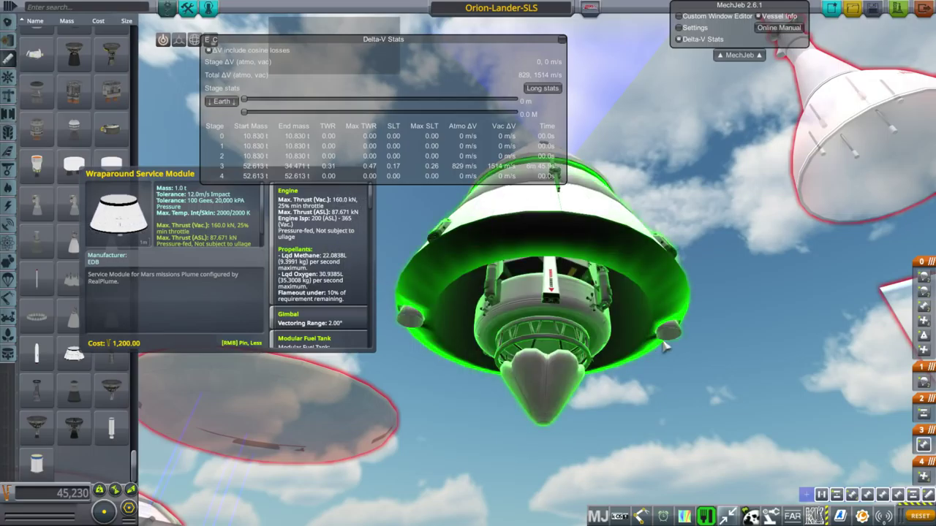
left_click_drag(744, 313, 714, 366)
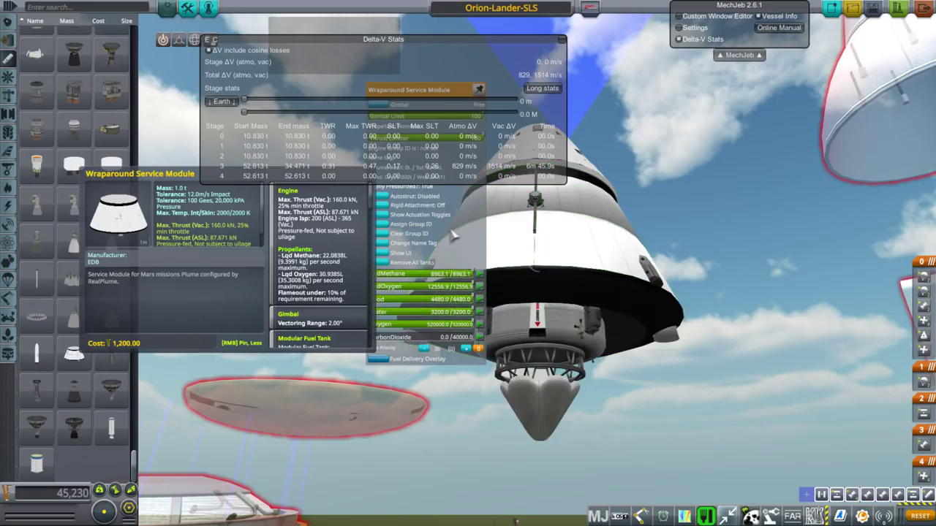
Compare the attached Wraparound Service Module's tank volume and resources with the Modular Fuel Tank details in its part description.
right_click(534, 292)
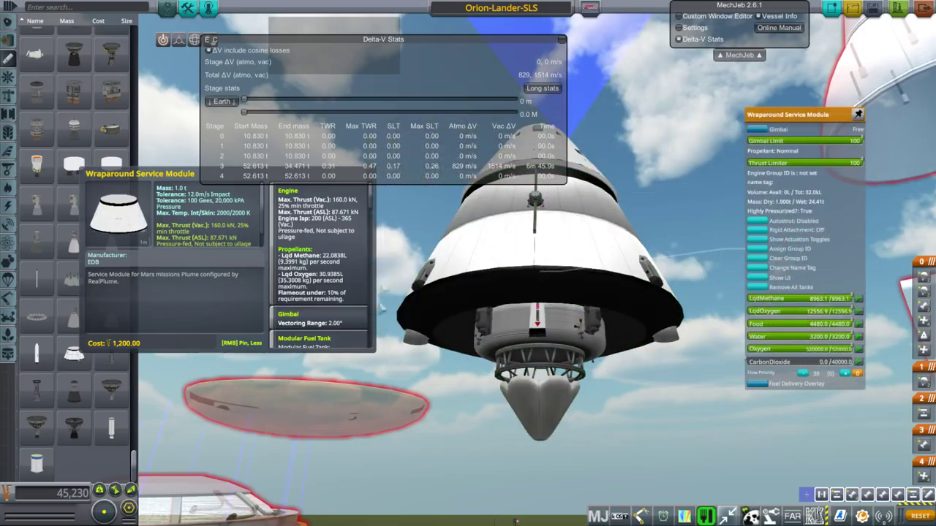
left_click_drag(371, 206, 371, 228)
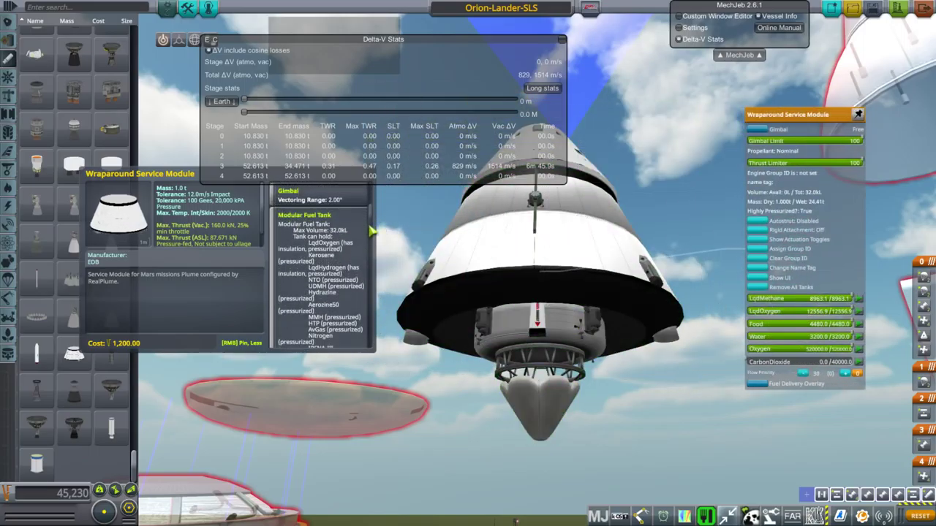
scroll(663, 411, "up", 1)
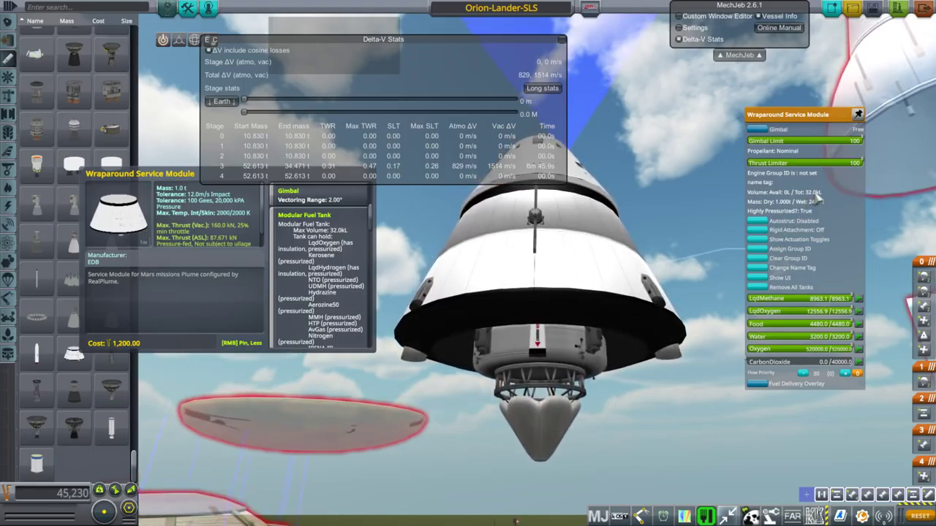
left_click_drag(701, 444, 707, 479)
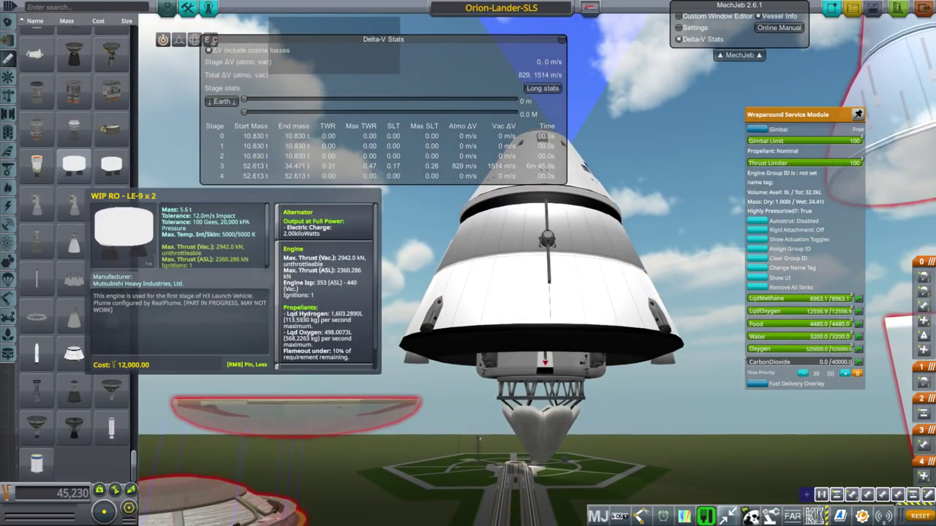
Attach a procedural tank to the outside of the service module and open its options.
left_click(9, 44)
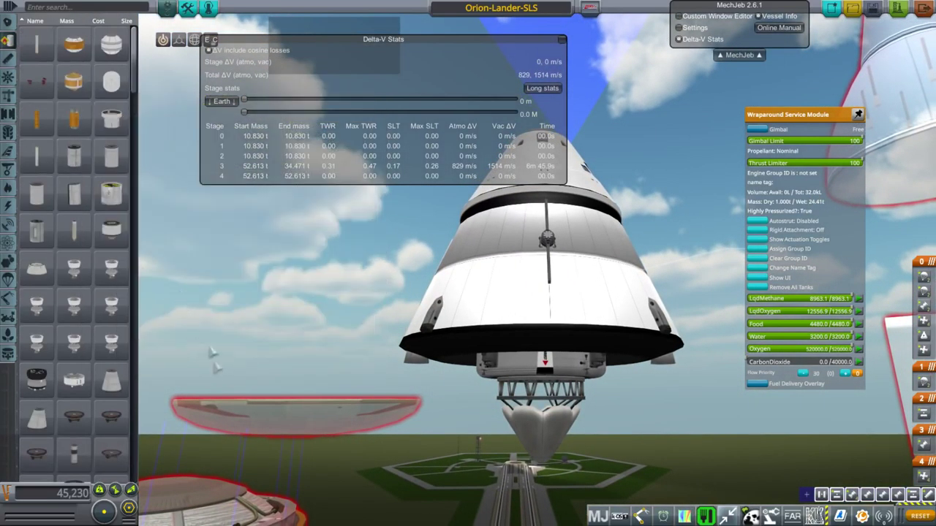
left_click_drag(155, 120, 146, 468)
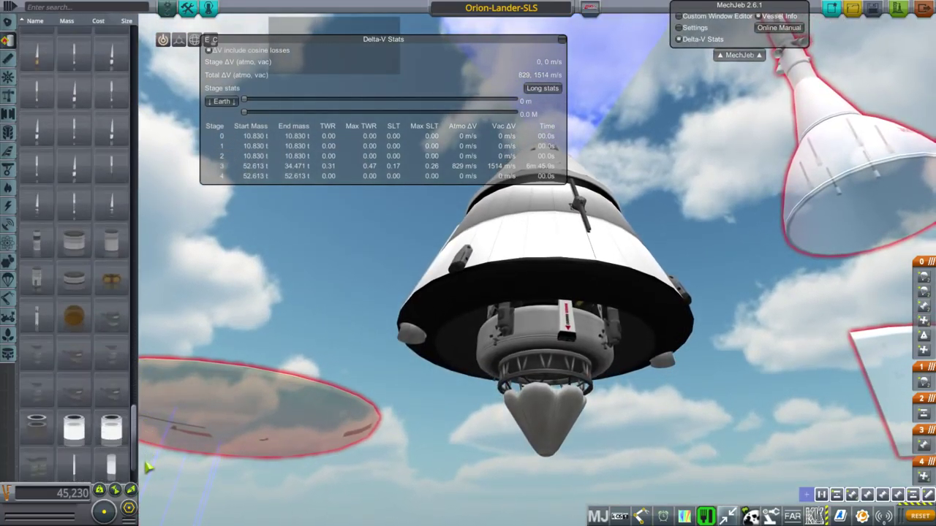
left_click(102, 433)
left_click_drag(359, 447, 373, 504)
left_click(520, 322)
right_click(519, 322)
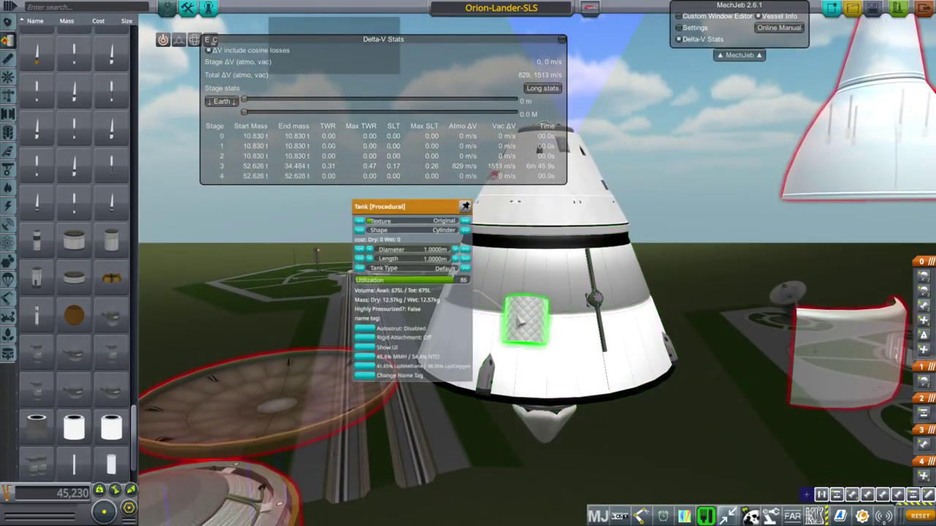
Shape the procedural tank as a fillet cylinder with a 1 m fillet and a length of 3.6 m.
left_click(434, 231)
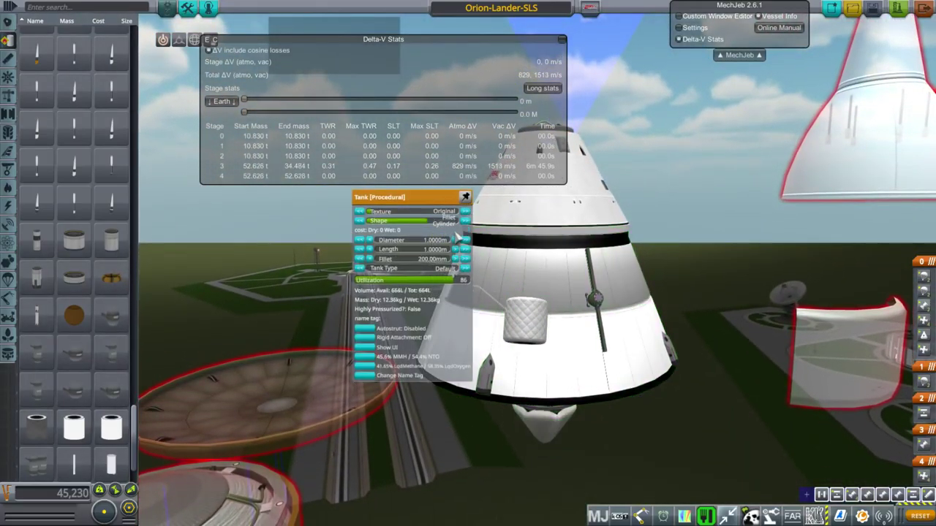
left_click(465, 261)
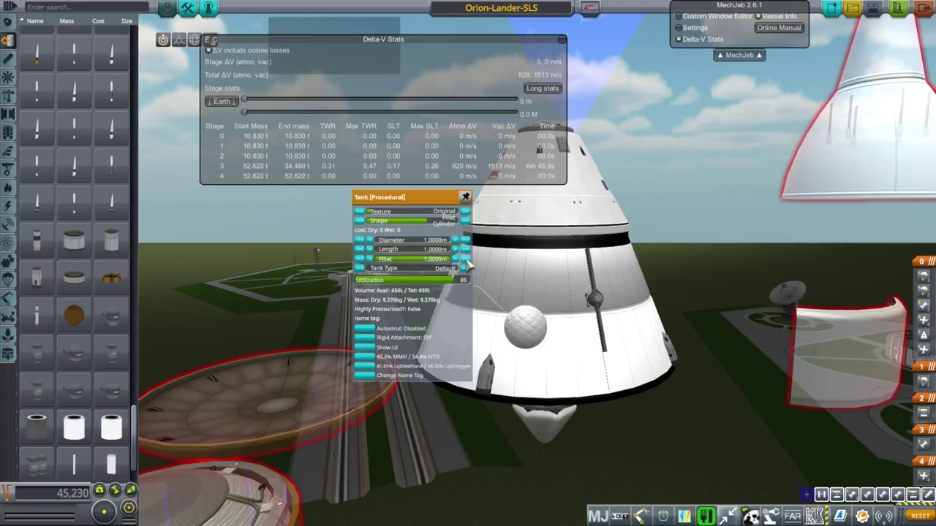
left_click(465, 250)
left_click(465, 249)
left_click(465, 250)
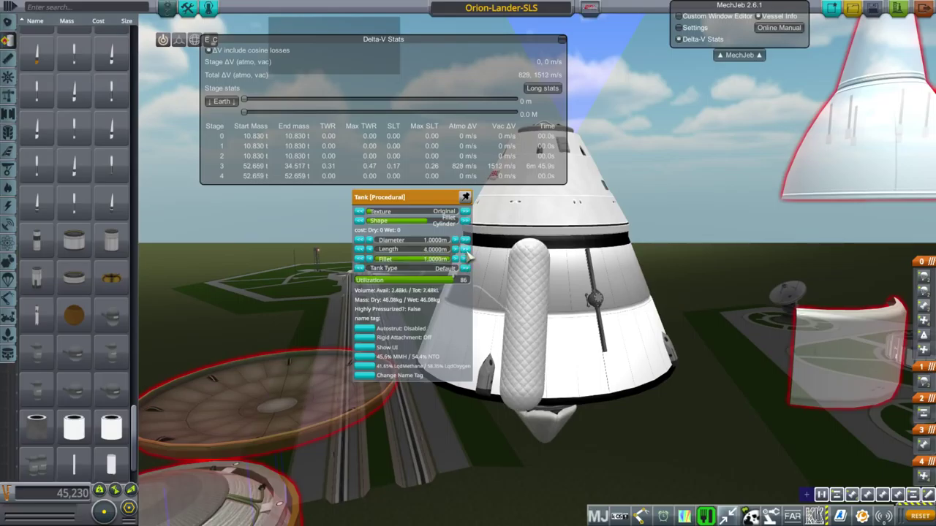
left_click_drag(698, 323, 451, 256)
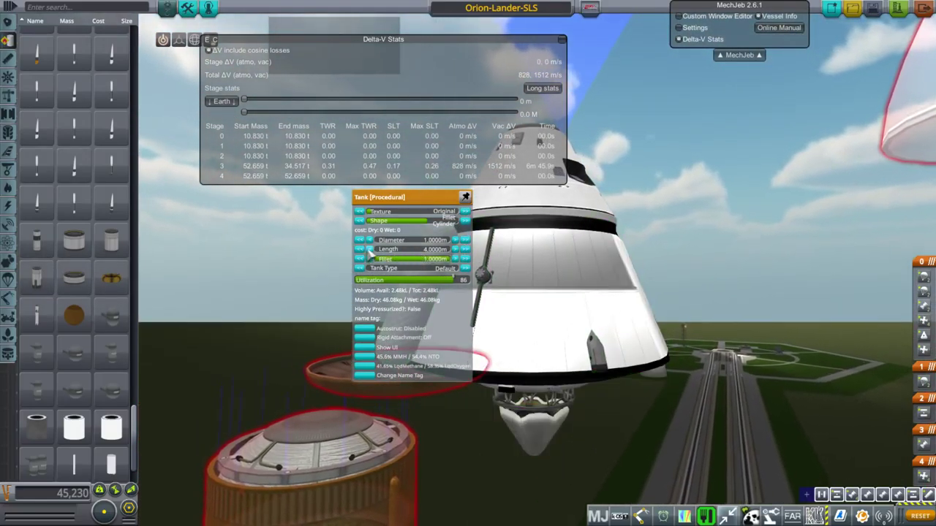
left_click(720, 305)
left_click_drag(723, 305, 841, 365)
Attach two sets of the filleted tank around the service module in radial symmetry, the second a duplicate of the first.
left_click_drag(526, 350, 574, 358)
left_click(534, 347)
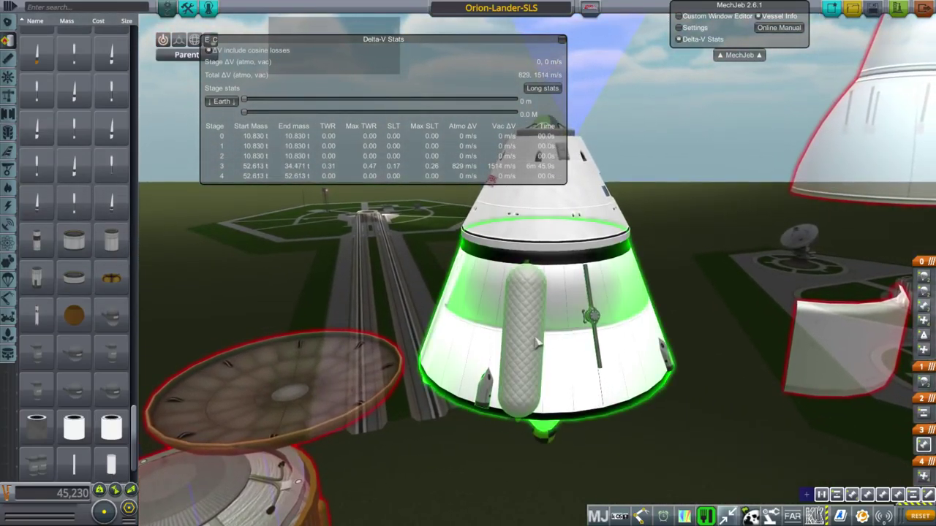
key("x")
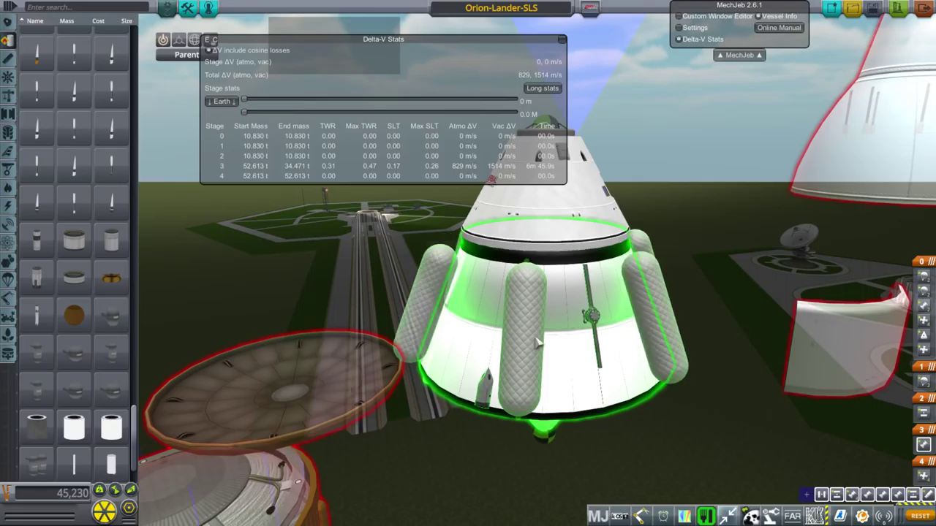
key("x")
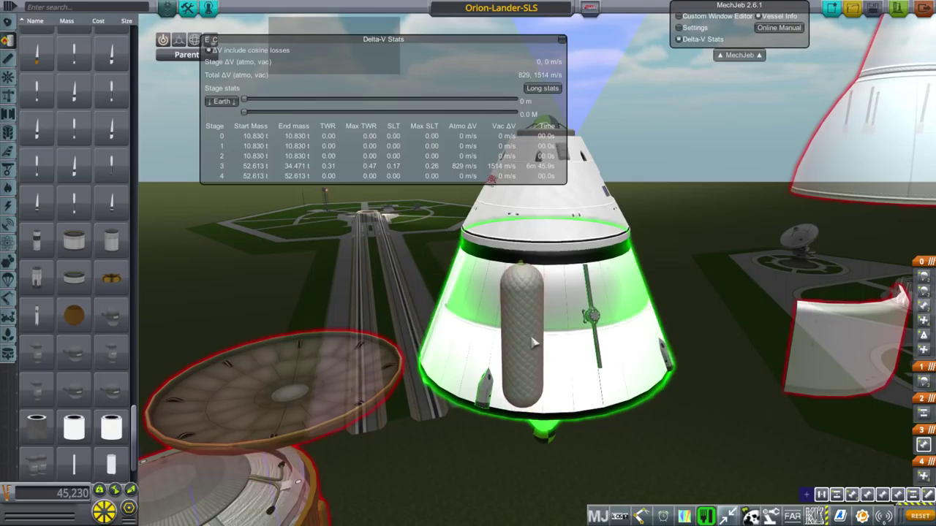
left_click(539, 348)
left_click(537, 348, "alt")
left_click(465, 334)
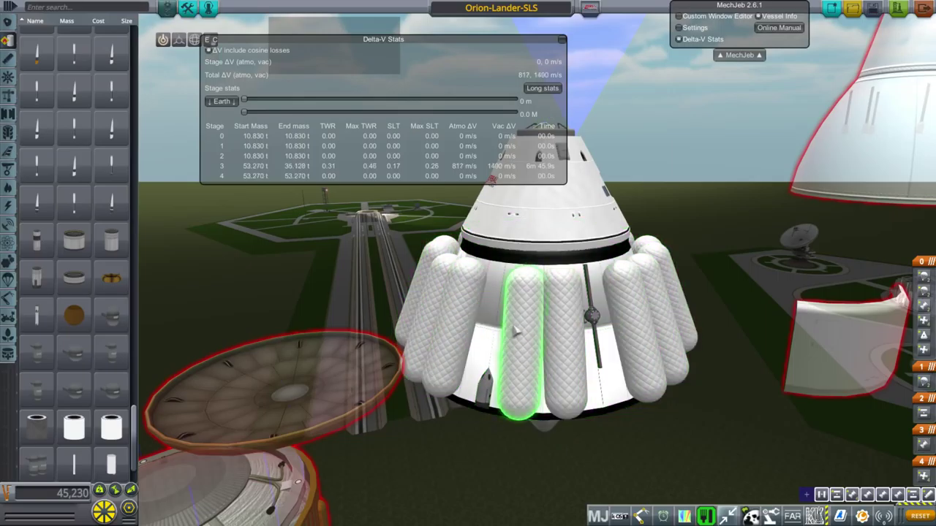
Compare a single tank's volume with the service module's volume and inspect the ring of tanks from above and below.
right_click(504, 334)
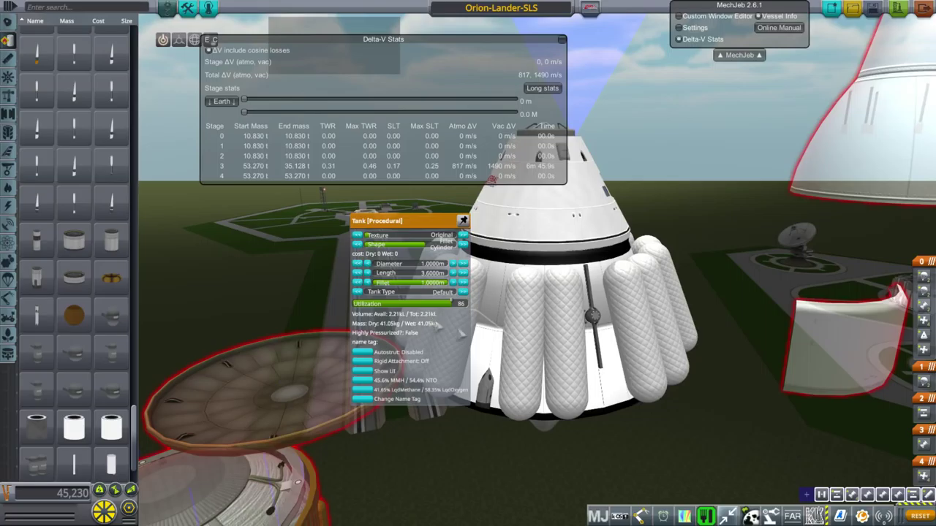
left_click_drag(636, 358, 676, 428)
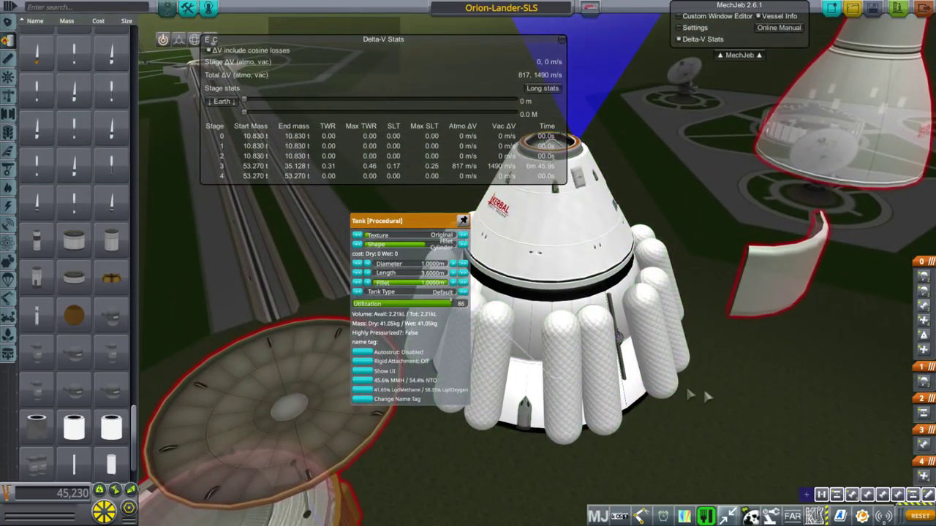
left_click_drag(736, 436, 596, 269)
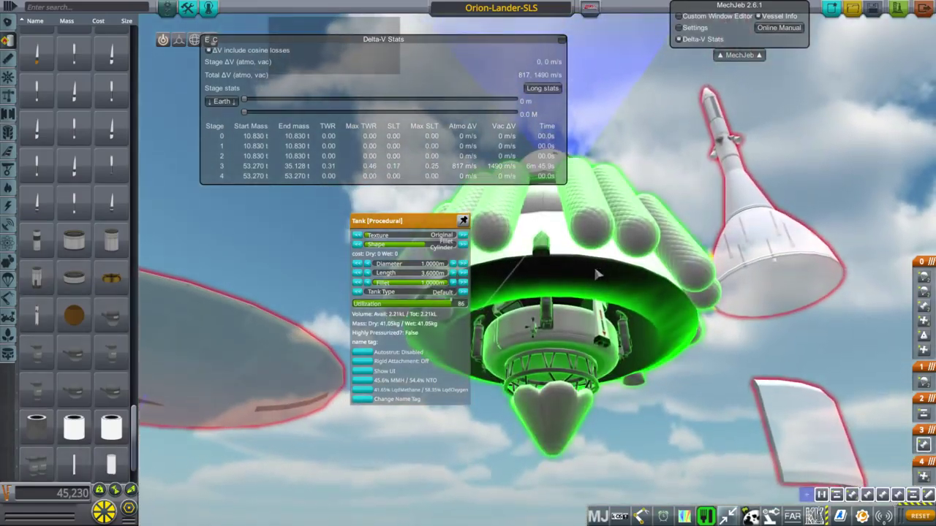
right_click(595, 269)
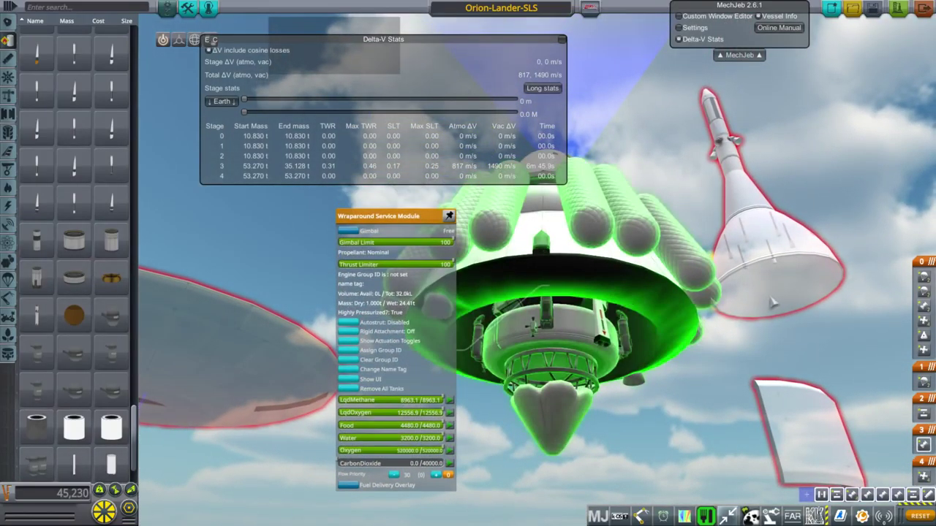
left_click_drag(779, 352, 705, 416)
left_click_drag(585, 281, 670, 448)
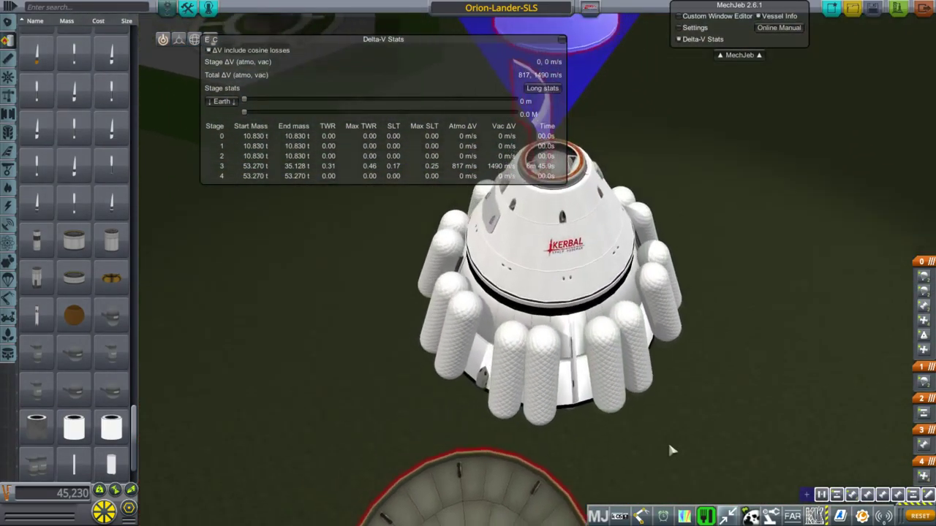
Delete both symmetric sets of procedural tanks from the service module.
left_click_drag(639, 371, 595, 388)
left_click(595, 387)
key("Delete")
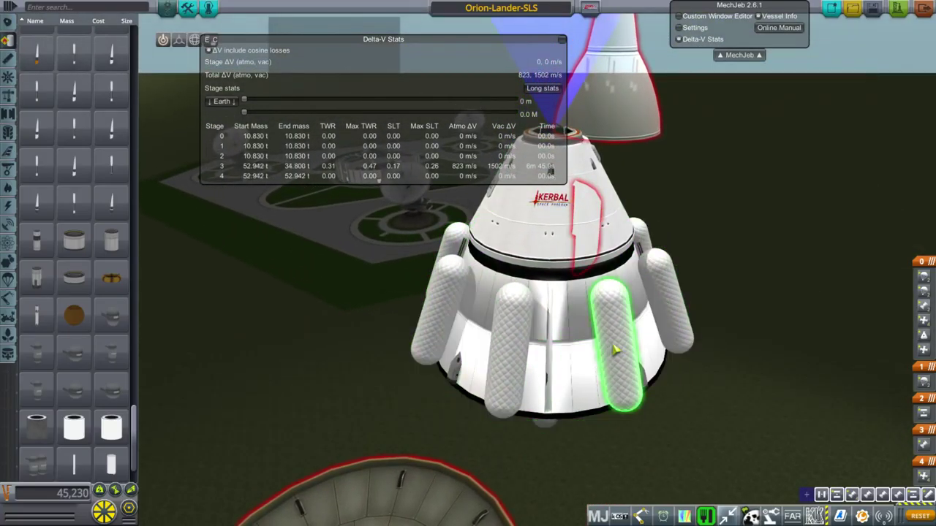
left_click(619, 351)
key("Delete")
Review the Wraparound Service Module's volume, mass and stored resources while inspecting the module from the side and below.
left_click_drag(758, 389, 606, 394)
right_click(598, 302)
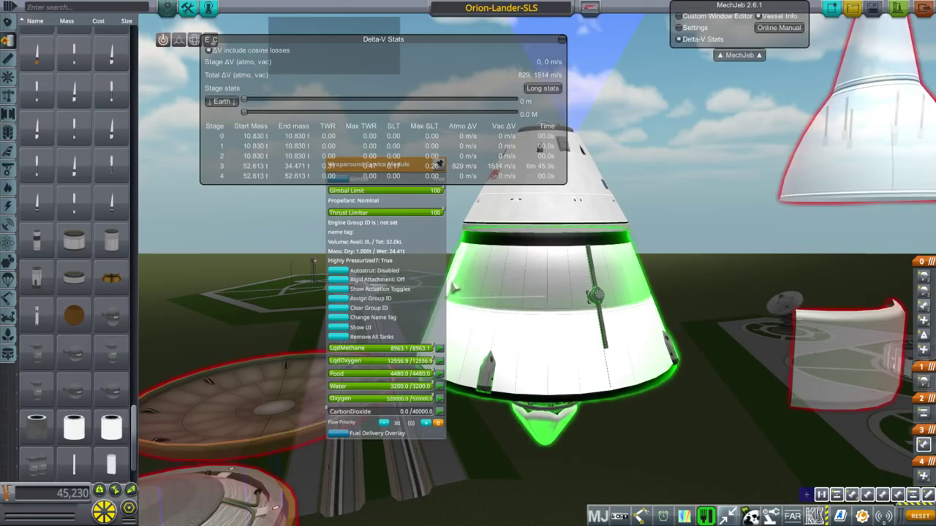
left_click(686, 447)
left_click_drag(686, 457, 673, 336)
right_click(525, 307)
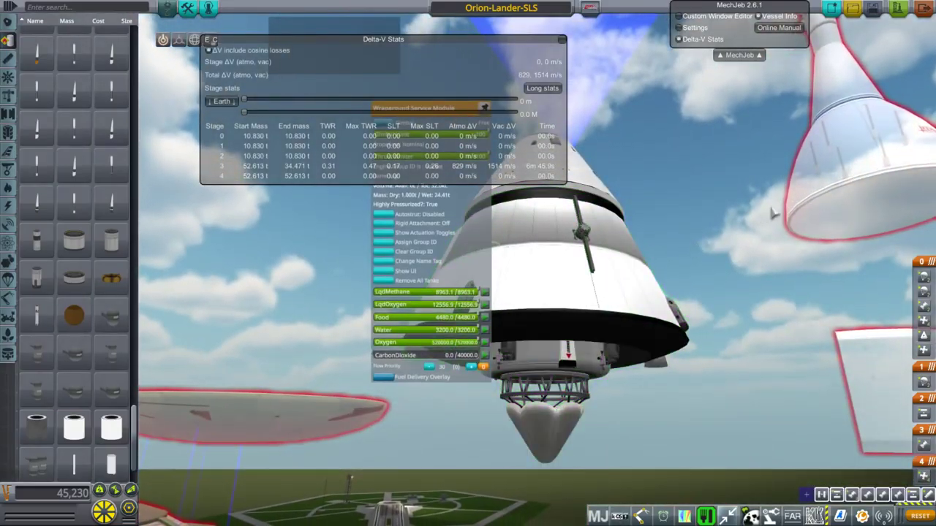
left_click_drag(532, 146, 543, 233)
left_click_drag(457, 199, 234, 331)
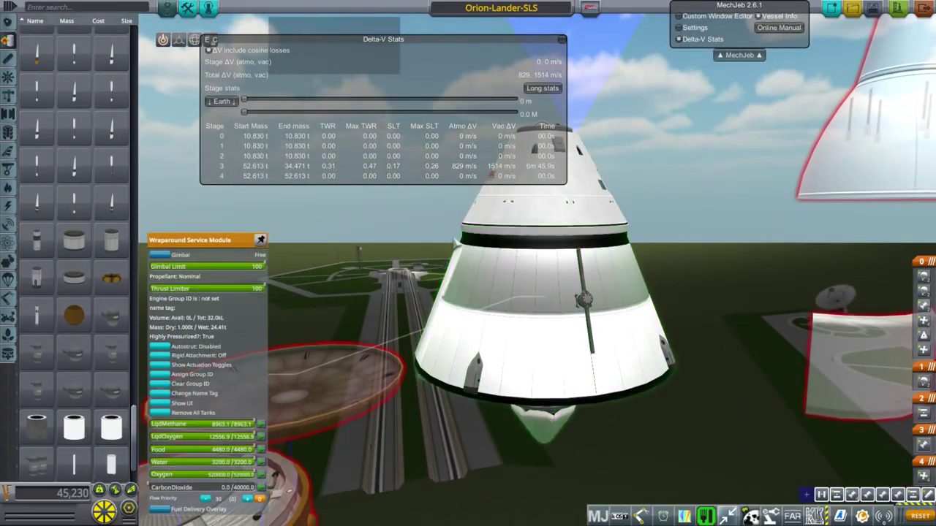
left_click_drag(617, 420, 647, 345)
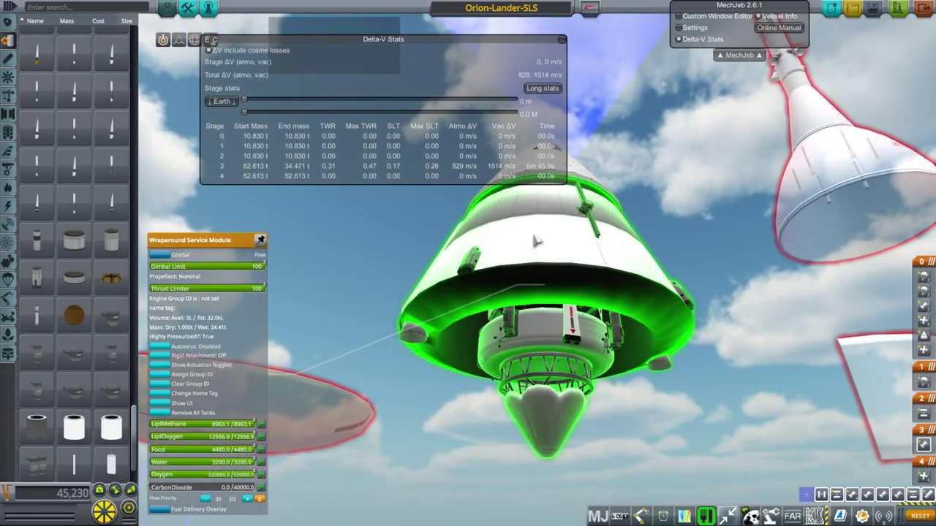
left_click_drag(598, 247, 593, 390)
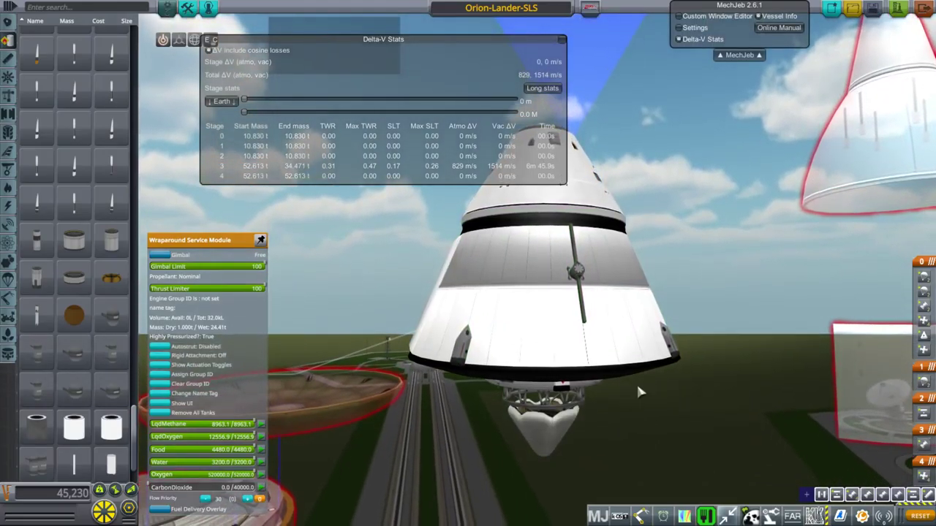
left_click_drag(688, 376, 676, 414)
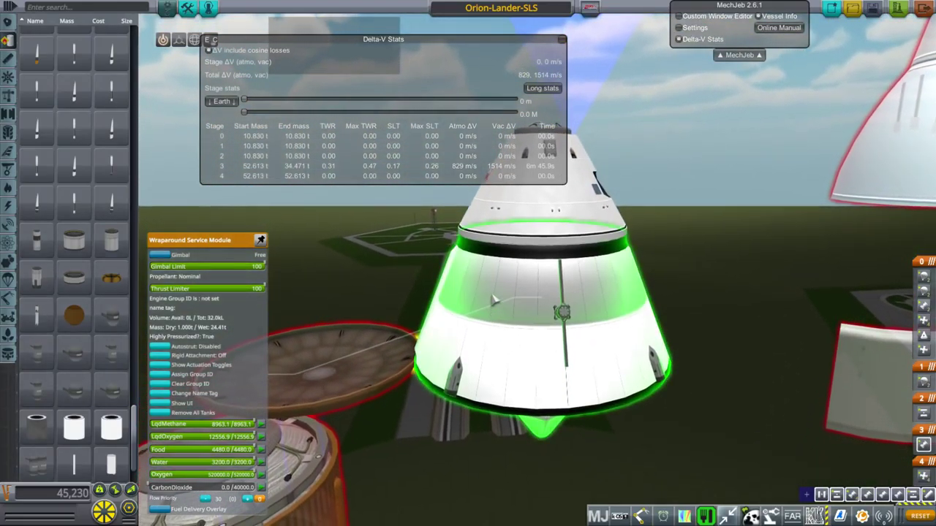
left_click_drag(500, 285, 510, 223)
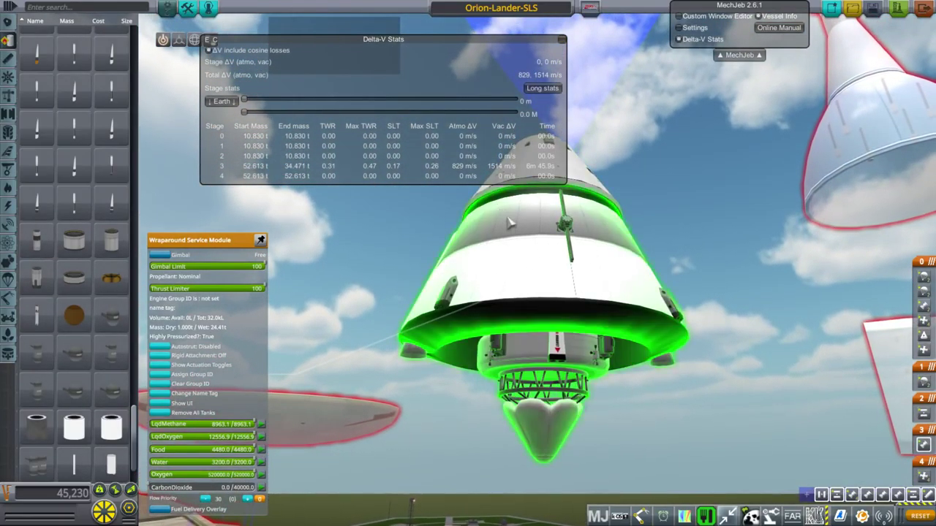
Detach the service module from the crew capsule, read the capsule's options and resources, and reattach the module beneath it.
left_click(510, 224)
left_click(552, 384)
right_click(545, 191)
left_click_drag(559, 250, 561, 273)
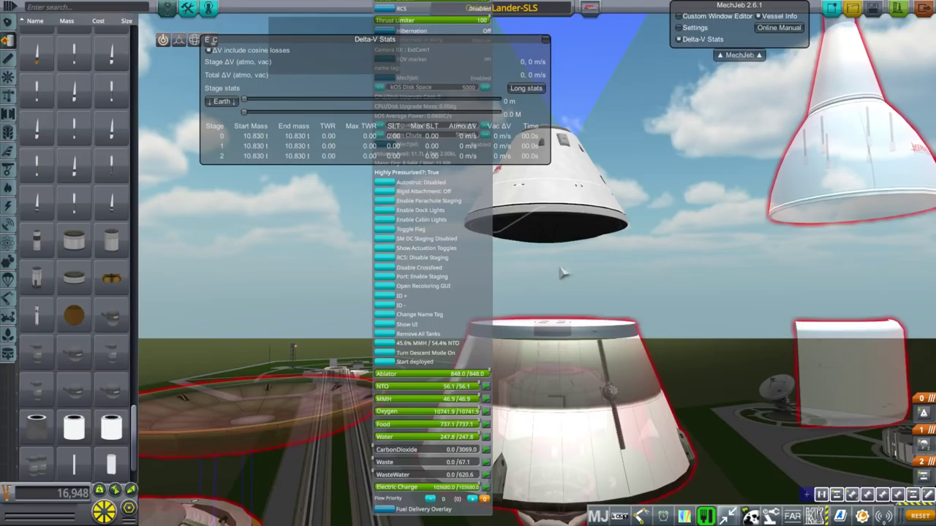
left_click(570, 345)
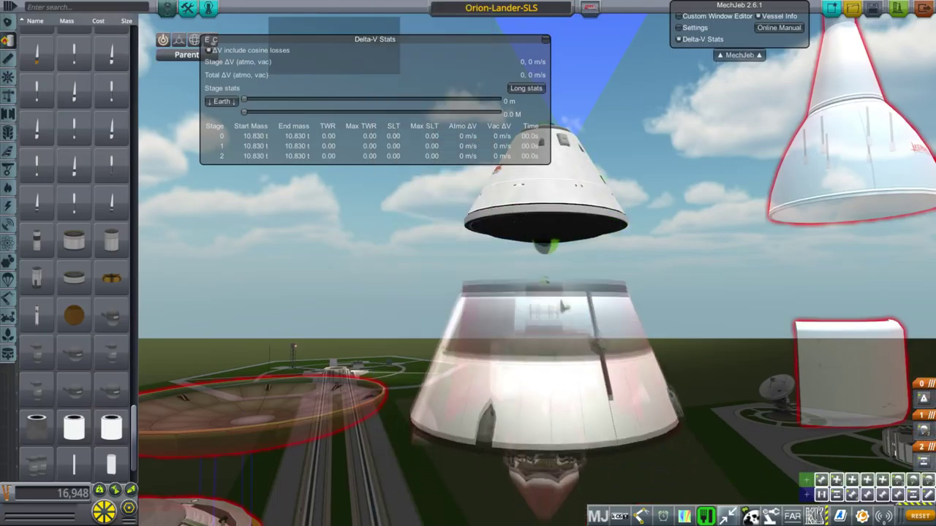
left_click(567, 266)
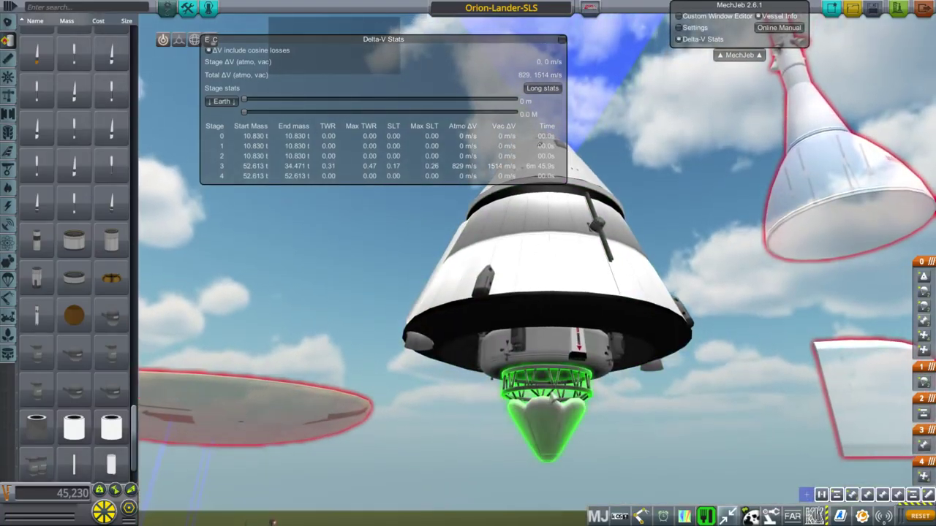
Inflate the non RO - Heat Shield (10m), detach it from the enclosed payload and set it aside from the craft.
right_click(545, 424)
left_click(395, 437)
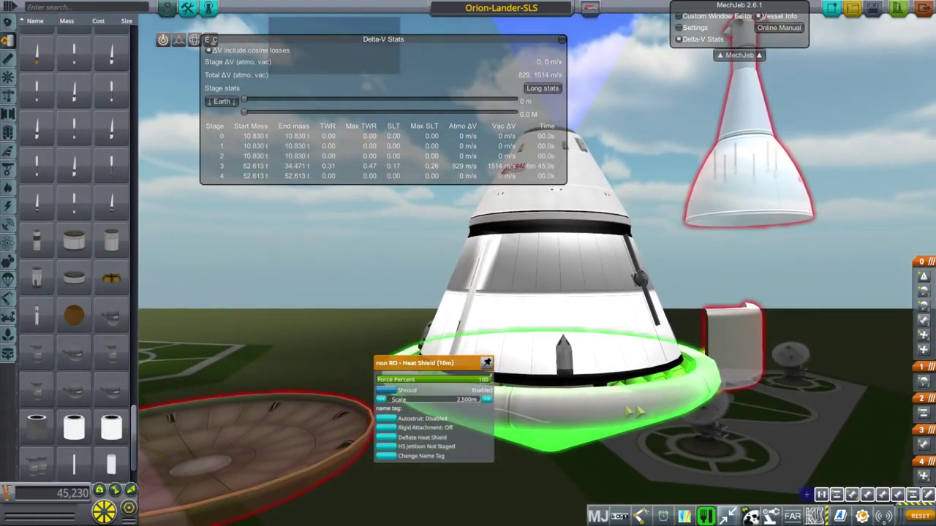
left_click(647, 418)
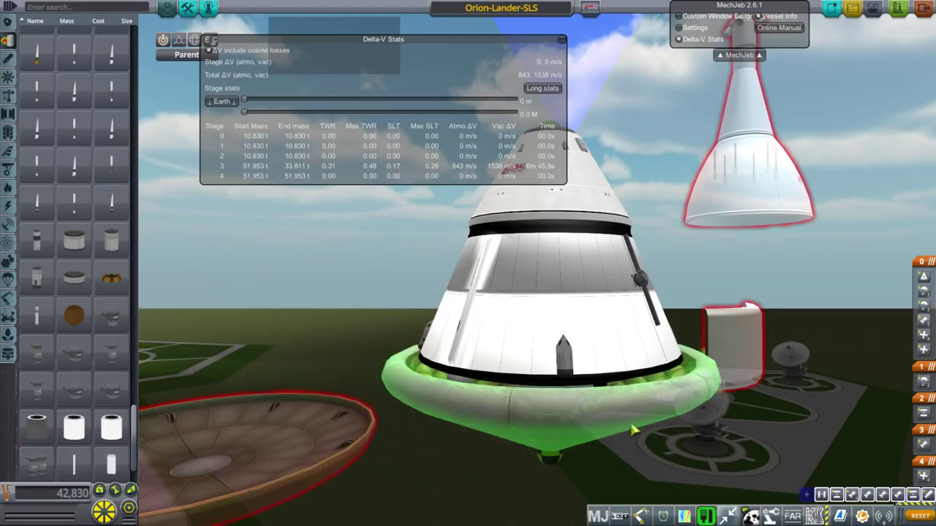
left_click(634, 429)
left_click(613, 378)
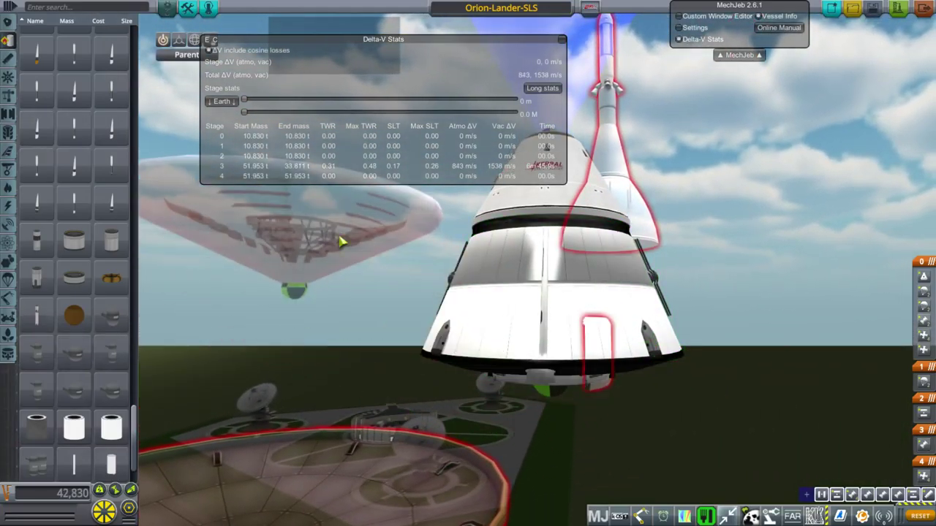
left_click(339, 240)
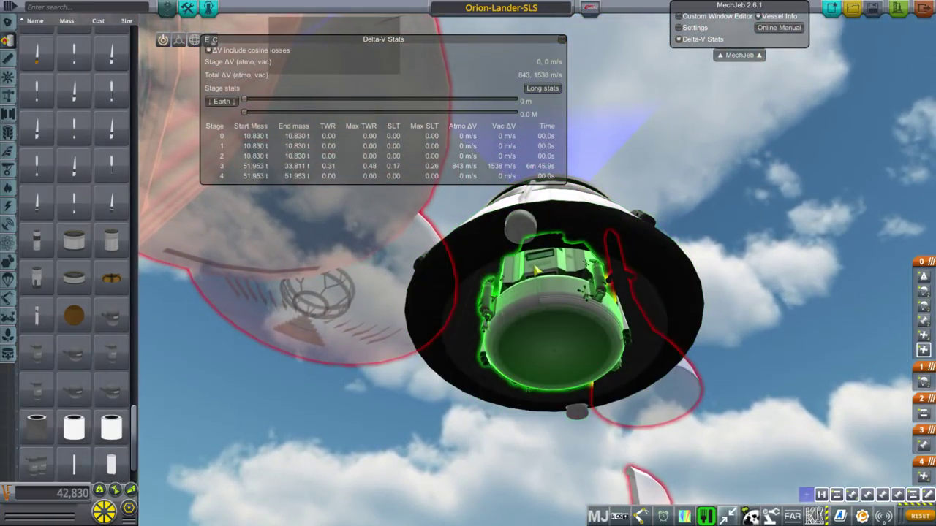
Detach the enclosed A.S.E.T. payload from inside the service module and set it beside the craft.
left_click(536, 269)
left_click(777, 352)
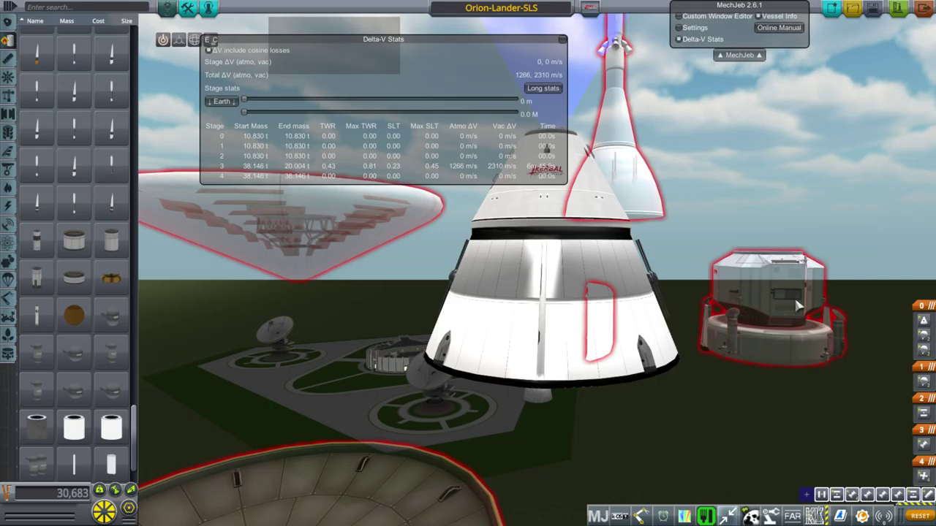
left_click_drag(799, 356, 556, 399)
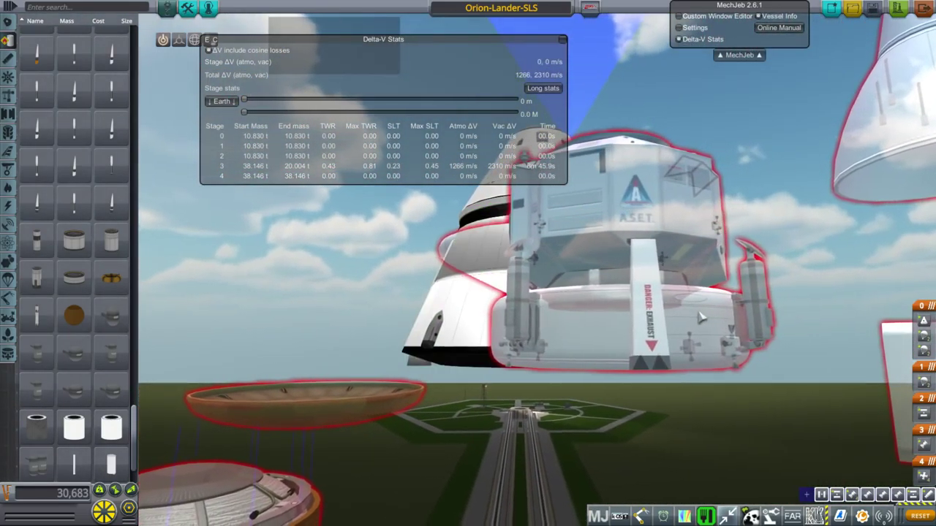
Read the emptied Wraparound Service Module's volume, mass and stored resources.
right_click(647, 329)
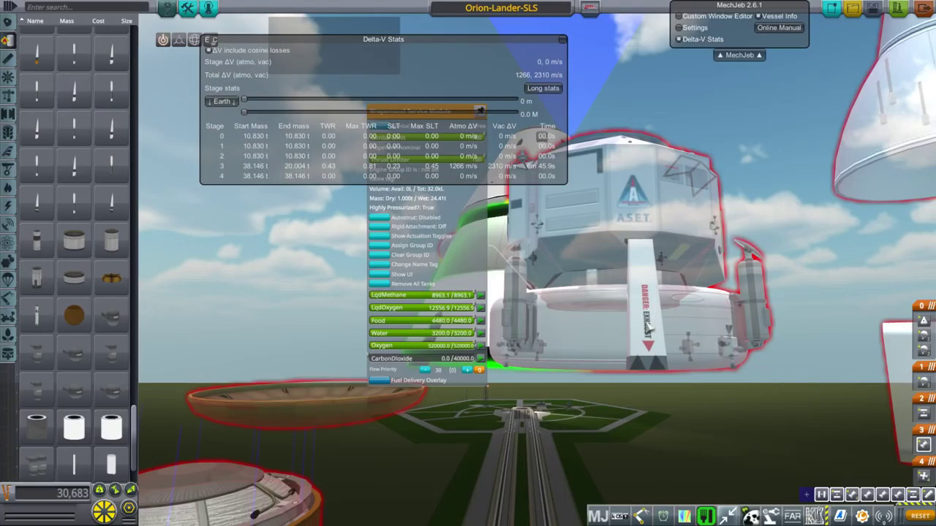
left_click_drag(647, 344, 746, 372)
left_click_drag(661, 339, 761, 512)
Detach the round parachute section from the top of the crew capsule and place it beside the craft.
left_click(551, 243)
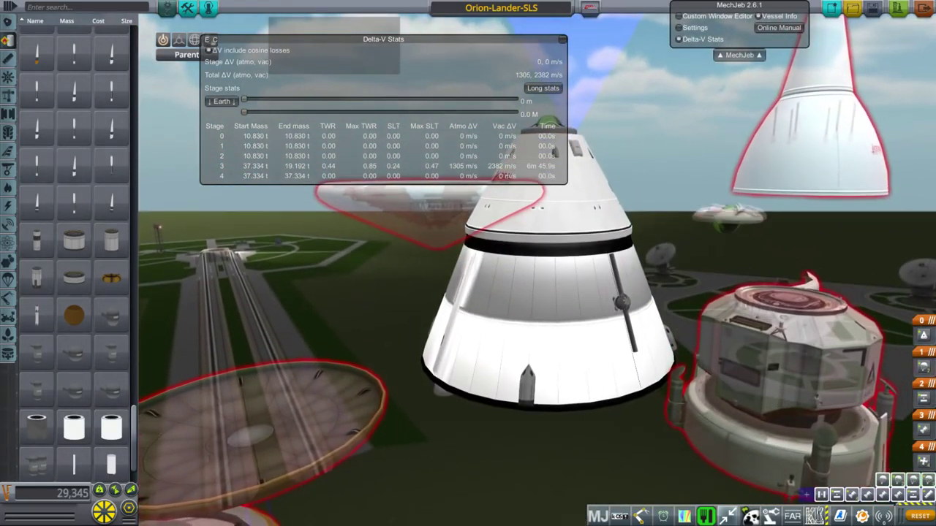
left_click_drag(792, 296, 769, 347)
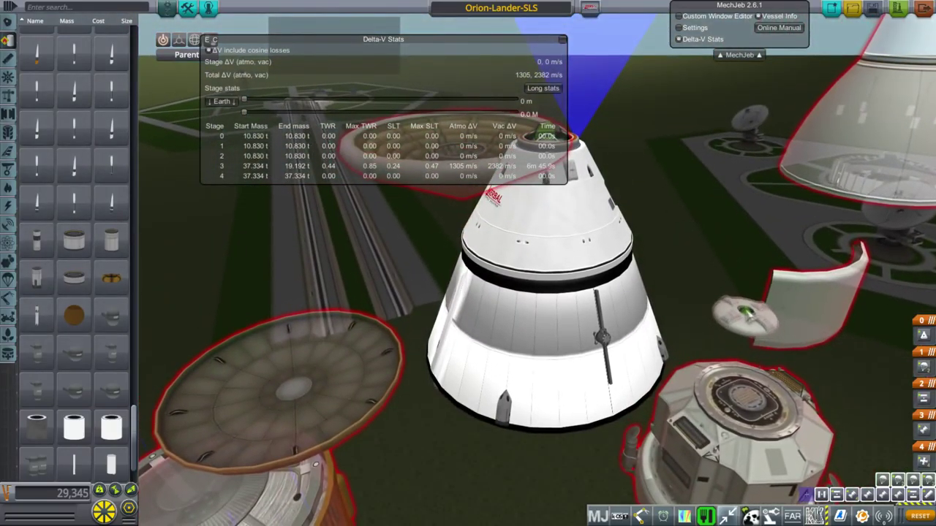
left_click(710, 277)
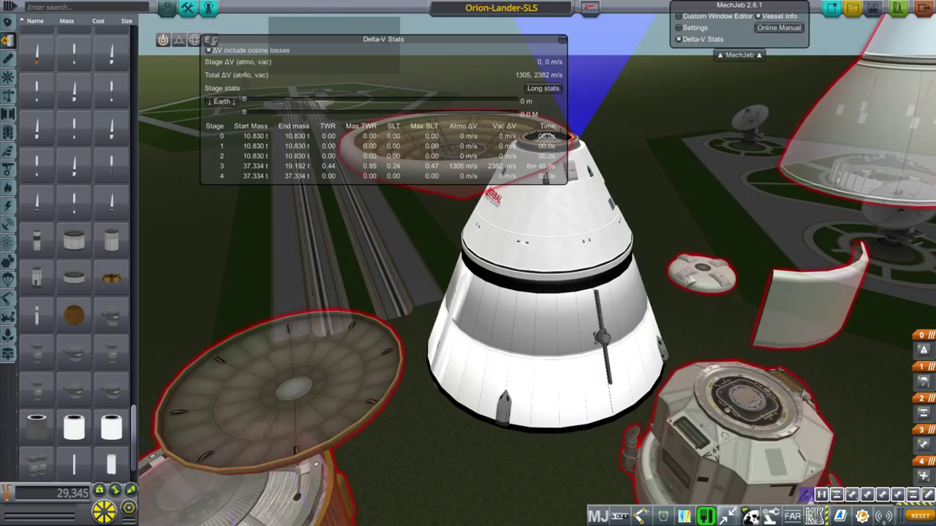
left_click_drag(711, 342, 709, 372)
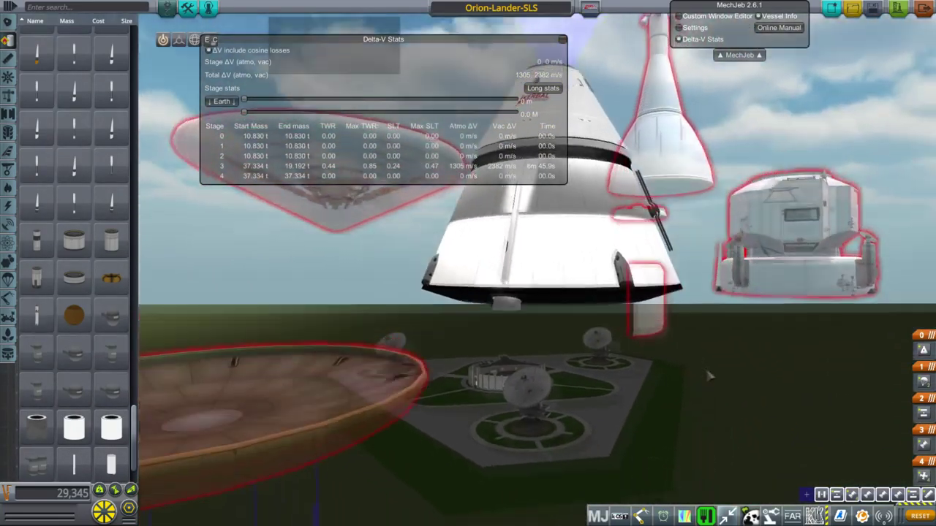
Review the Wraparound Service Module's propellant, food, water and oxygen amounts again and close its options.
left_click_drag(800, 310, 575, 335)
right_click(576, 335)
left_click_drag(766, 418, 707, 380)
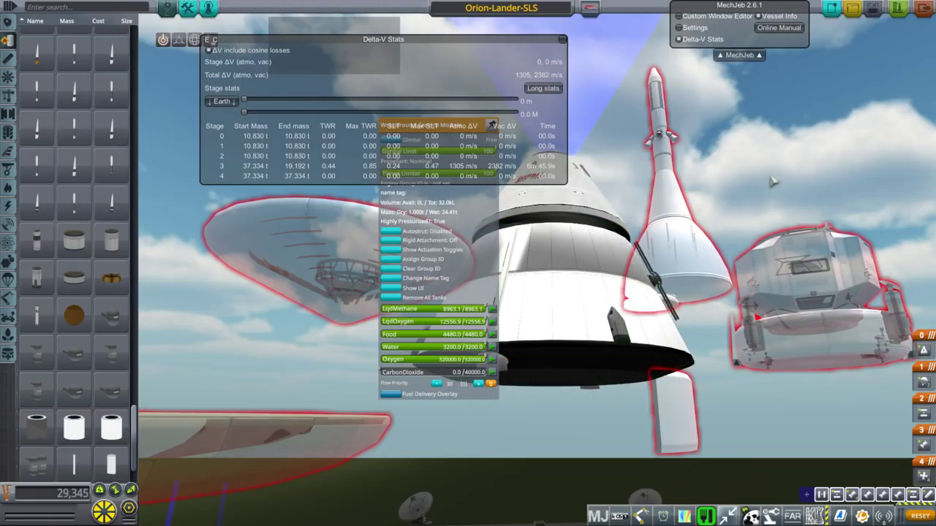
left_click(831, 180)
Move the Delta-V Stats window aside and check the supply amounts and maximum-crew durations in the Life Support Build Aid.
left_click_drag(423, 41, 586, 50)
left_click(707, 518)
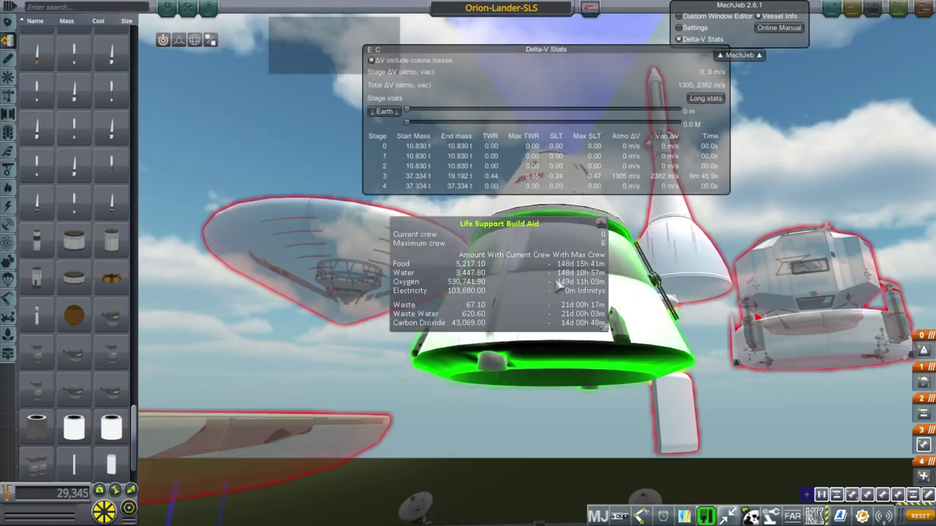
left_click_drag(559, 286, 565, 333)
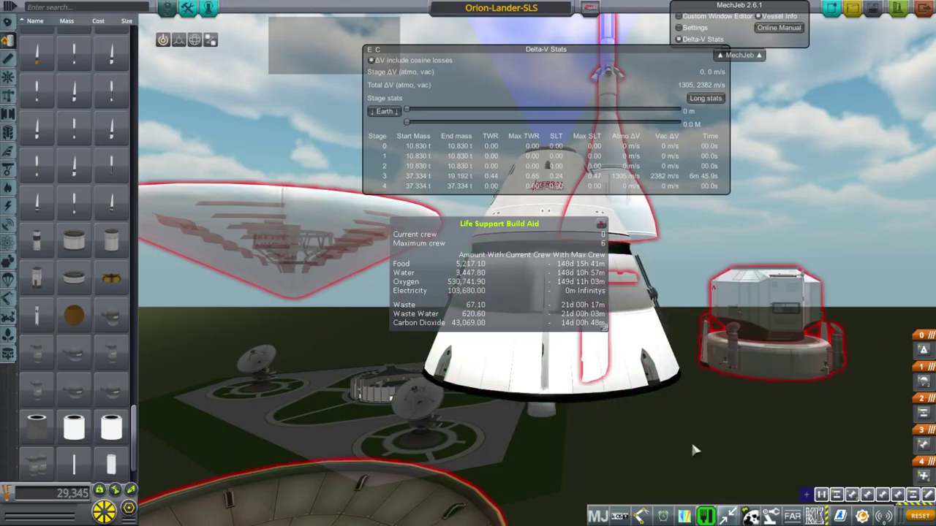
left_click_drag(689, 442, 568, 460)
scroll(570, 464, "up", 3)
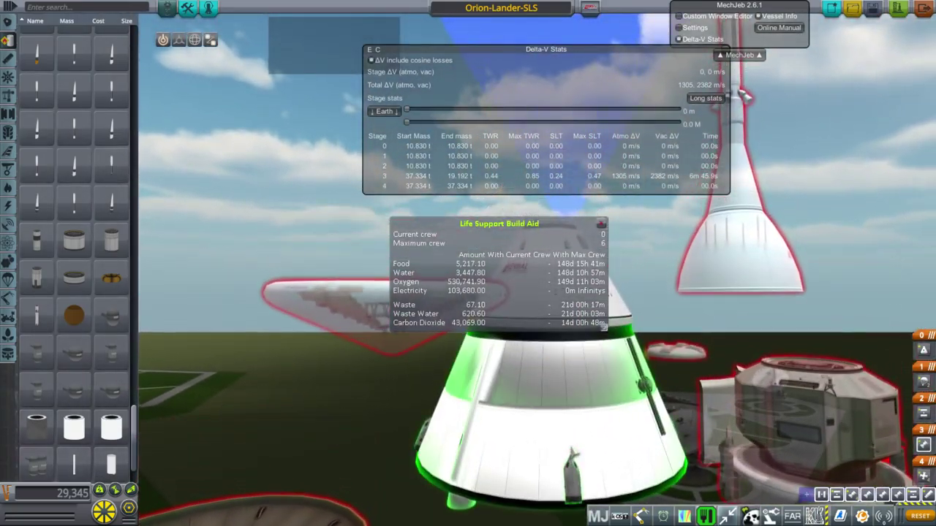
scroll(734, 309, "down", 2)
scroll(733, 309, "down", 2)
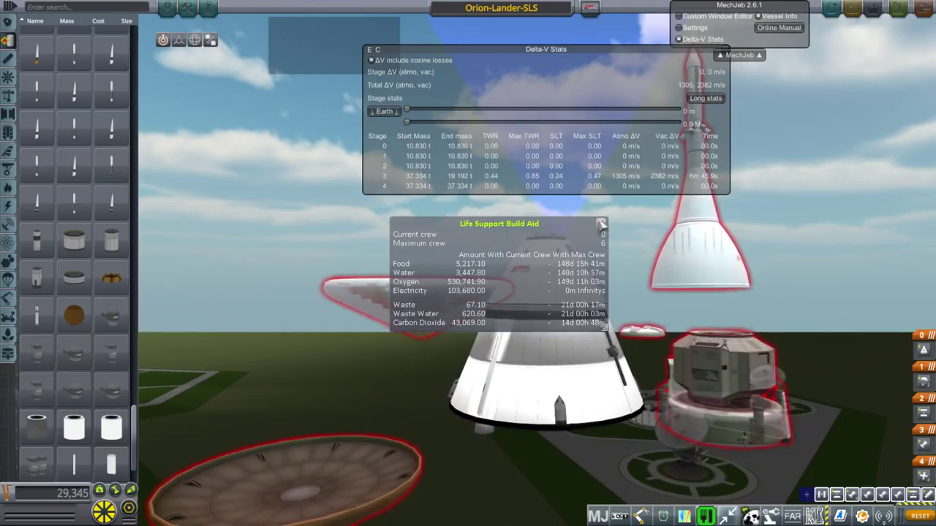
left_click(601, 225)
Examine the assembled capsule and service module together with the detached escape tower, heat shields and payload around them.
left_click_drag(602, 235, 700, 276)
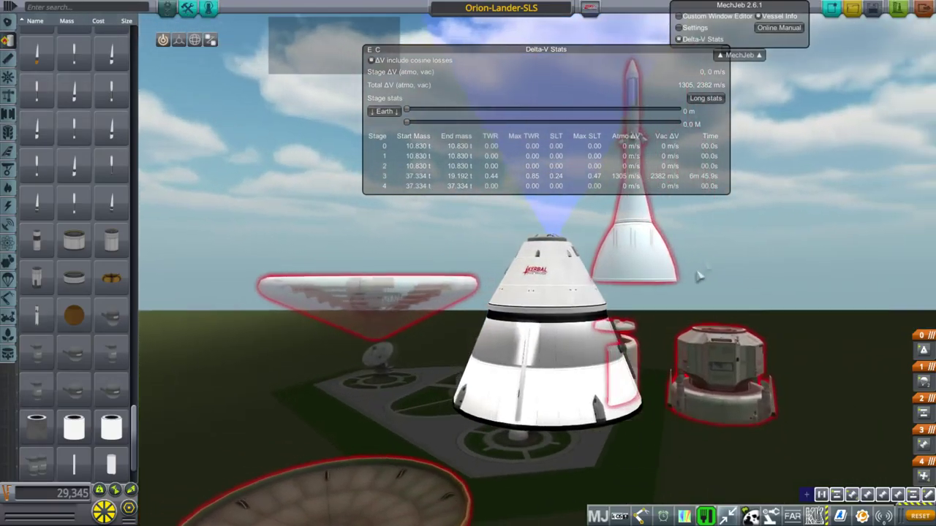
scroll(696, 281, "up", 4)
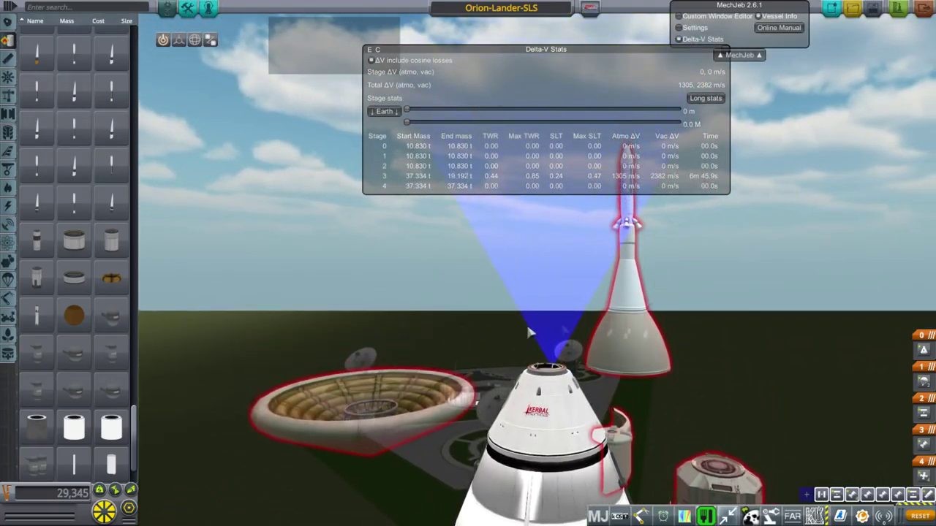
scroll(709, 360, "down", 4)
scroll(707, 358, "up", 2)
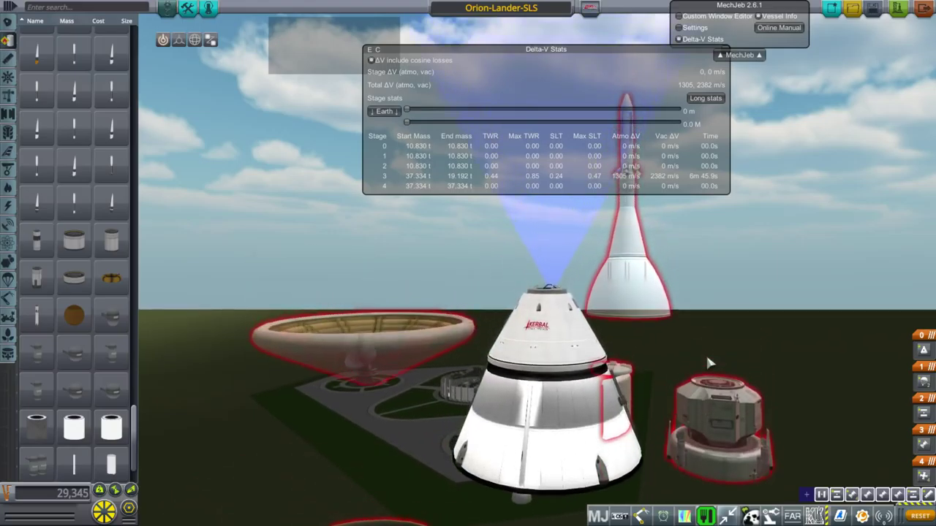
scroll(705, 354, "up", 5)
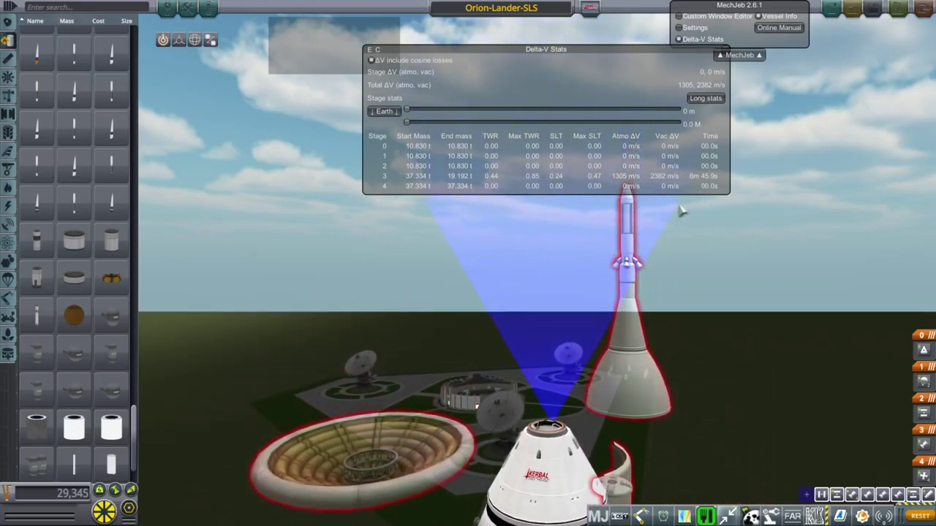
scroll(666, 249, "down", 5)
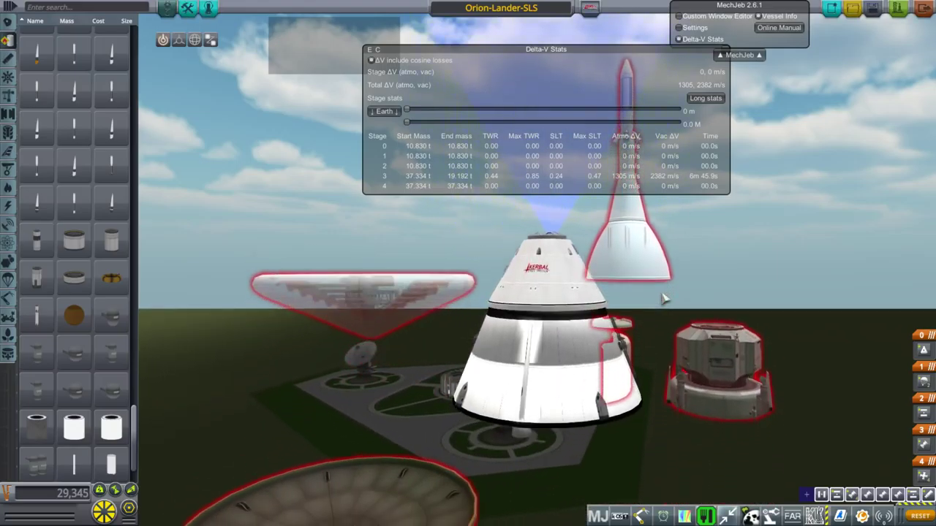
scroll(662, 298, "down", 2)
left_click_drag(664, 299, 706, 263)
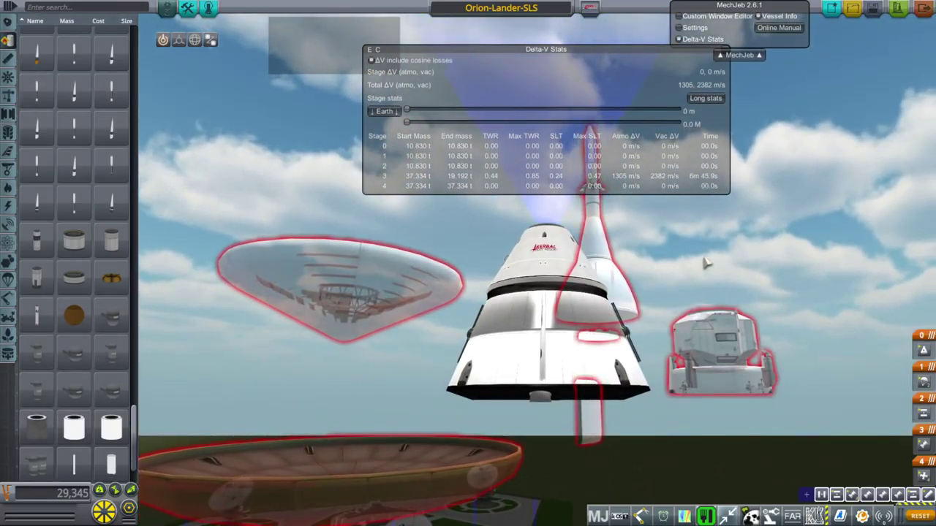
left_click_drag(647, 299, 661, 347)
scroll(663, 351, "down", 3)
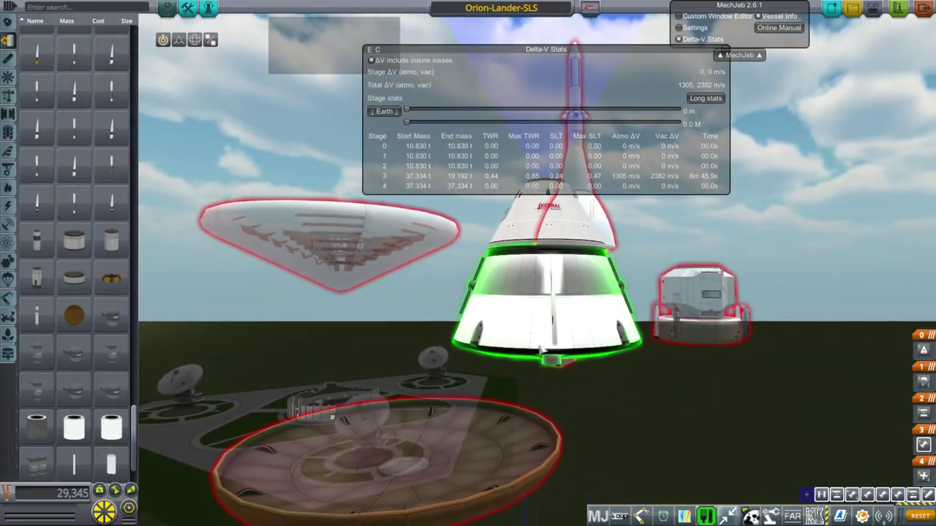
Extend the XT4 Solar Panel Array Mk1 on the service module, inspect the deployed panels, and retract them.
left_click_drag(446, 409, 399, 453)
right_click(623, 314)
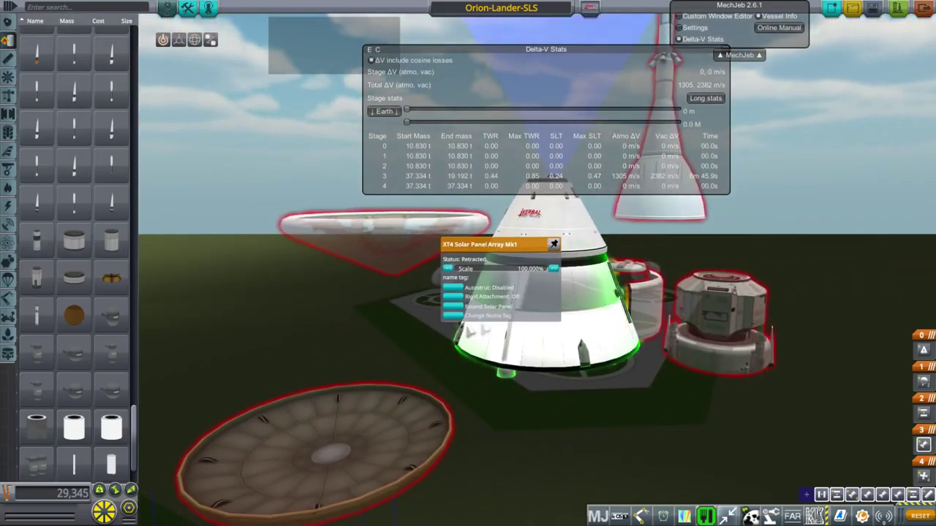
left_click(451, 309)
left_click_drag(644, 362, 639, 421)
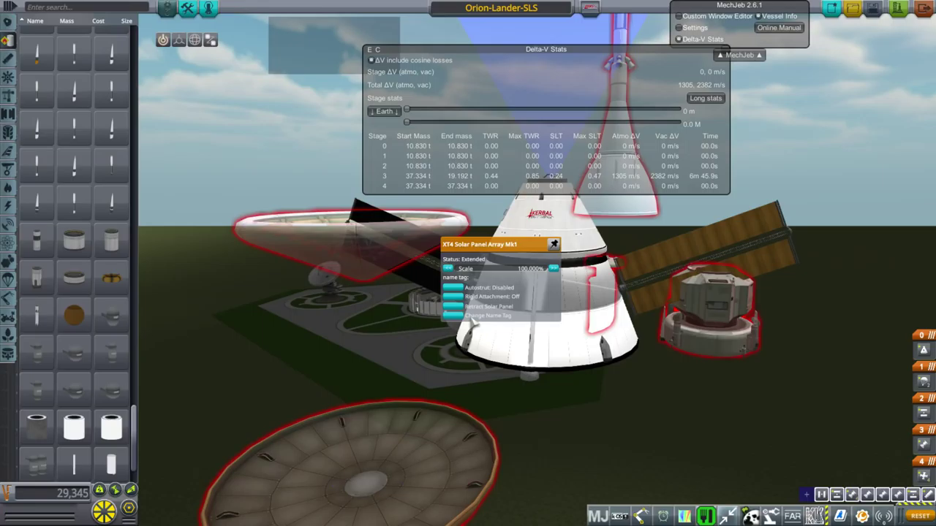
left_click(453, 308)
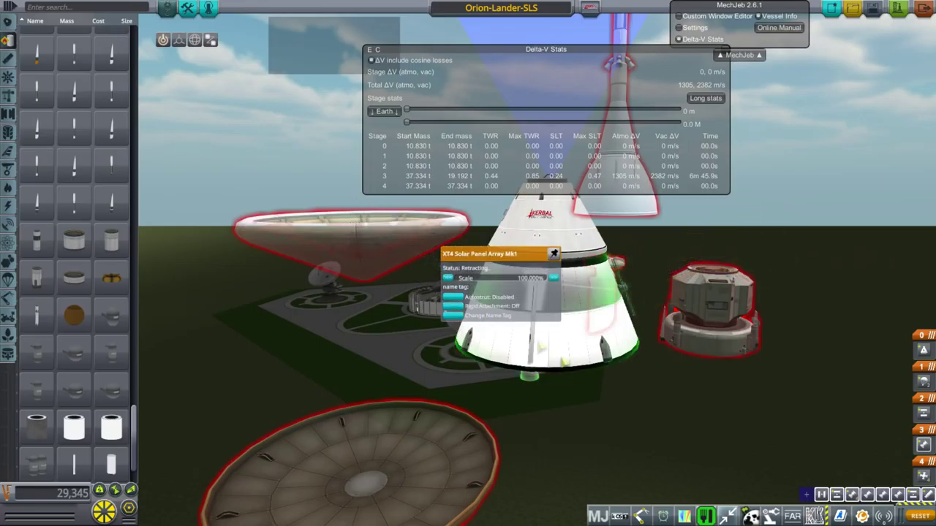
left_click(576, 393)
Examine the service module's hollow underside and outer shell, along with the detached A.S.E.T. payload beside it.
left_click_drag(577, 395, 520, 402)
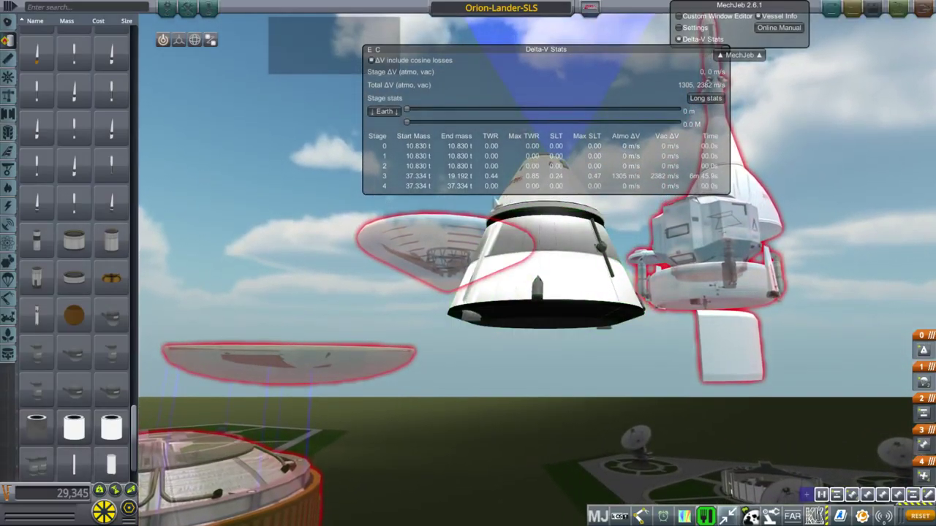
left_click_drag(630, 368, 588, 252)
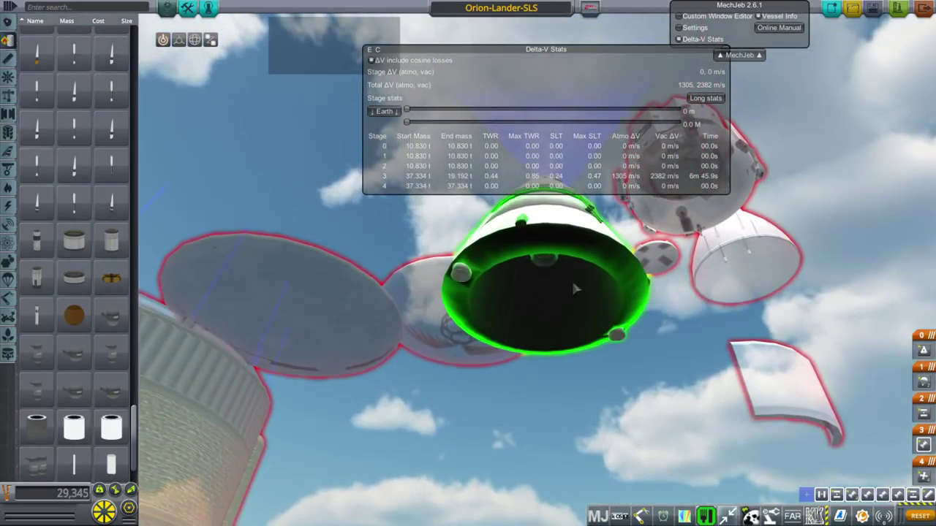
left_click_drag(573, 283, 519, 263)
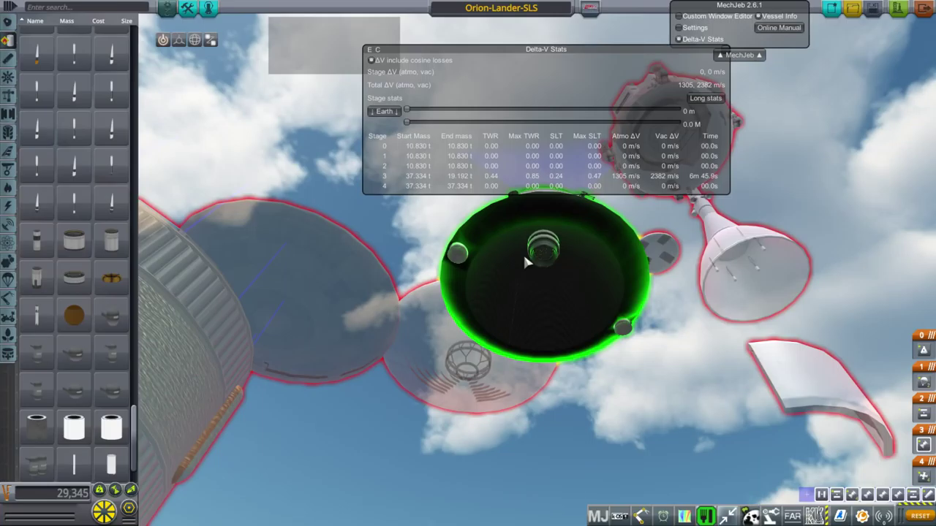
left_click_drag(574, 257, 482, 288)
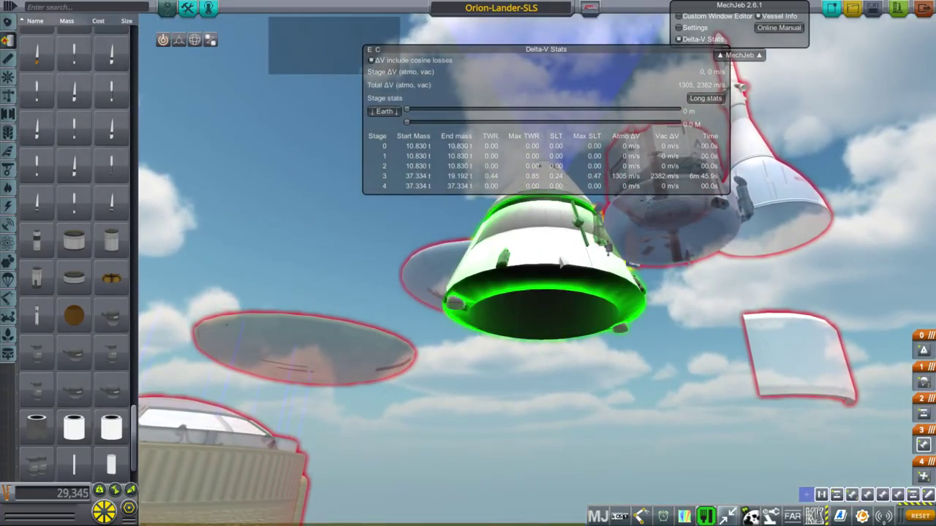
left_click_drag(562, 262, 560, 382)
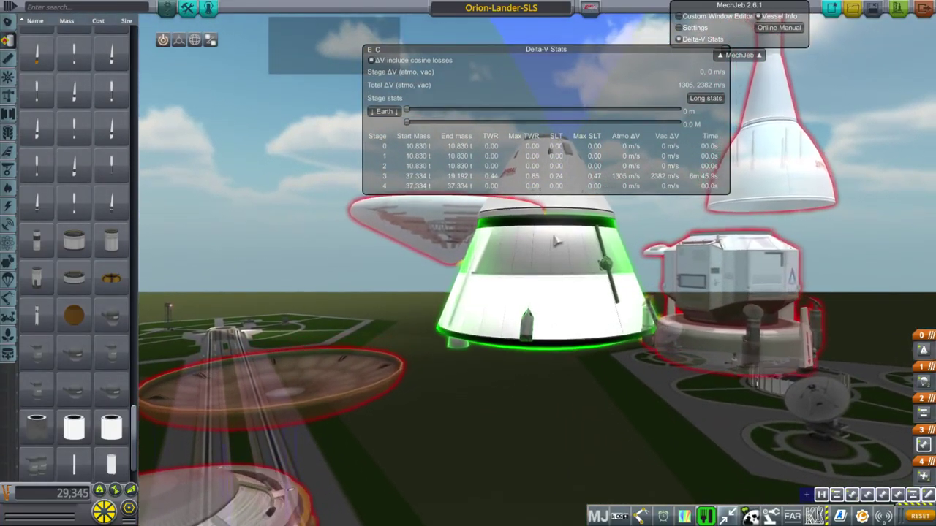
left_click_drag(531, 279, 609, 374)
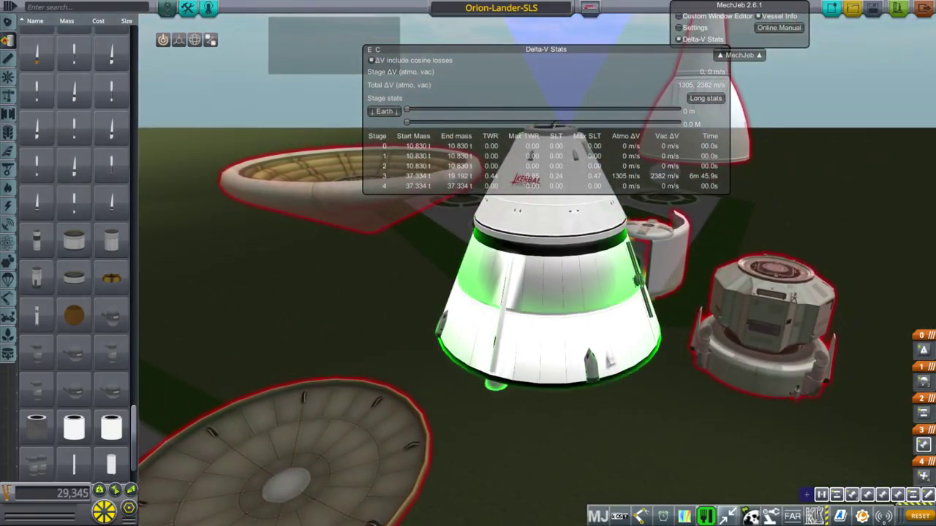
left_click_drag(565, 322, 671, 302)
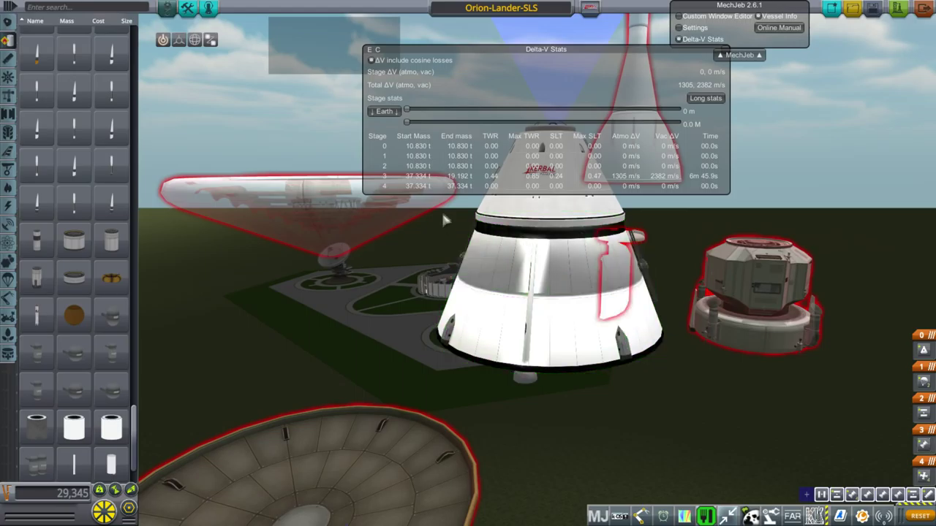
left_click_drag(568, 334, 502, 371)
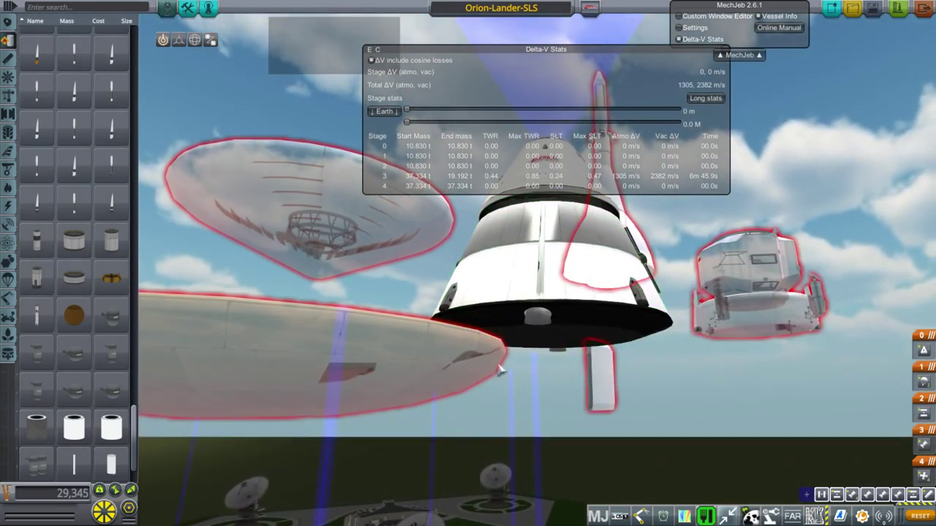
left_click_drag(613, 372, 588, 354)
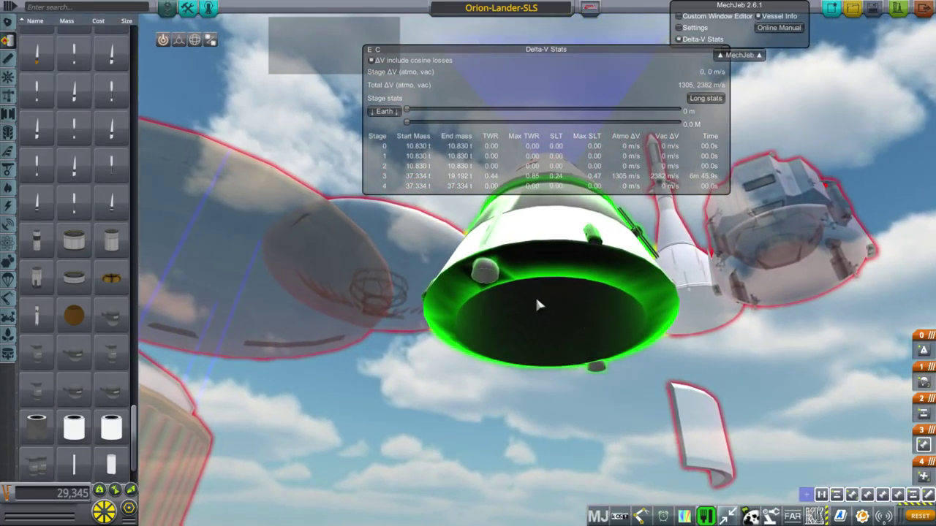
left_click_drag(537, 306, 596, 329)
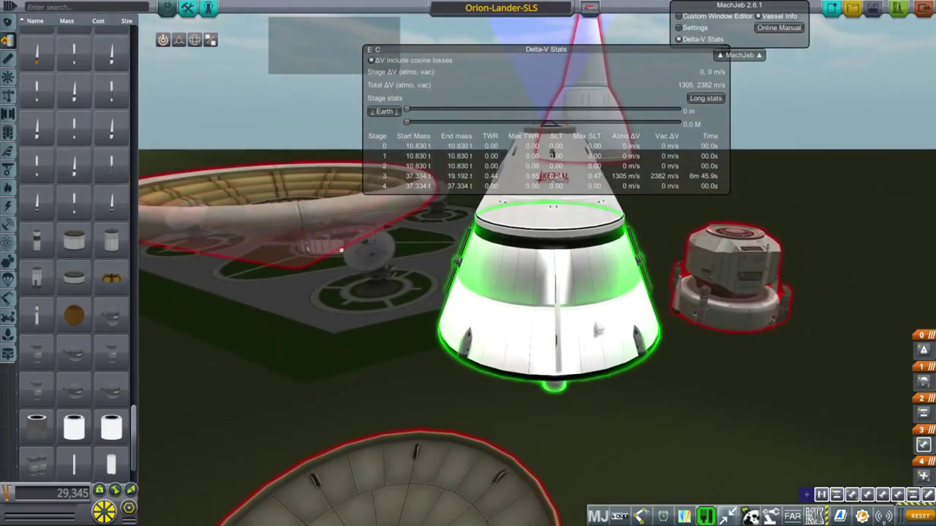
scroll(592, 362, "up", 2)
scroll(642, 387, "down", 2)
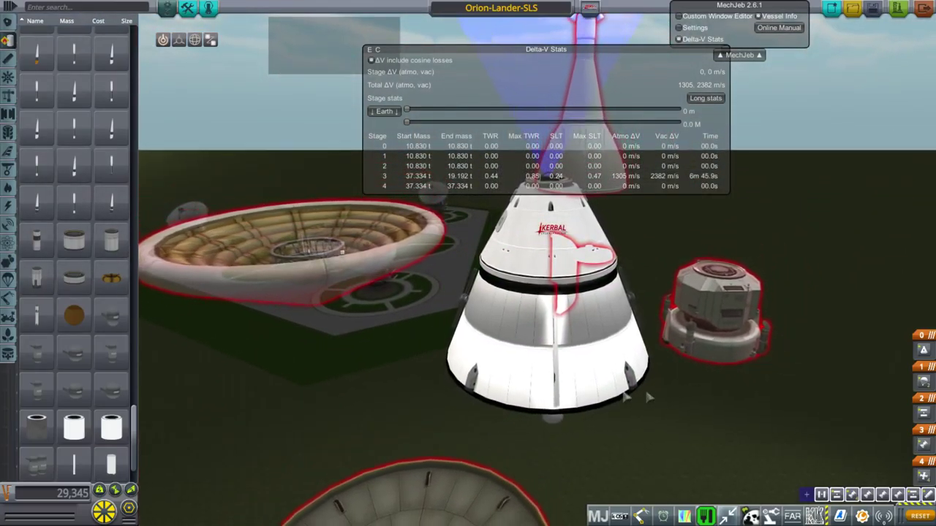
left_click_drag(645, 387, 764, 366)
left_click_drag(673, 325, 611, 314)
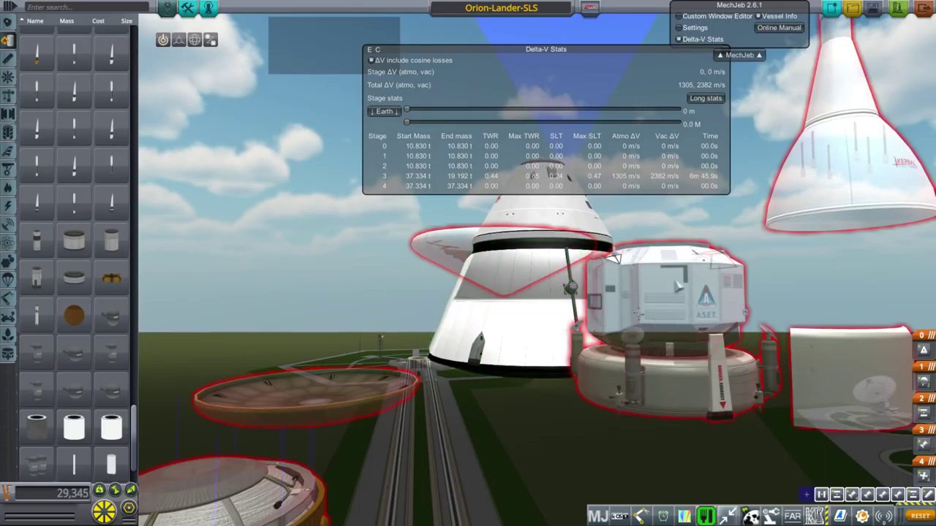
left_click_drag(520, 389, 618, 362)
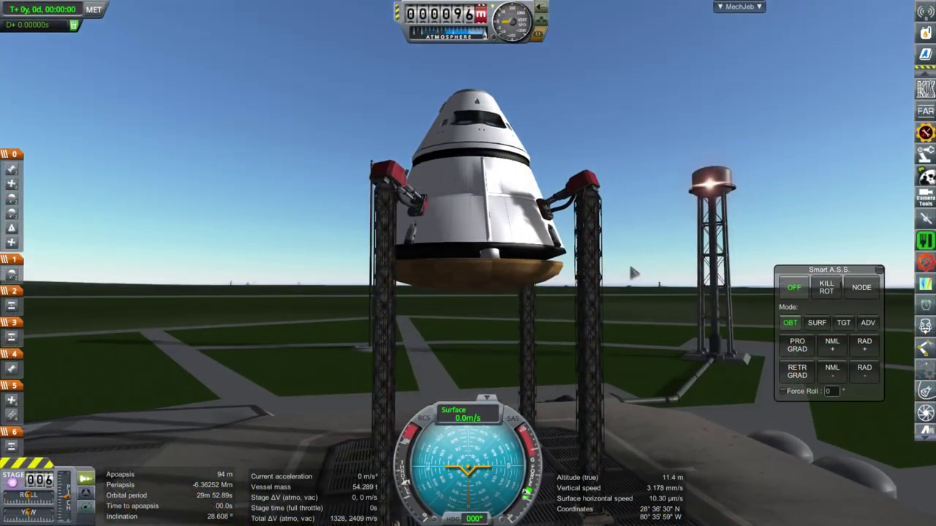
Activate the next two stages to jettison the heat shield and separate the lander payload, and inspect the craft held above it.
left_click_drag(634, 274, 592, 306)
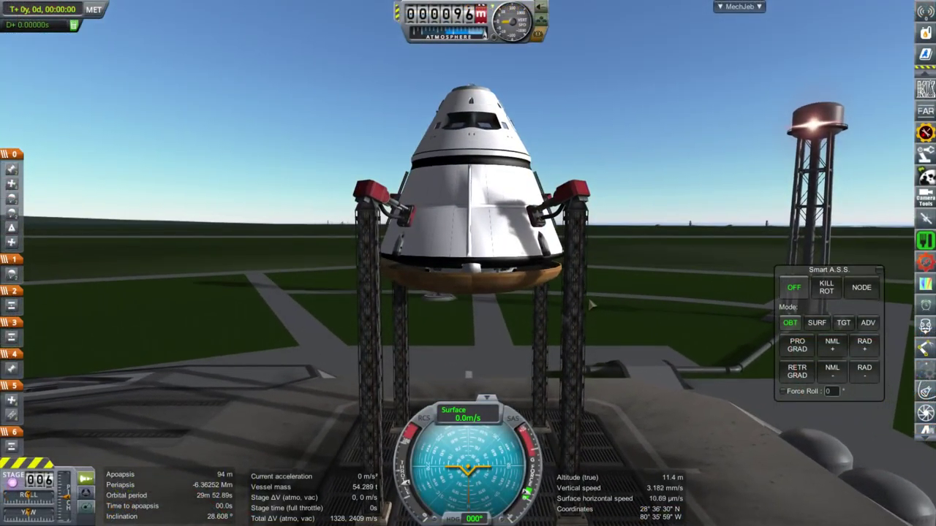
left_click_drag(162, 349, 164, 346)
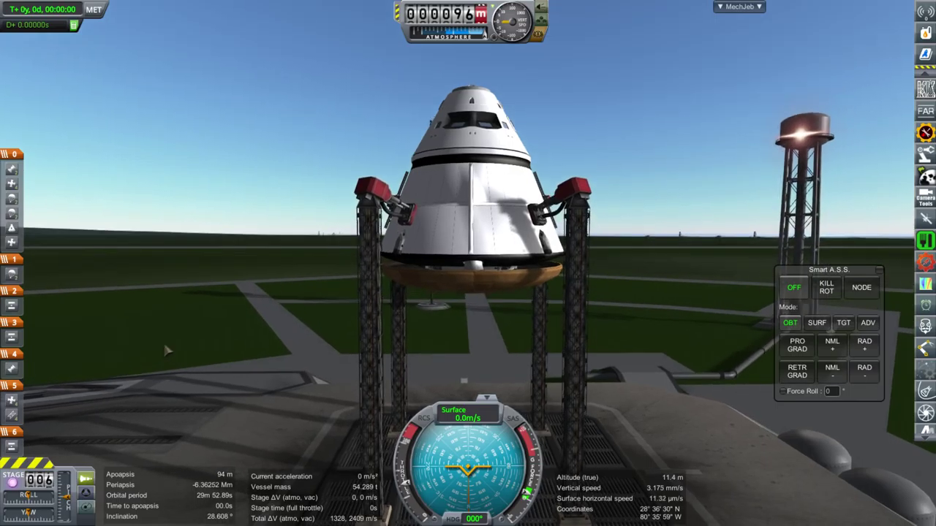
key("space")
key("space")
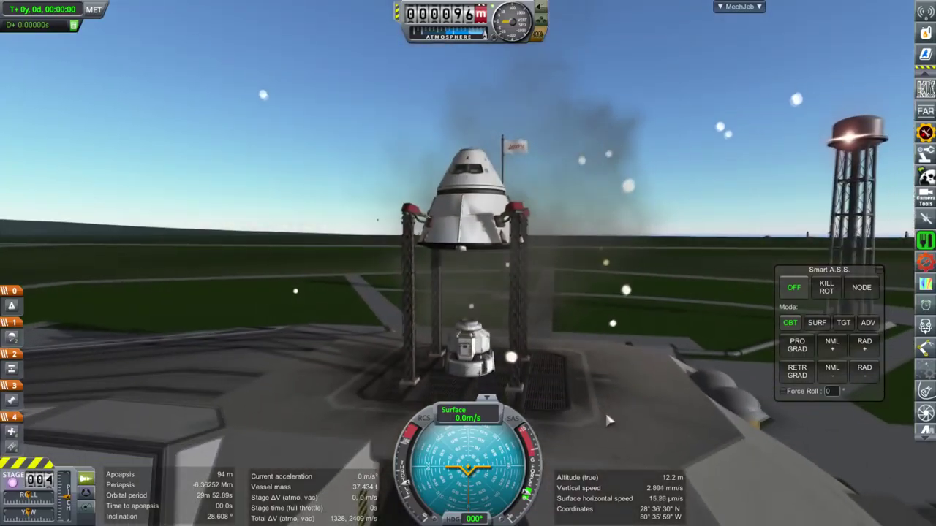
left_click_drag(606, 416, 661, 363)
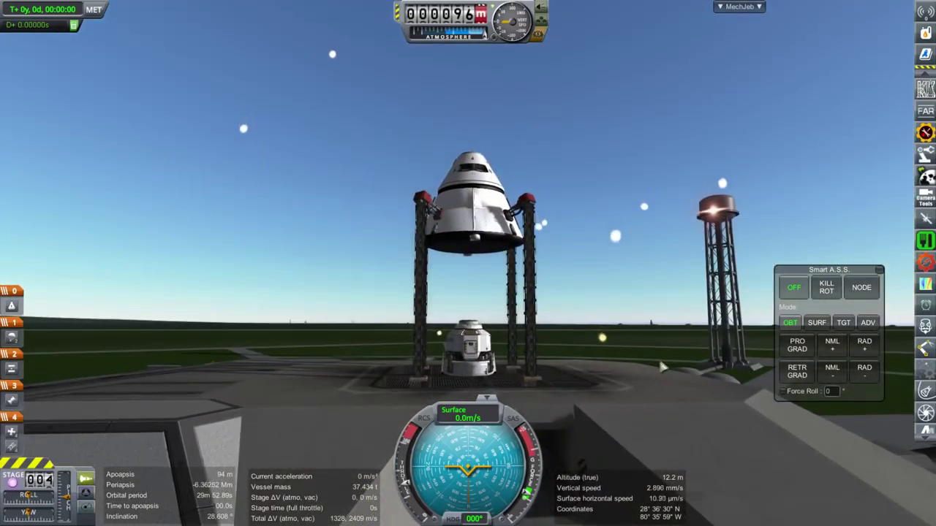
left_click_drag(532, 300, 532, 223)
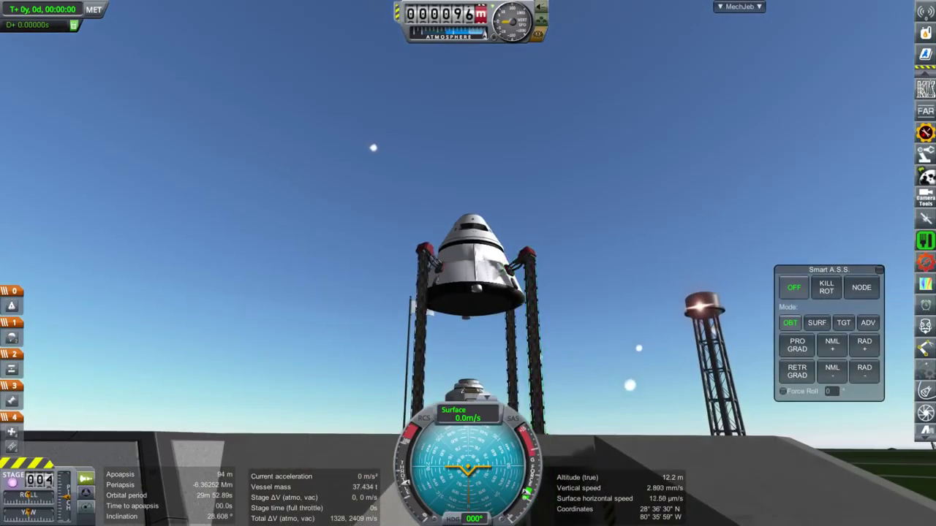
left_click_drag(478, 329, 559, 348)
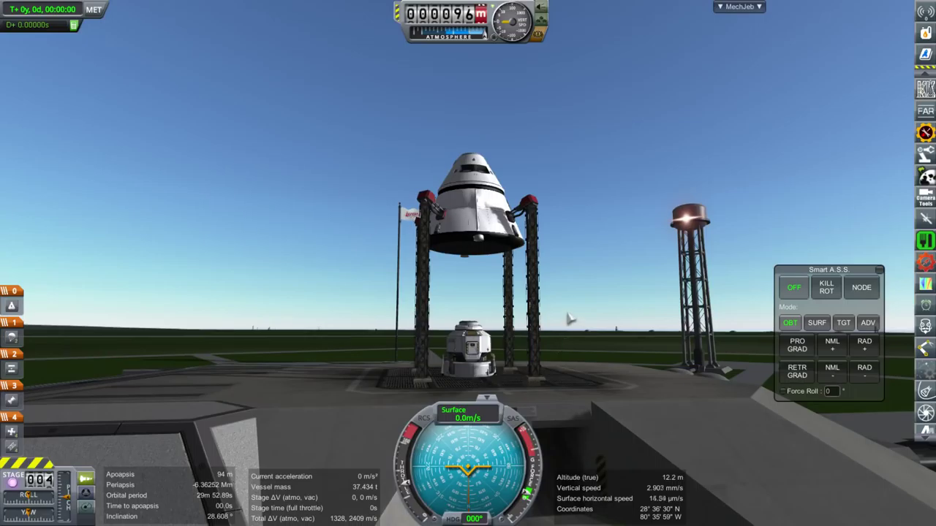
scroll(569, 320, "up", 3)
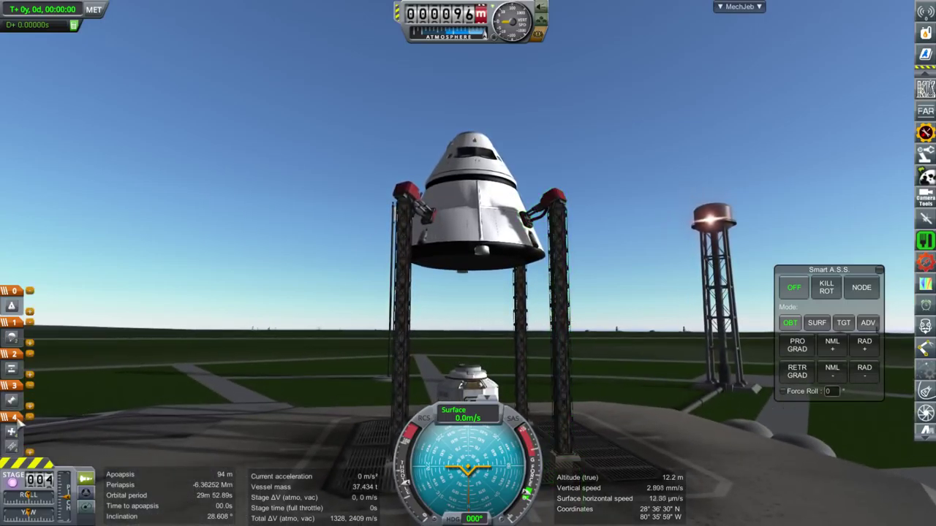
Move the launch-clamp stage to stage 2 in the staging order and ignite the service module's engines.
left_click_drag(14, 418, 14, 353)
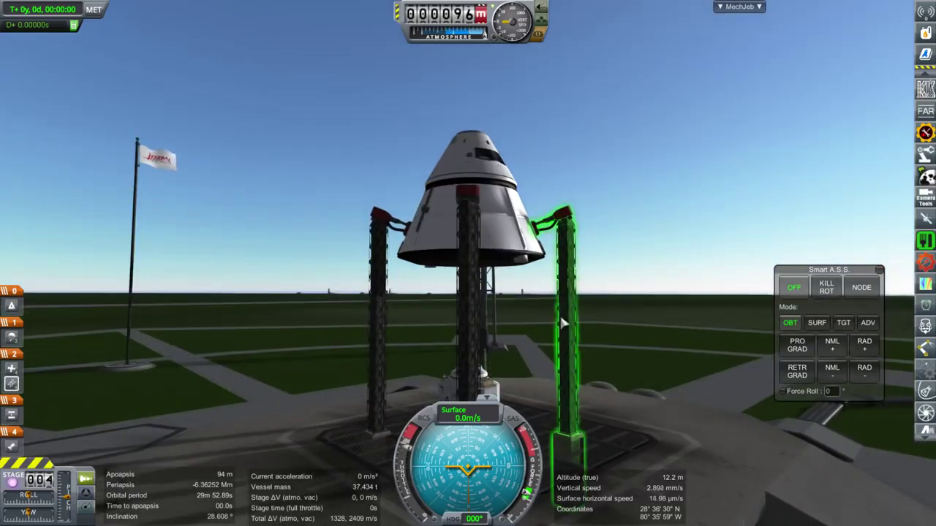
key("space")
key("Left")
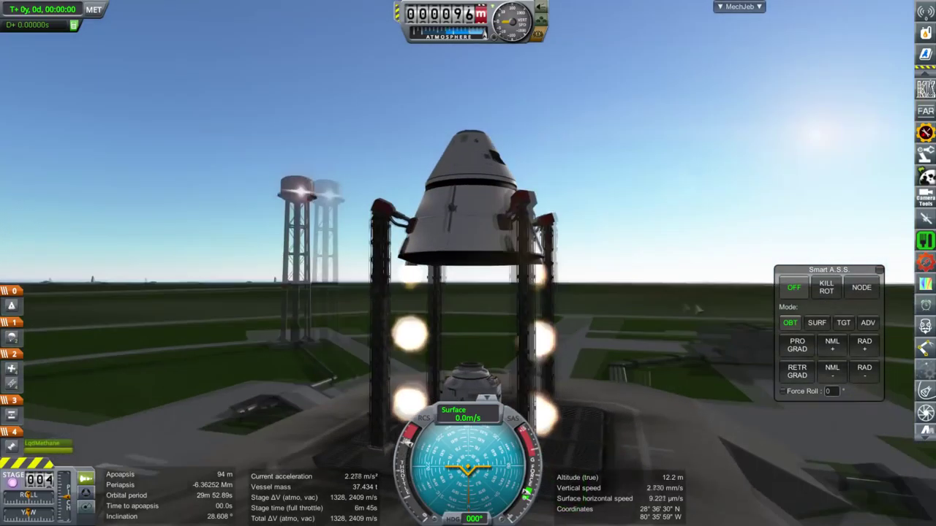
left_click_drag(665, 305, 537, 318)
scroll(594, 299, "down", 3)
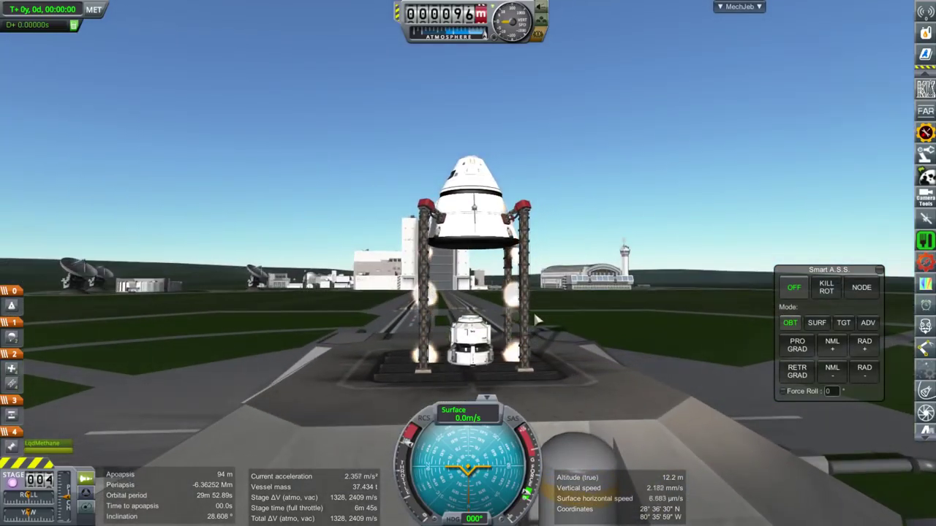
Check the Wraparound Service Module's engine and resource data, and disable the fuel pumps on the first launch clamps.
right_click(474, 227)
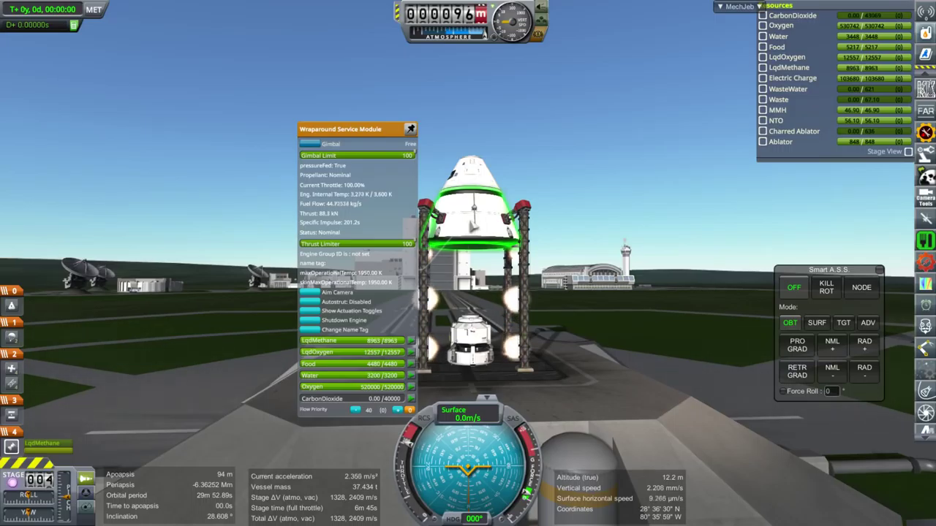
left_click_drag(594, 211, 612, 251)
right_click(541, 292)
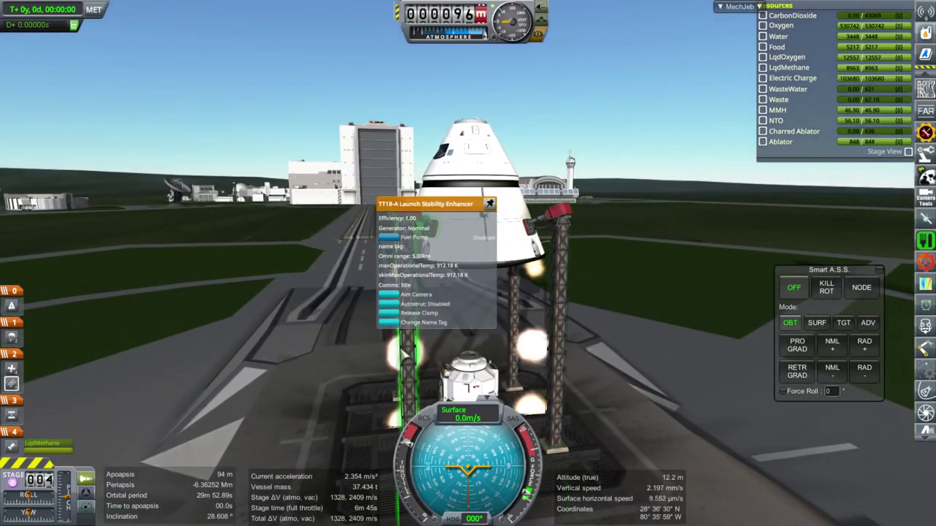
right_click(410, 347)
left_click_drag(497, 220, 595, 202)
left_click(595, 202)
Disable the fuel pumps on the remaining TT18-A Launch Stability Enhancers so the engines burn the craft's own propellant.
right_click(378, 264)
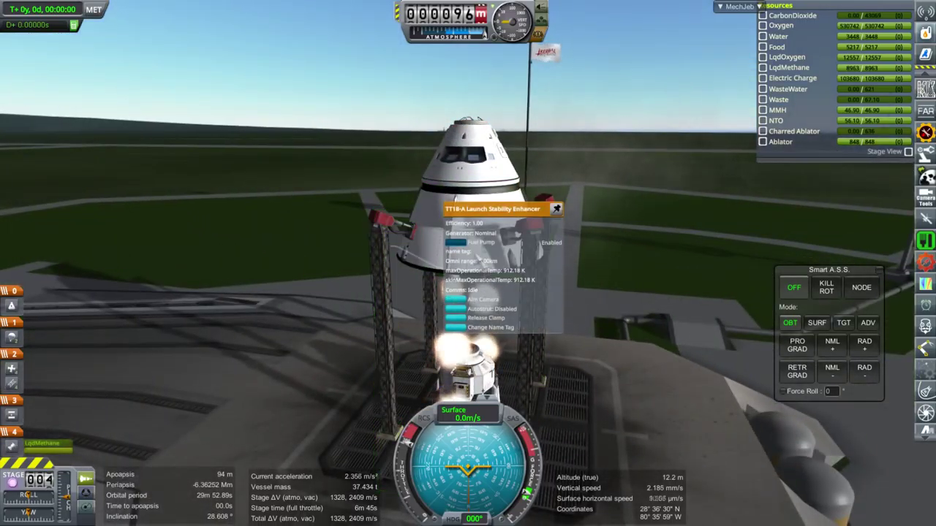
left_click_drag(67, 211, 81, 210)
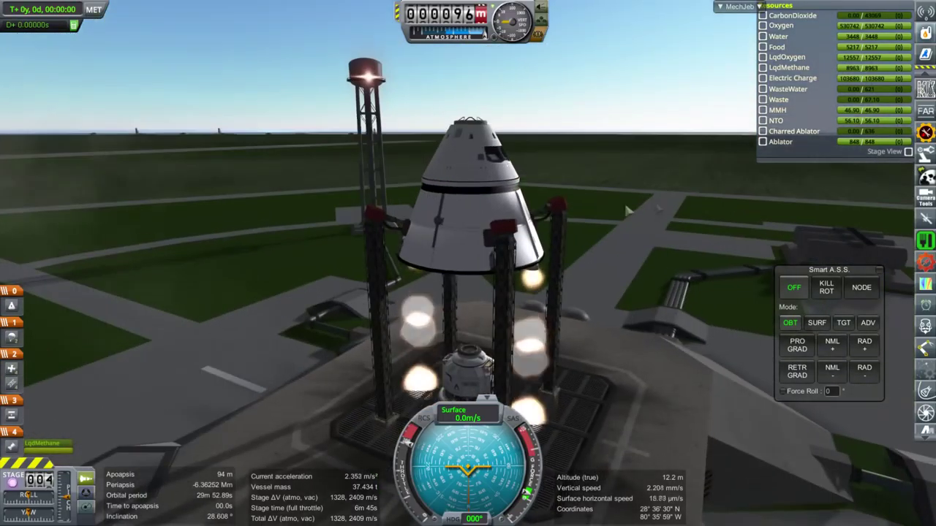
right_click(371, 264)
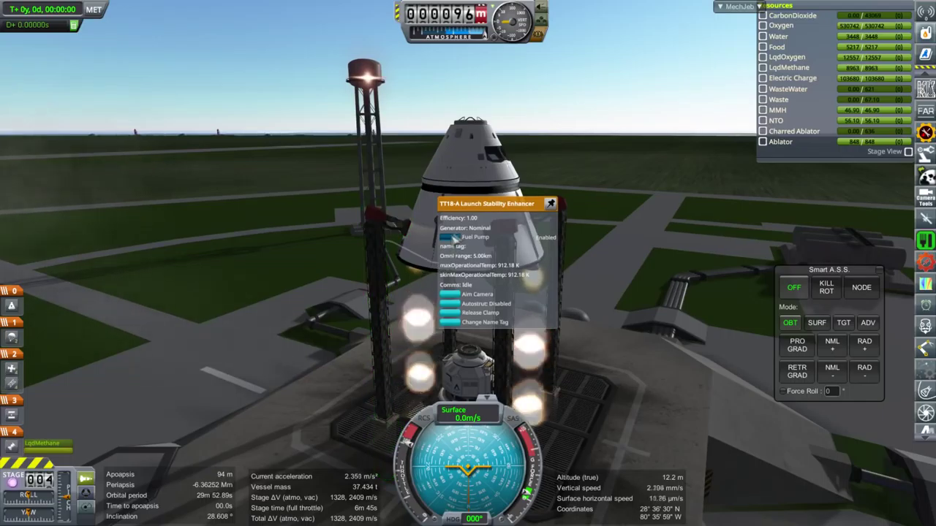
left_click(451, 238)
left_click(698, 281)
left_click_drag(696, 286, 498, 256)
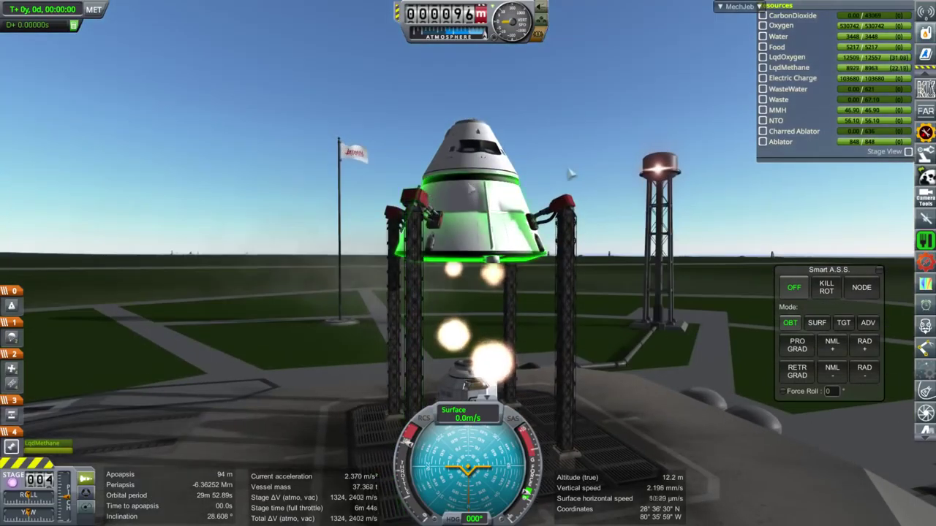
Examine the service module's firing engines from several sides and watch the LqdOxygen and LqdMethane consumption.
left_click_drag(646, 198, 478, 234)
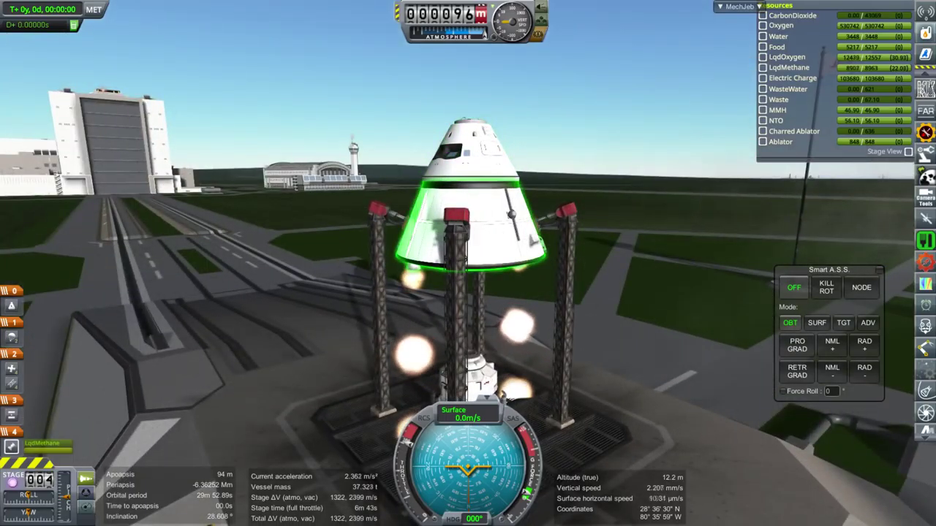
right_click(479, 235)
left_click_drag(753, 306, 502, 247)
scroll(606, 276, "down", 5)
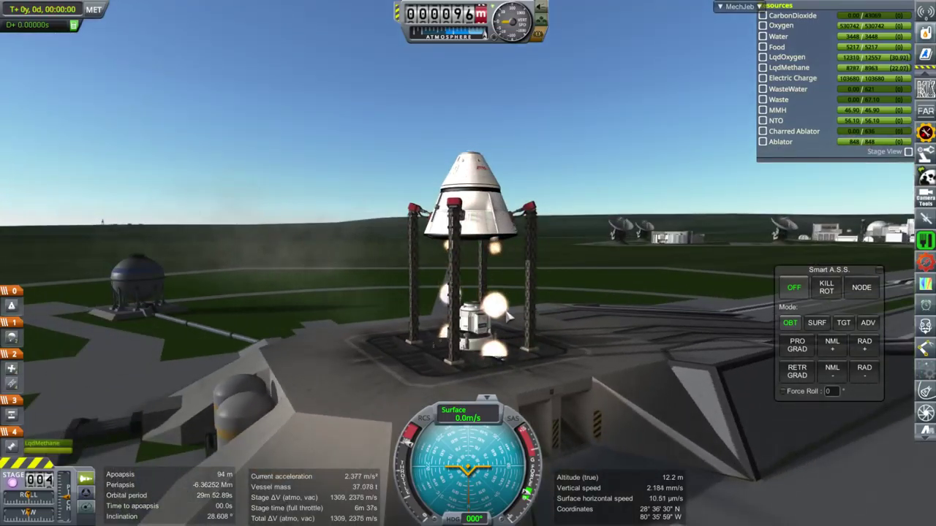
scroll(511, 318, "up", 2)
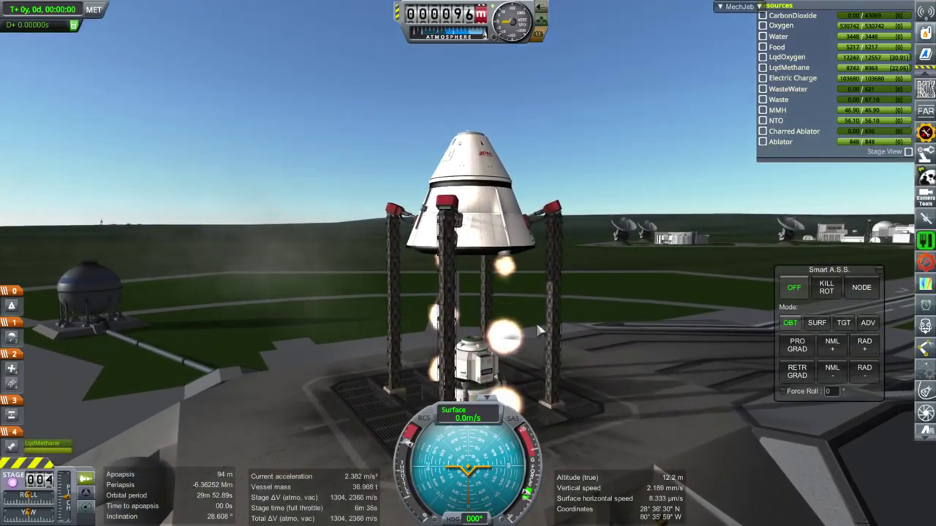
left_click_drag(548, 325, 505, 301)
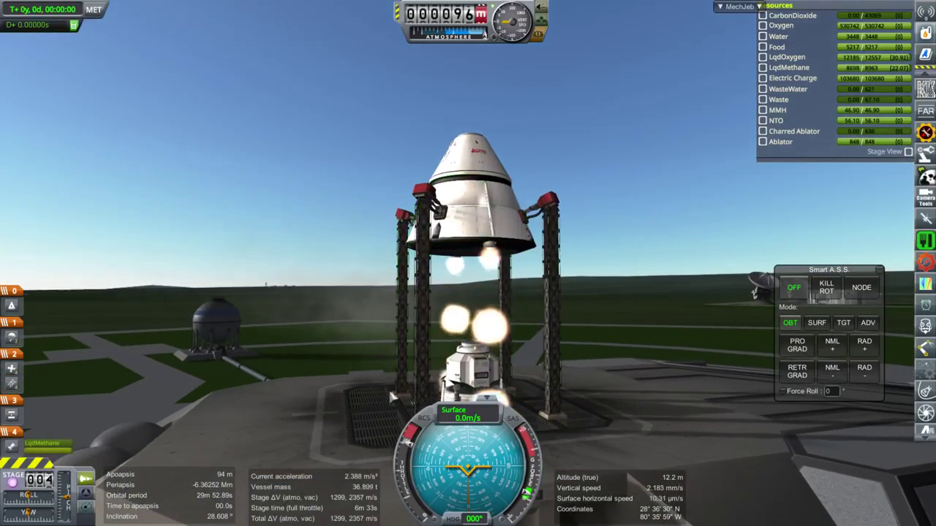
left_click_drag(596, 364, 620, 245)
scroll(638, 245, "up", 2)
scroll(620, 244, "down", 1)
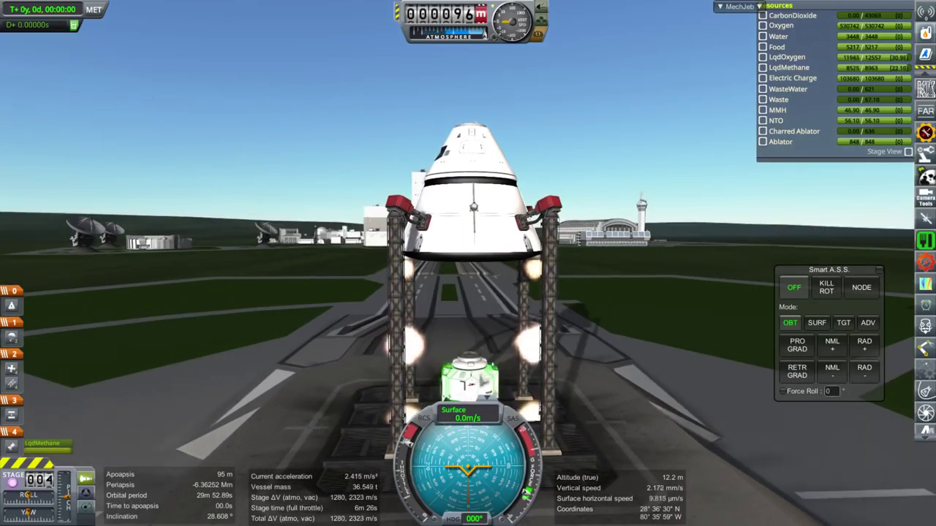
Inspect the exhaust plumes beside the payload and cut the throttle to stop the service module's engines.
scroll(472, 377, "down", 3)
left_click_drag(570, 260, 451, 219)
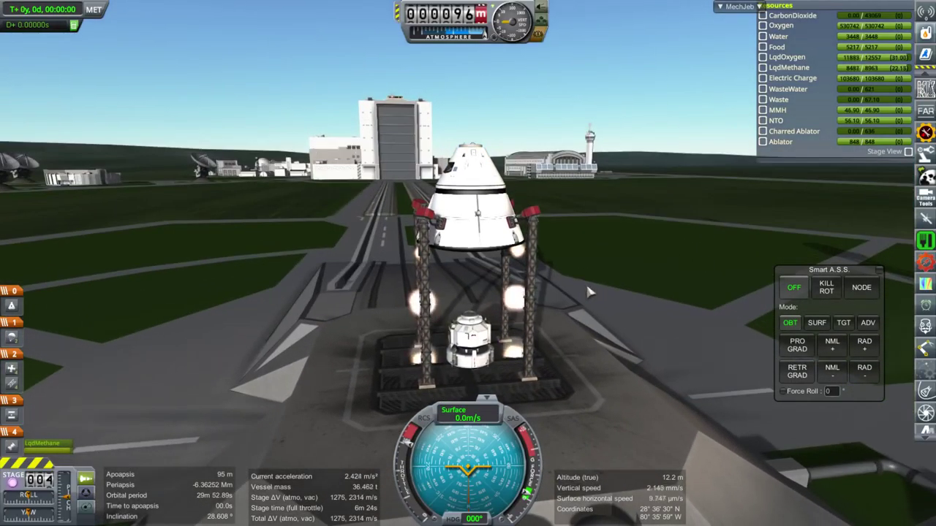
scroll(585, 281, "up", 2)
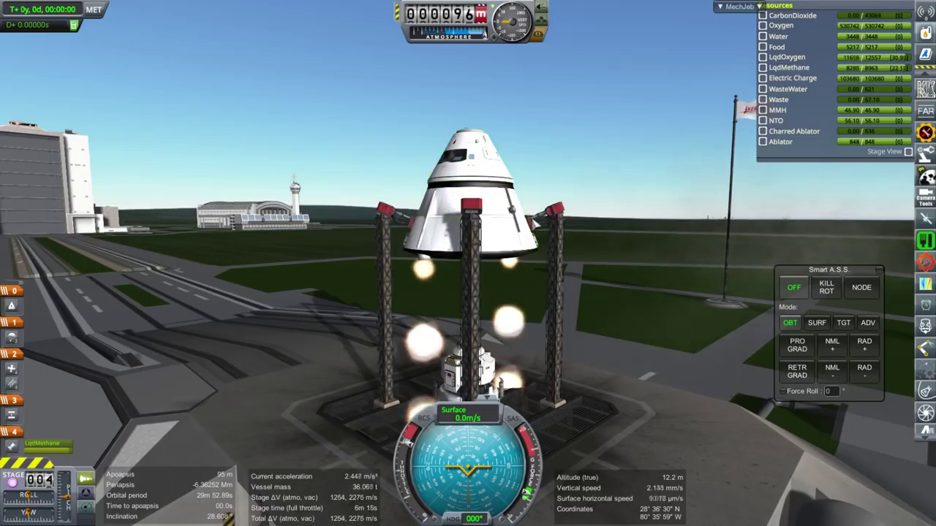
key("x")
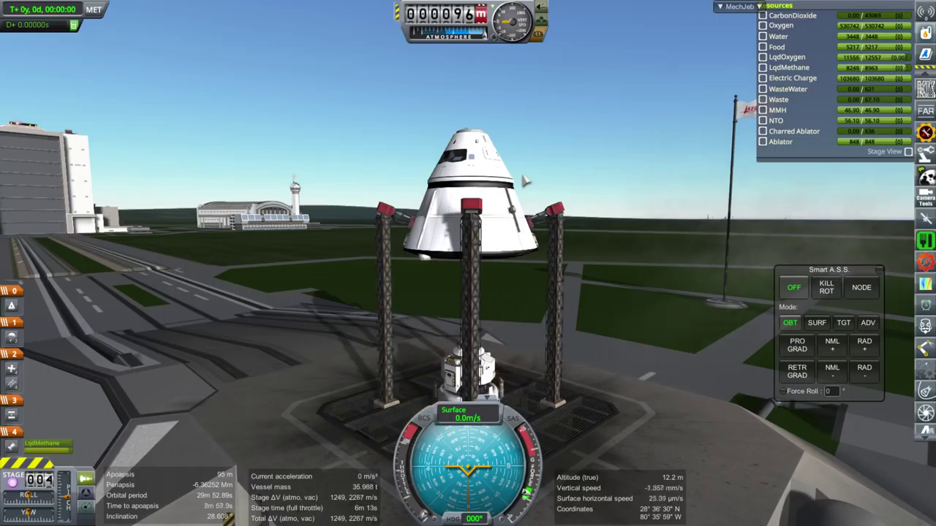
Examine the service module's hollow underside, its side-mounted engines and the separated lander payload standing beneath it.
left_click_drag(415, 215, 500, 186)
scroll(415, 215, "up", 4)
scroll(415, 215, "down", 2)
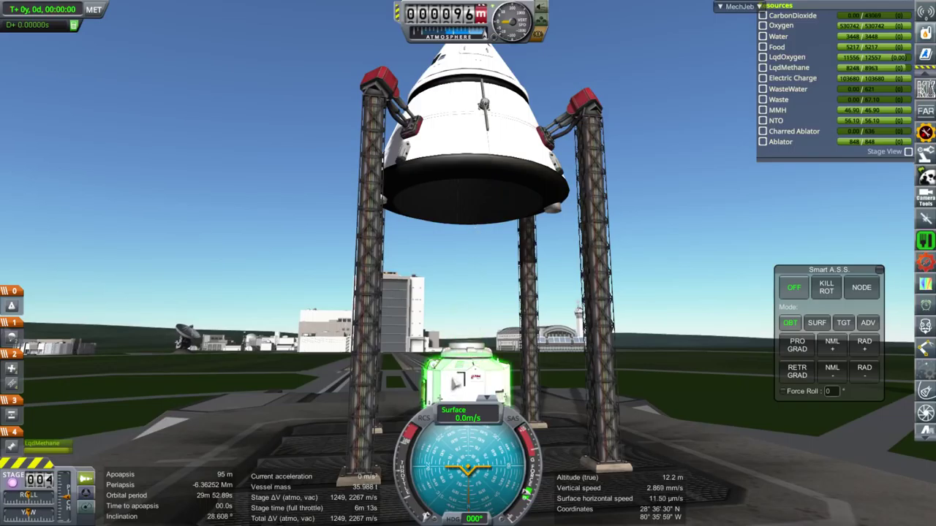
scroll(495, 276, "down", 3)
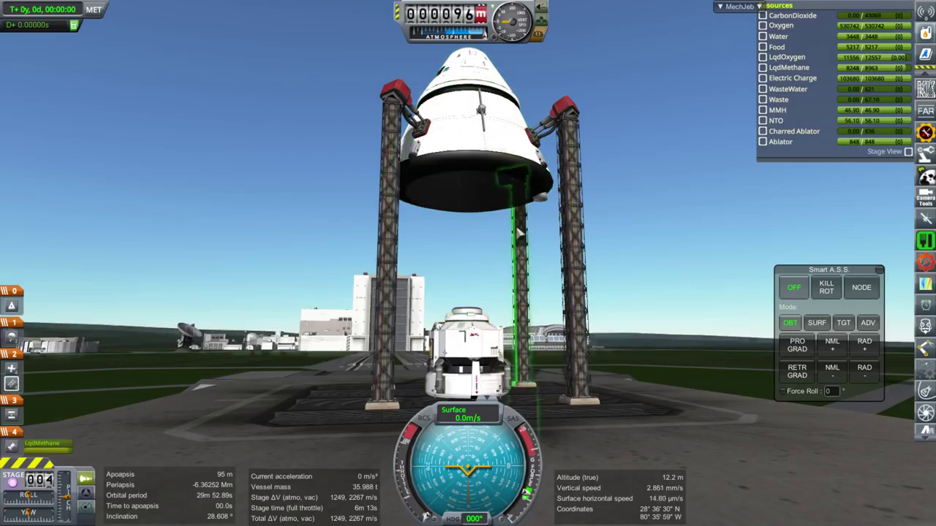
left_click_drag(521, 233, 504, 245)
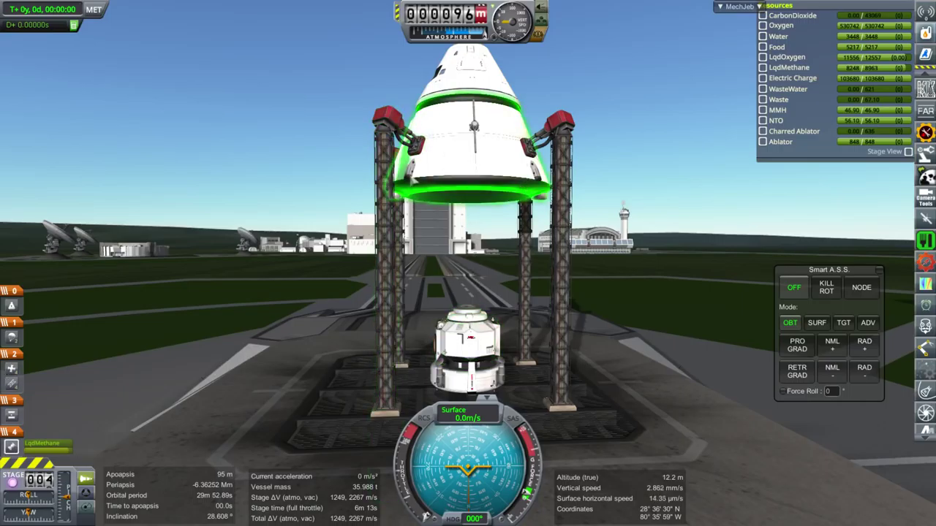
left_click_drag(469, 172, 469, 126)
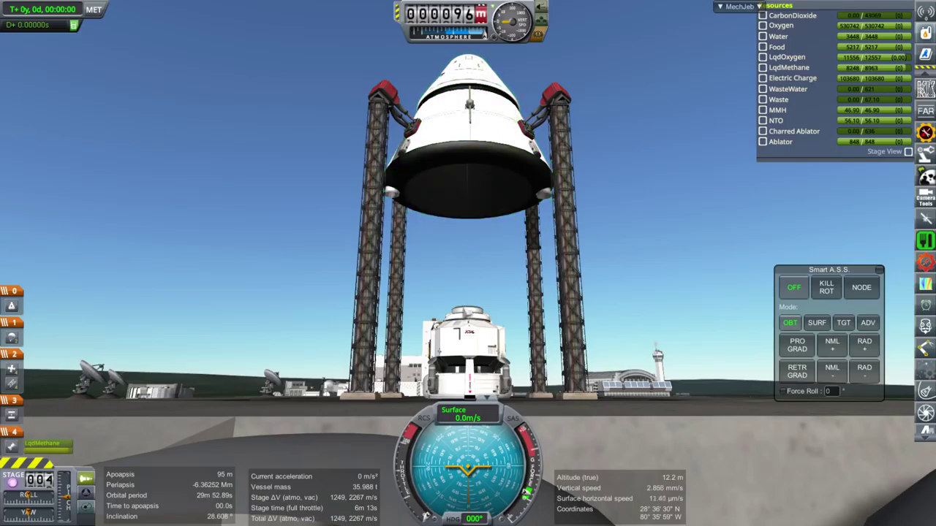
left_click_drag(522, 255, 531, 338)
scroll(530, 337, "up", 2)
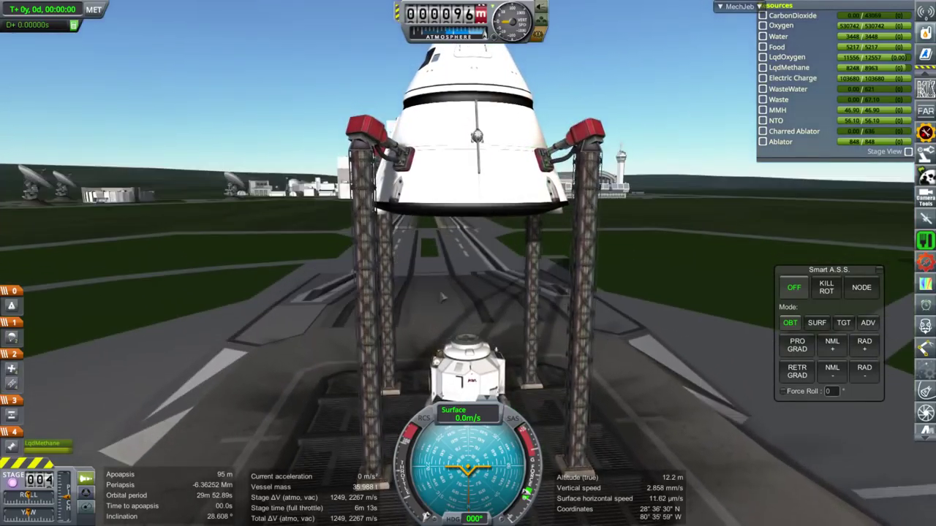
mouse_move(467, 290)
left_mouse_down()
mouse_move(517, 303)
mouse_move(469, 307)
left_mouse_up()
scroll(515, 298, "down", 3)
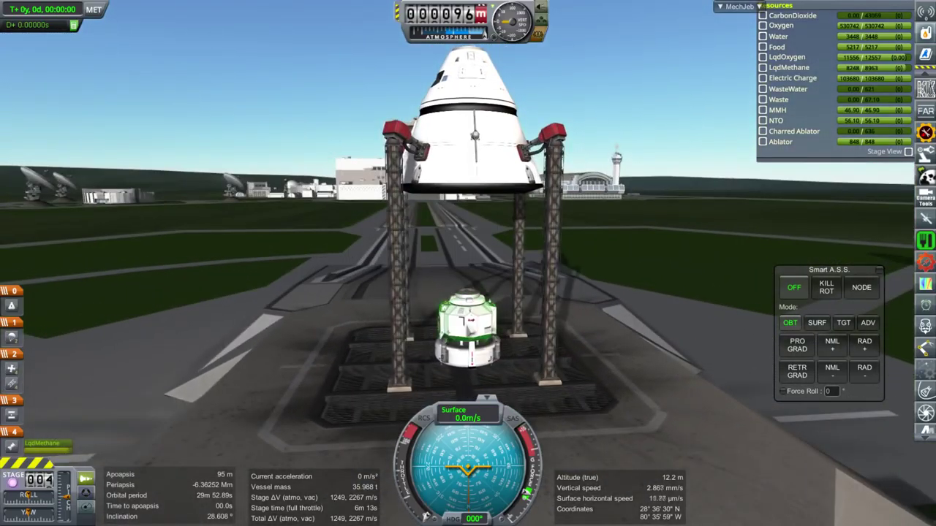
left_click_drag(484, 202, 480, 285)
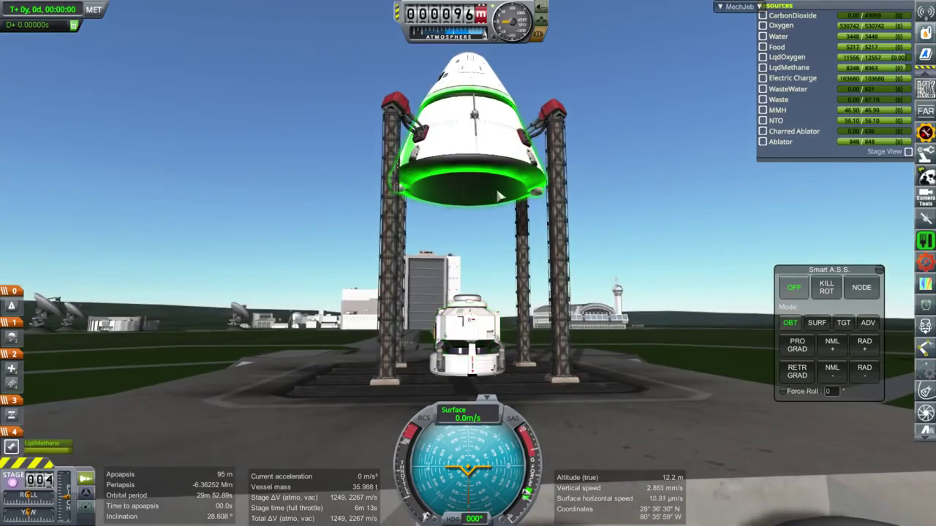
left_click_drag(497, 196, 586, 188)
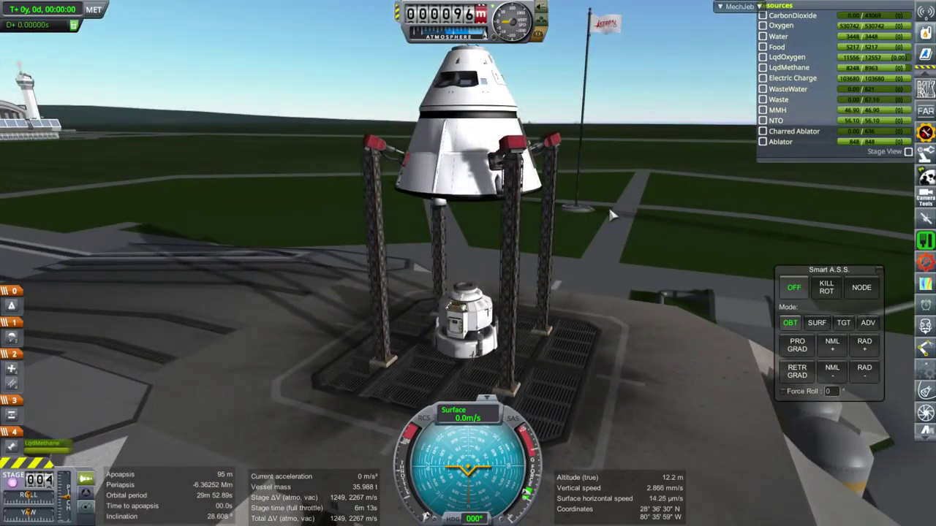
Inspect the capsule on its launch clamps from above and open the part options of the ALCOR pod beneath it.
left_click_drag(611, 214, 563, 203)
scroll(558, 228, "up", 2)
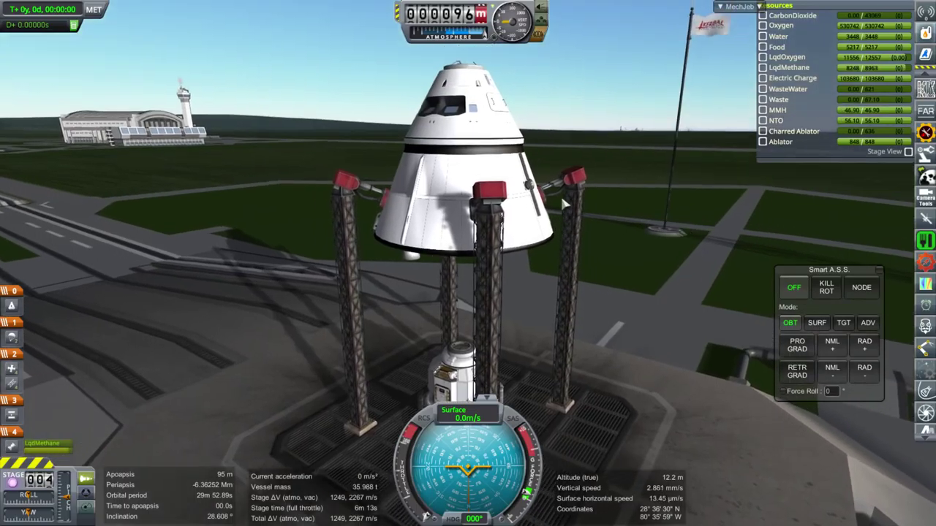
scroll(563, 203, "down", 2)
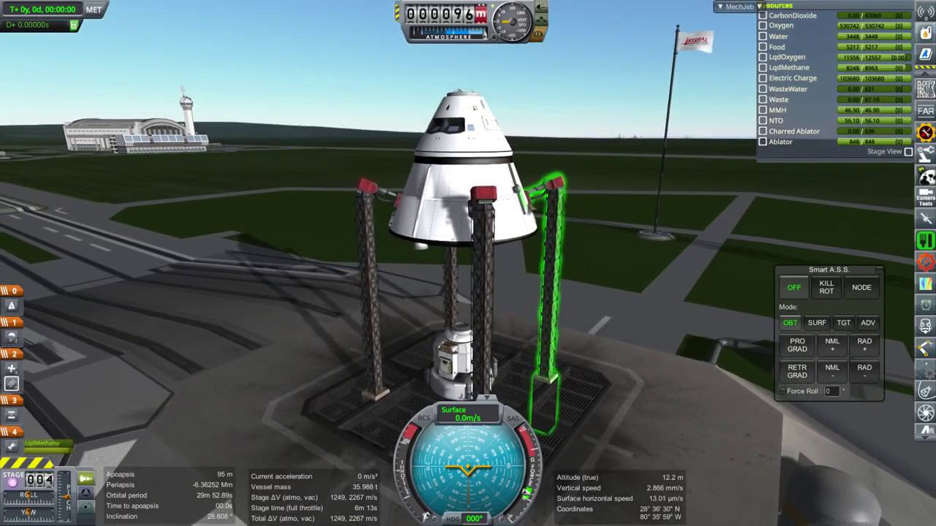
left_click_drag(562, 204, 503, 222)
right_click(481, 345)
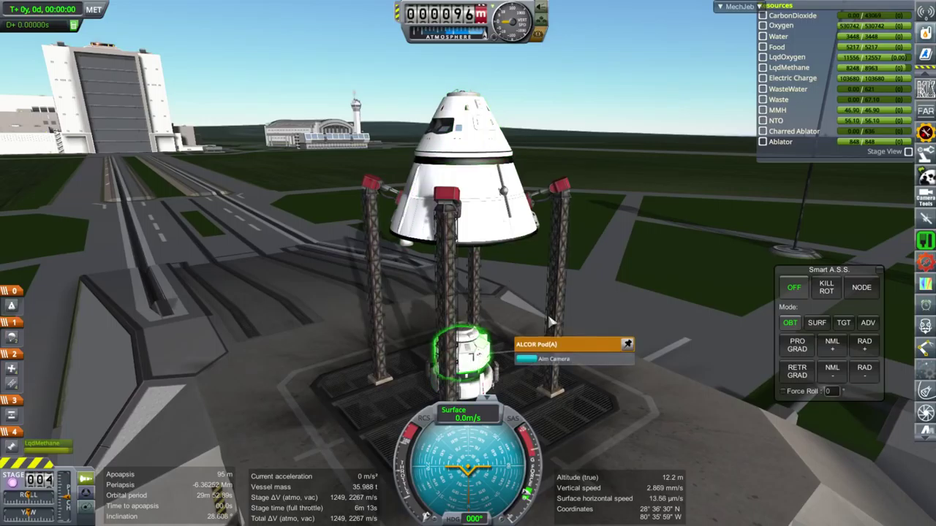
Examine the capsule and service module from the side and below, and open the Wraparound Service Module's part options to review its engine and resource data.
left_click_drag(649, 190, 486, 89)
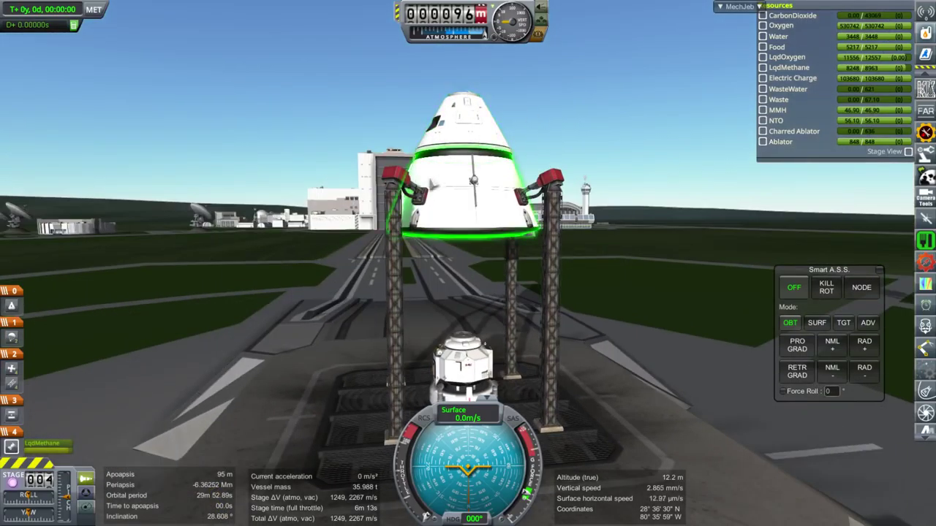
left_click_drag(547, 219, 546, 131)
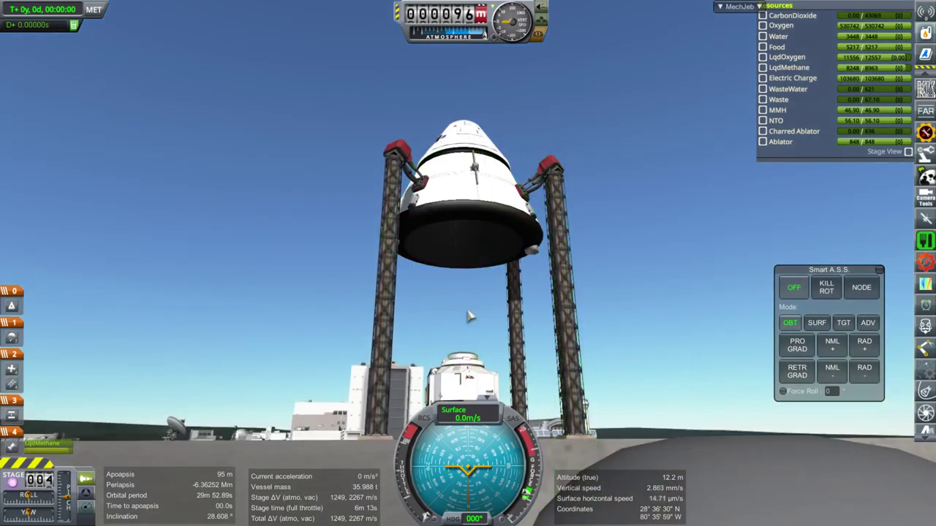
scroll(476, 323, "up", 6)
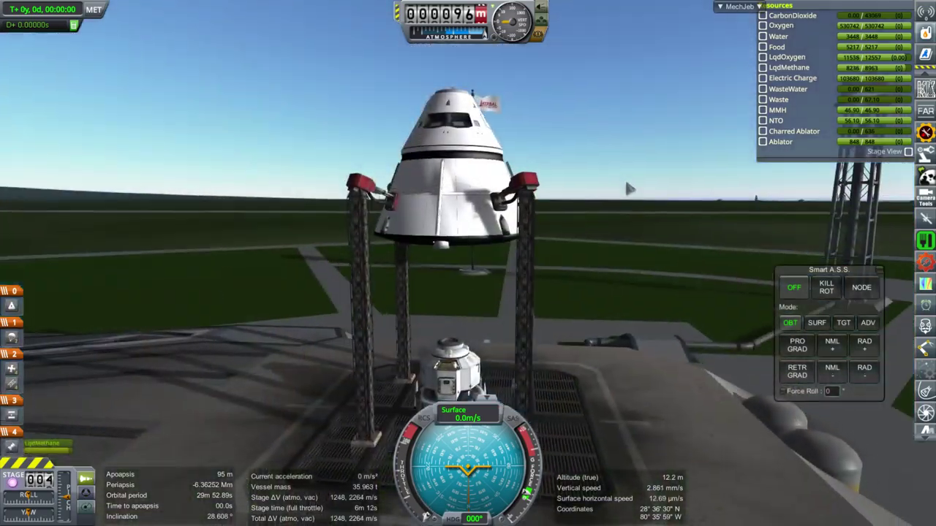
left_click_drag(629, 188, 652, 193)
left_click_drag(532, 205, 610, 253)
left_click_drag(504, 209, 607, 257)
key("Down")
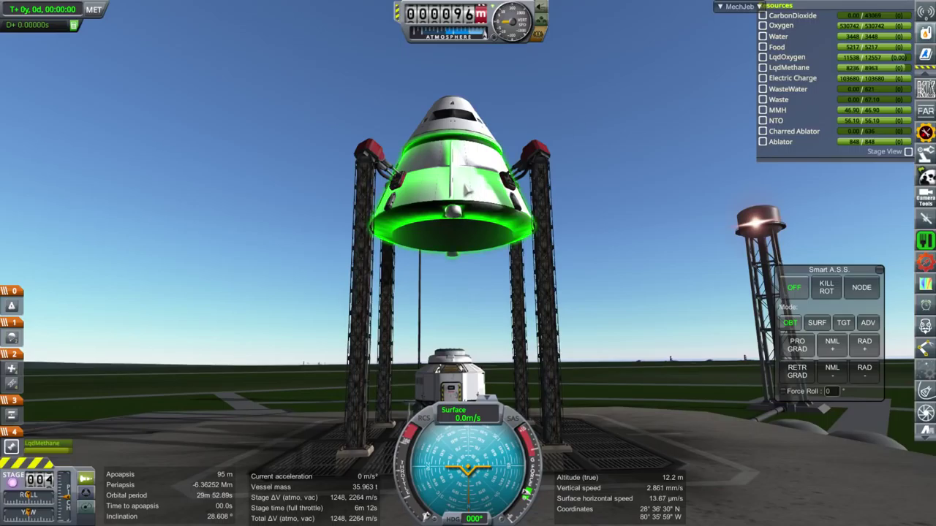
right_click(453, 215)
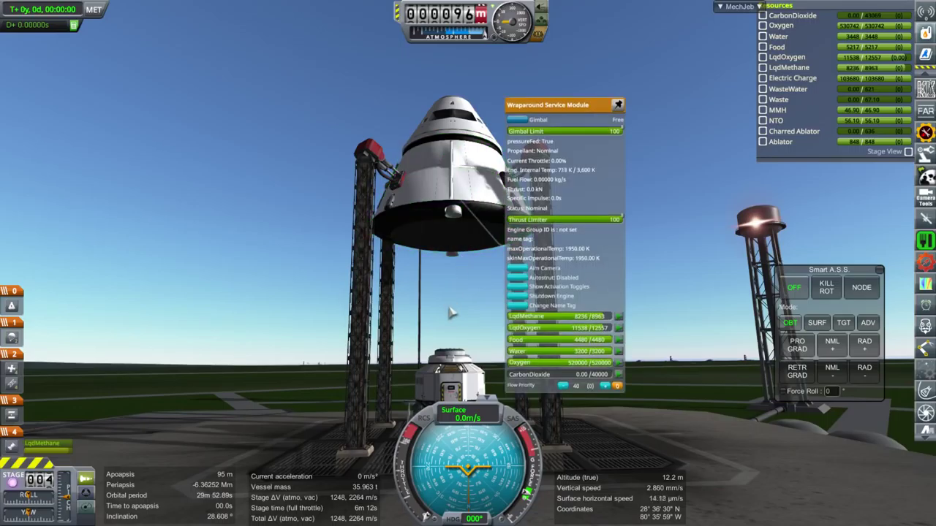
Inspect the service module's outer hull, side-mounted engines and hollow underside from around the launch clamps, together with the payload standing beneath it.
left_click_drag(451, 304, 371, 261)
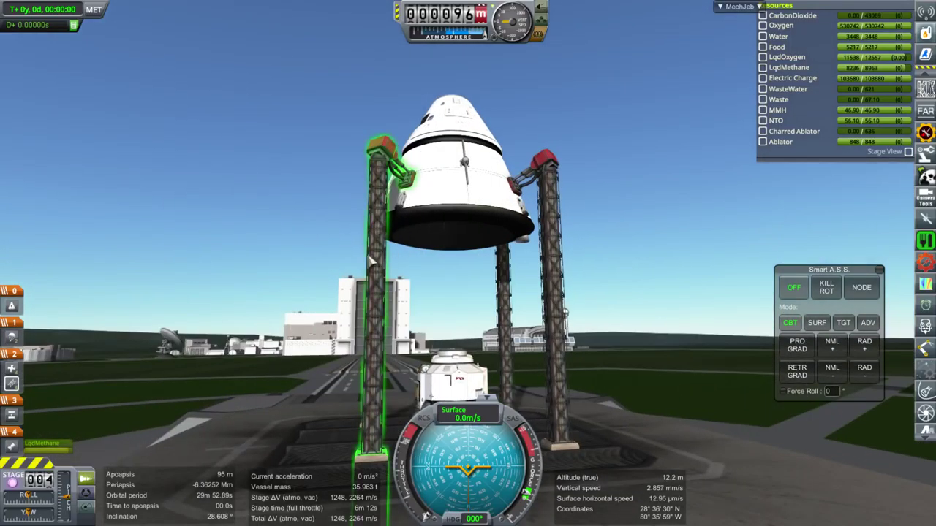
left_click_drag(696, 227, 659, 283)
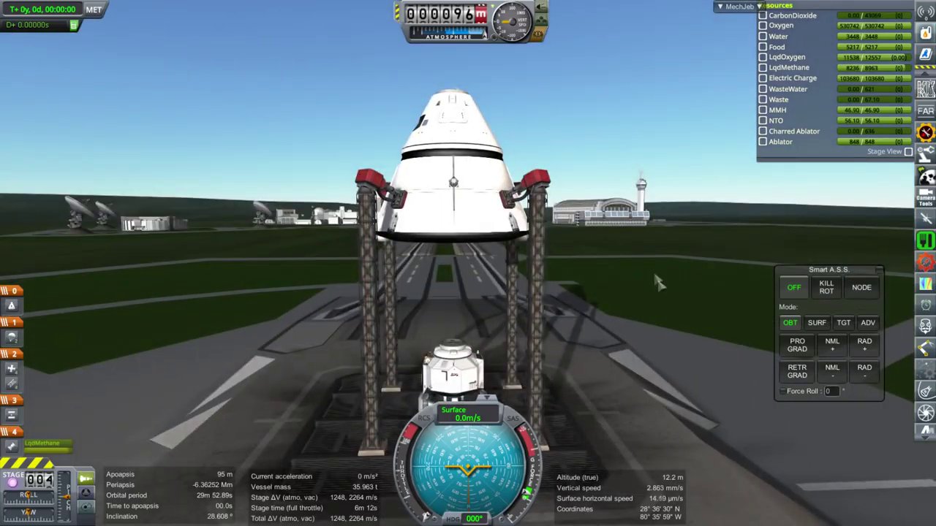
left_click_drag(606, 229, 616, 251)
scroll(616, 251, "up", 4)
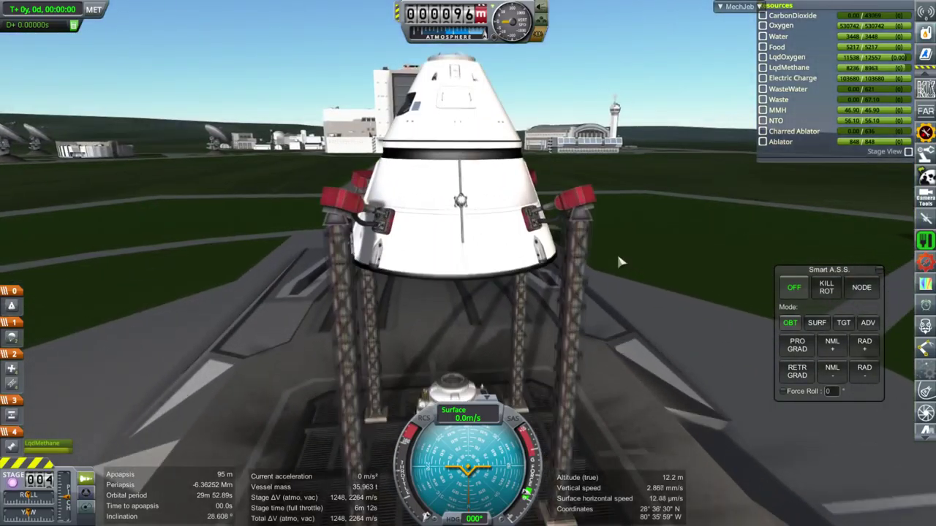
right_click(427, 253)
left_click_drag(730, 266, 651, 183)
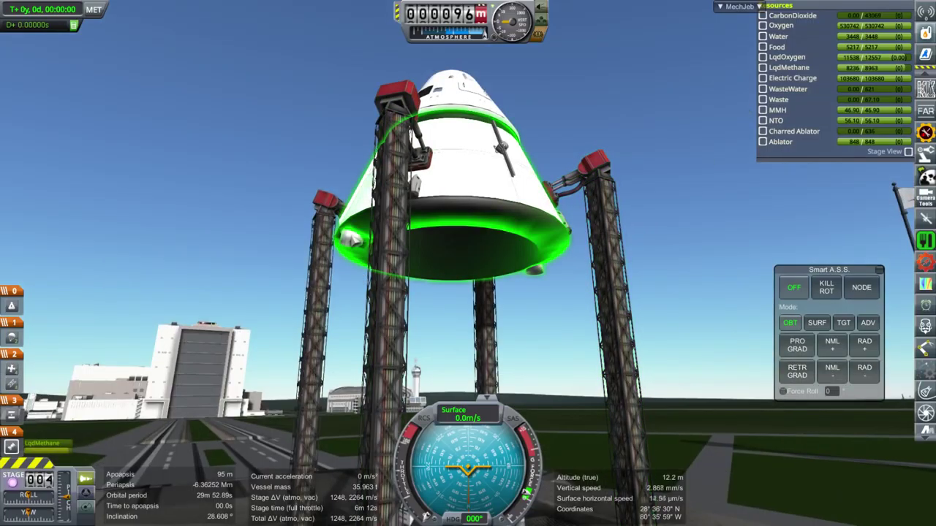
left_click_drag(608, 252, 603, 301)
scroll(578, 296, "down", 8)
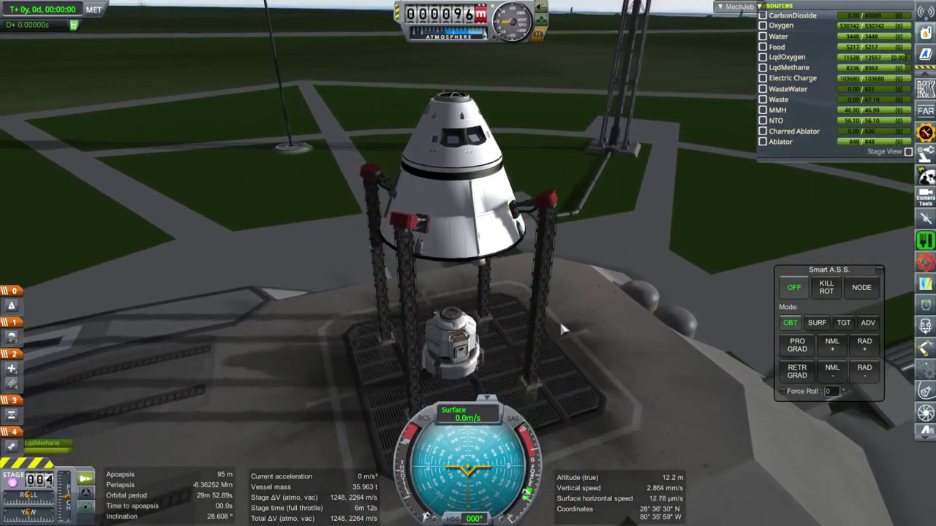
left_click_drag(561, 326, 604, 294)
scroll(602, 294, "up", 4)
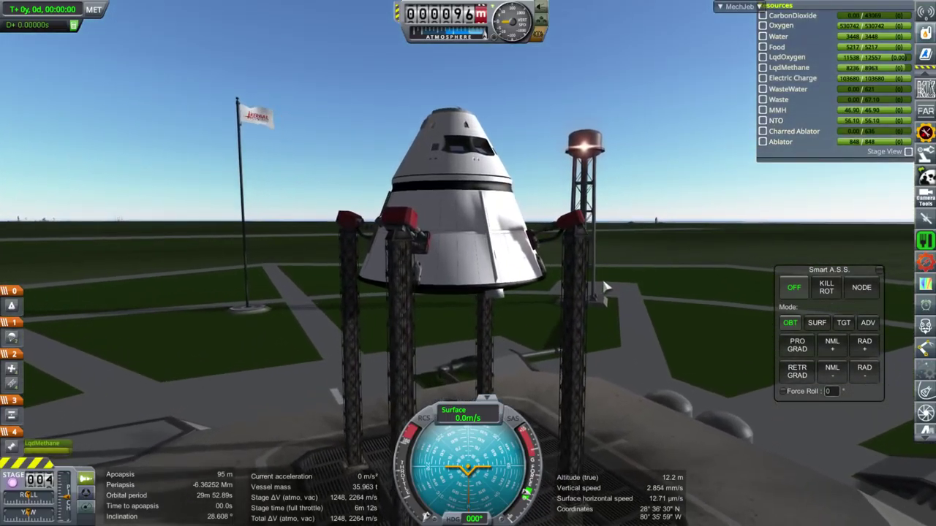